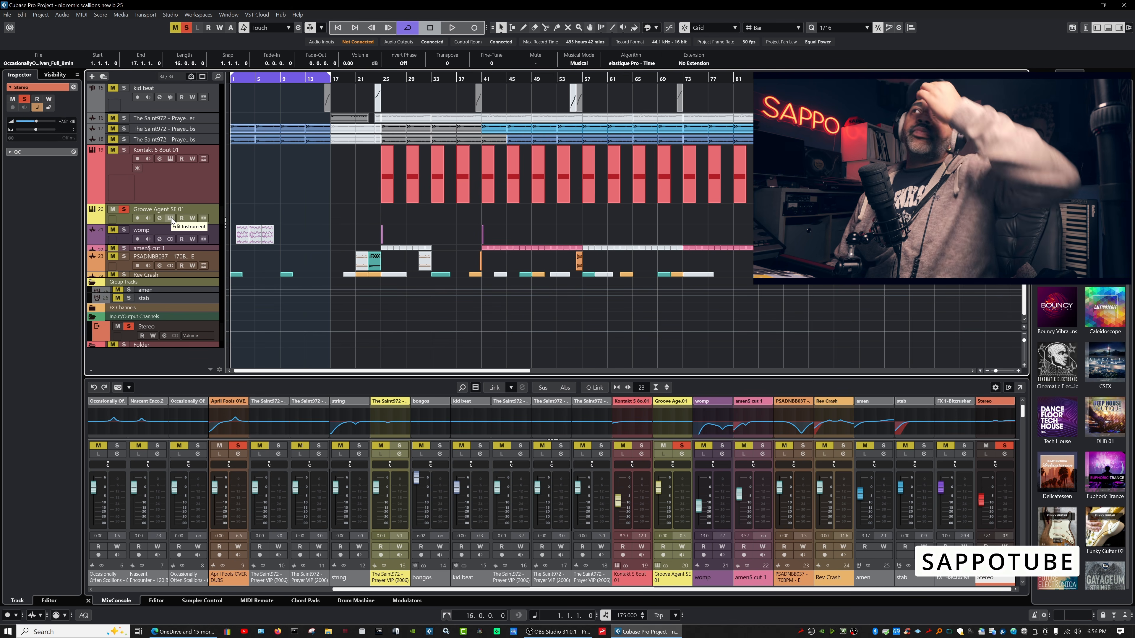
Open Groove Agent SE for track 20 and play the Kick 1, Hi Hat Closed 1 and Snare 1 pads.
click(171, 218)
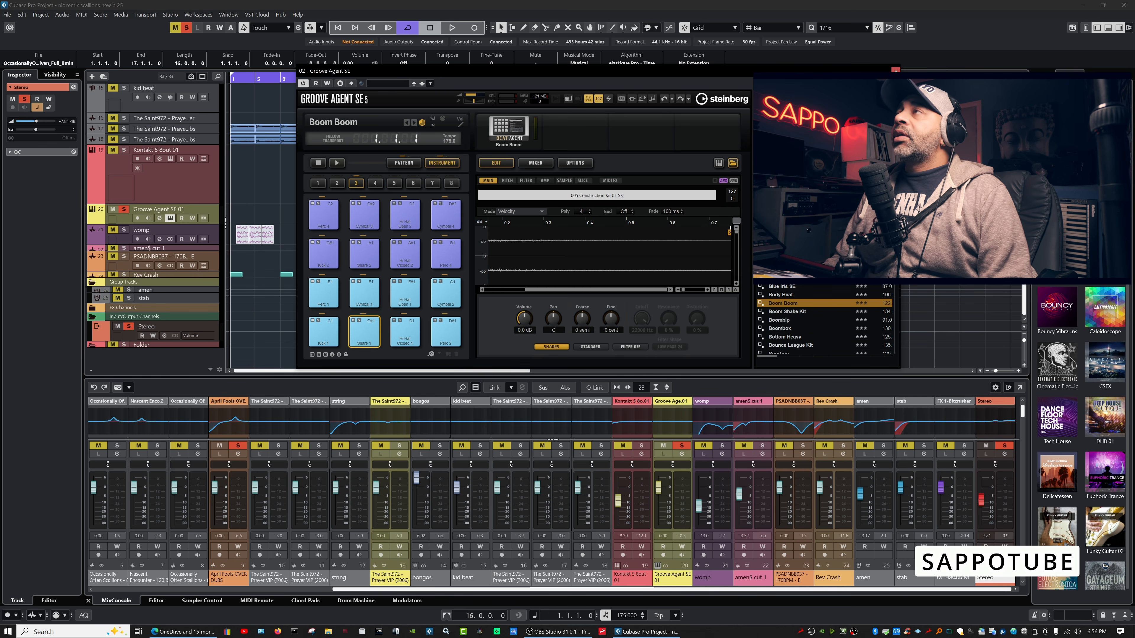
click(332, 337)
click(408, 335)
click(377, 335)
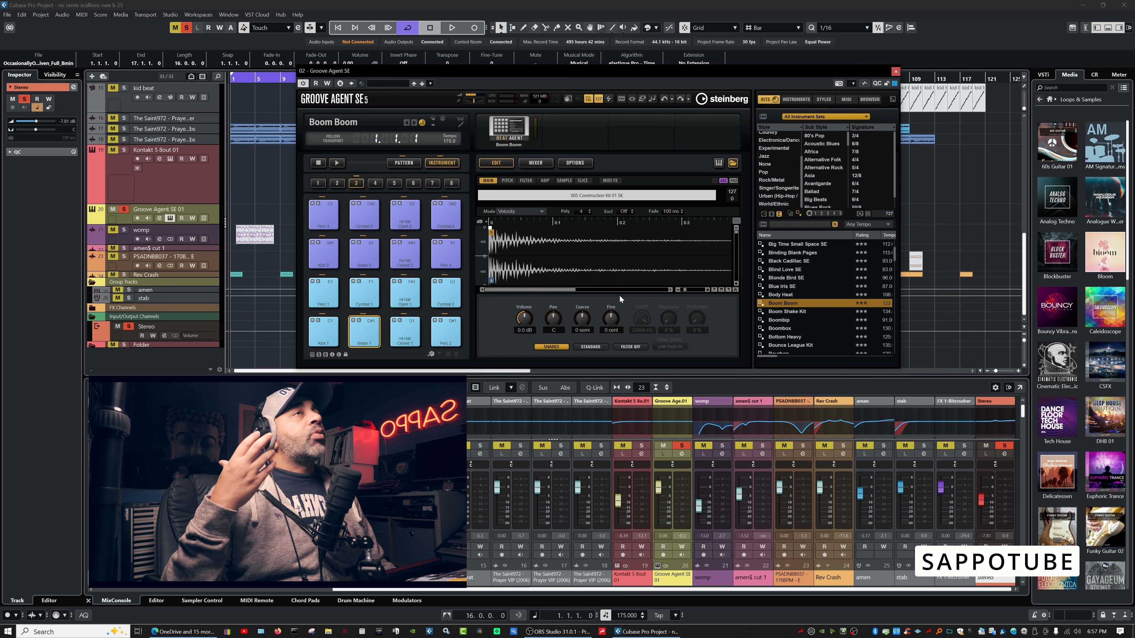
click(328, 338)
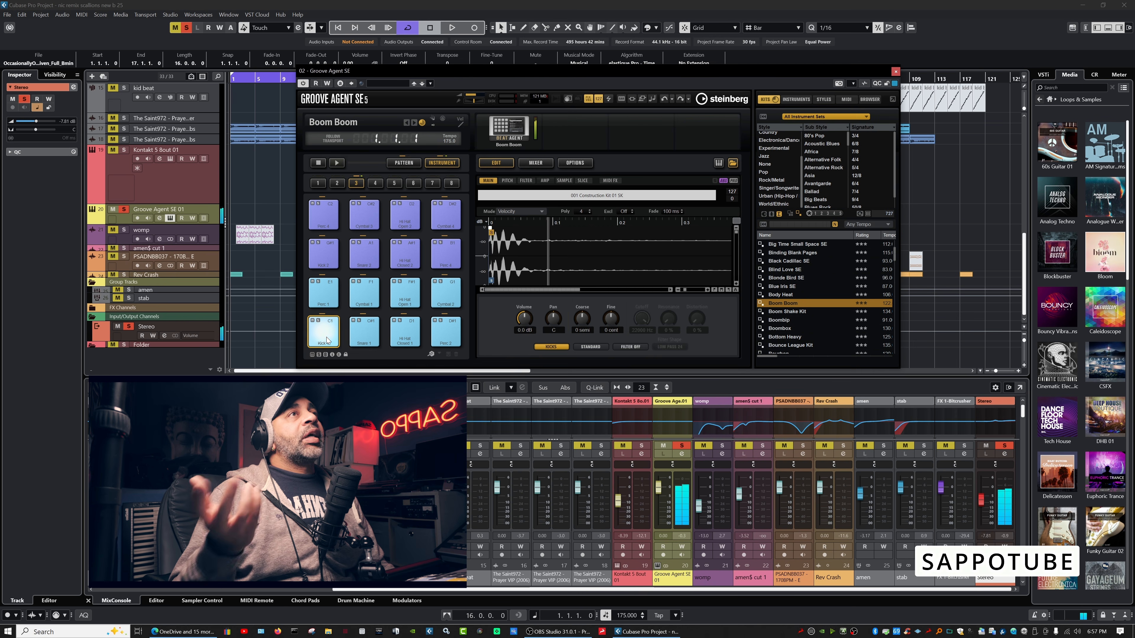
click(368, 338)
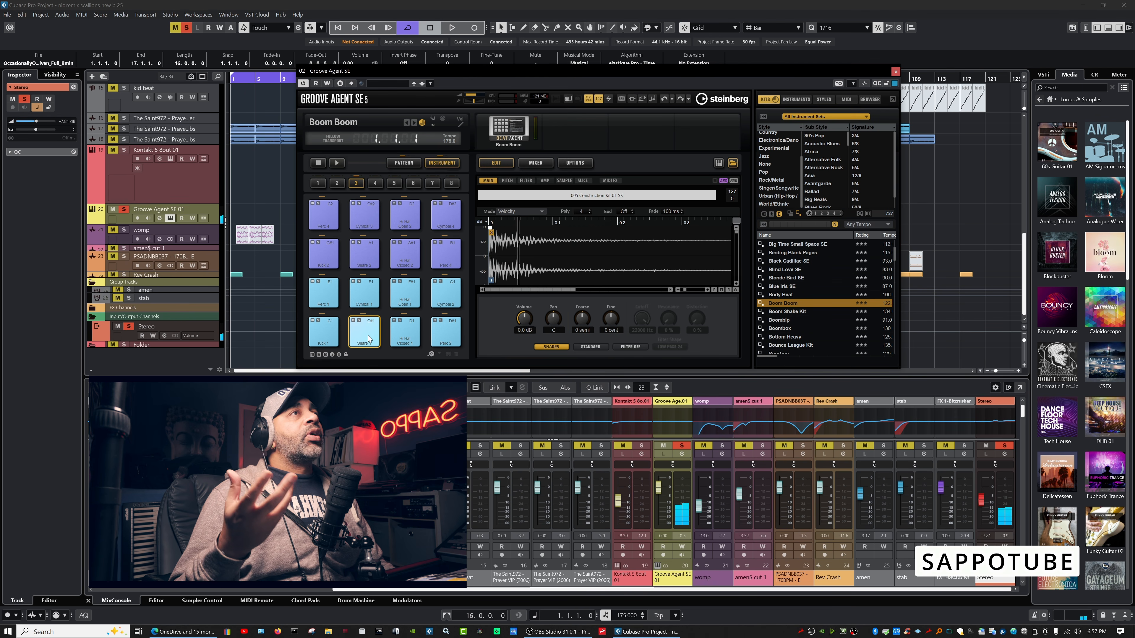
click(400, 333)
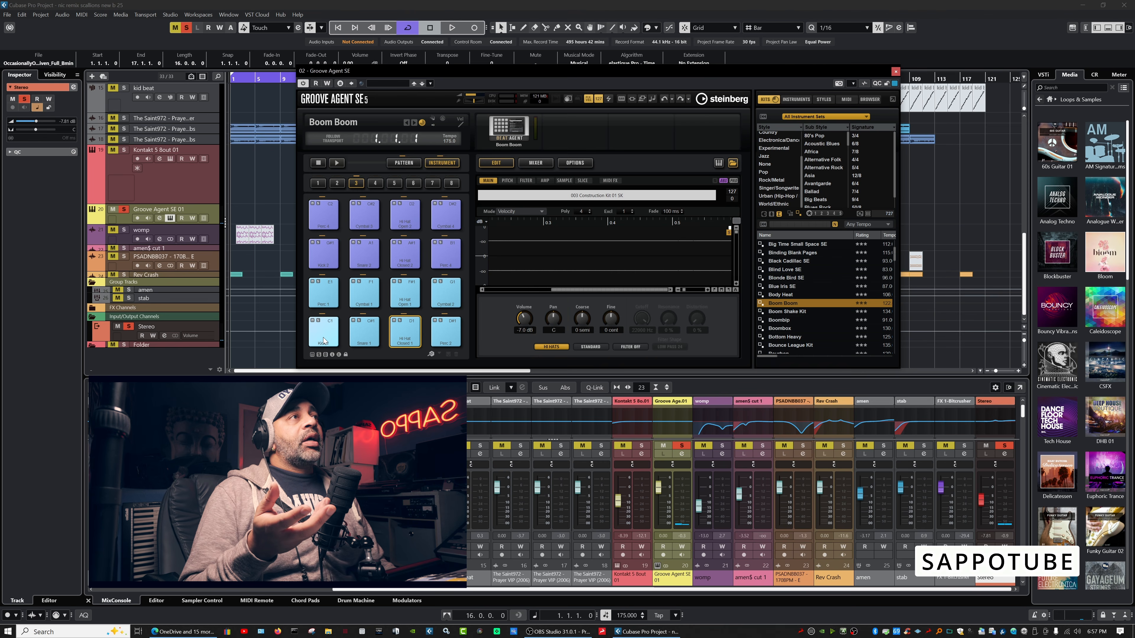
Play the kick, snare and hi-hat pads again, then return the Media browser to its home view.
click(323, 341)
click(369, 337)
click(405, 333)
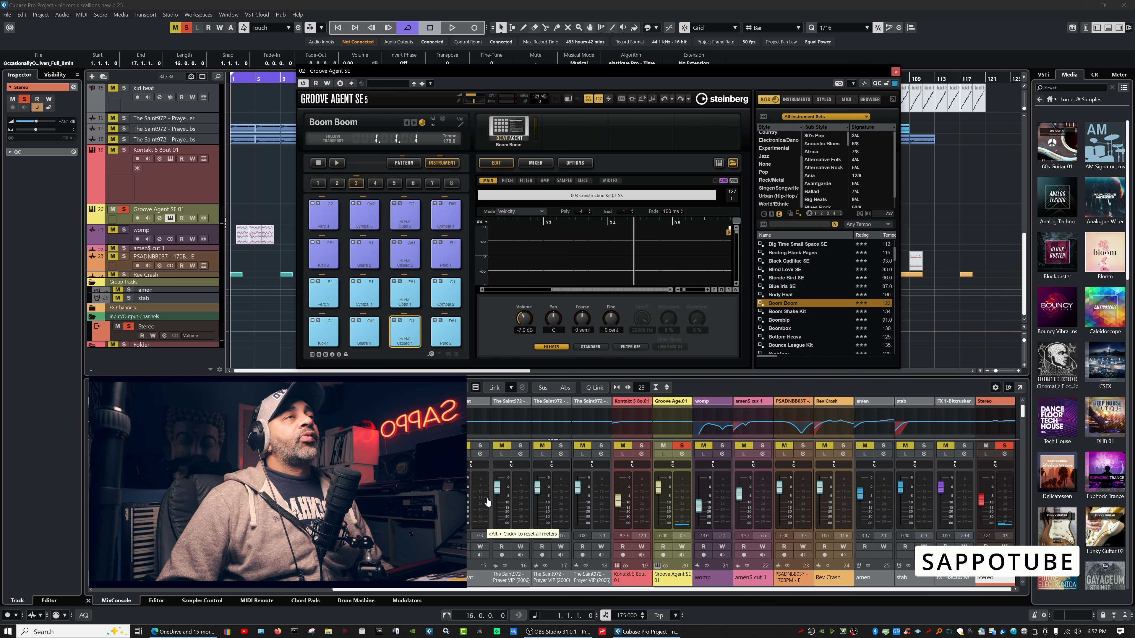
click(330, 335)
click(364, 333)
click(405, 333)
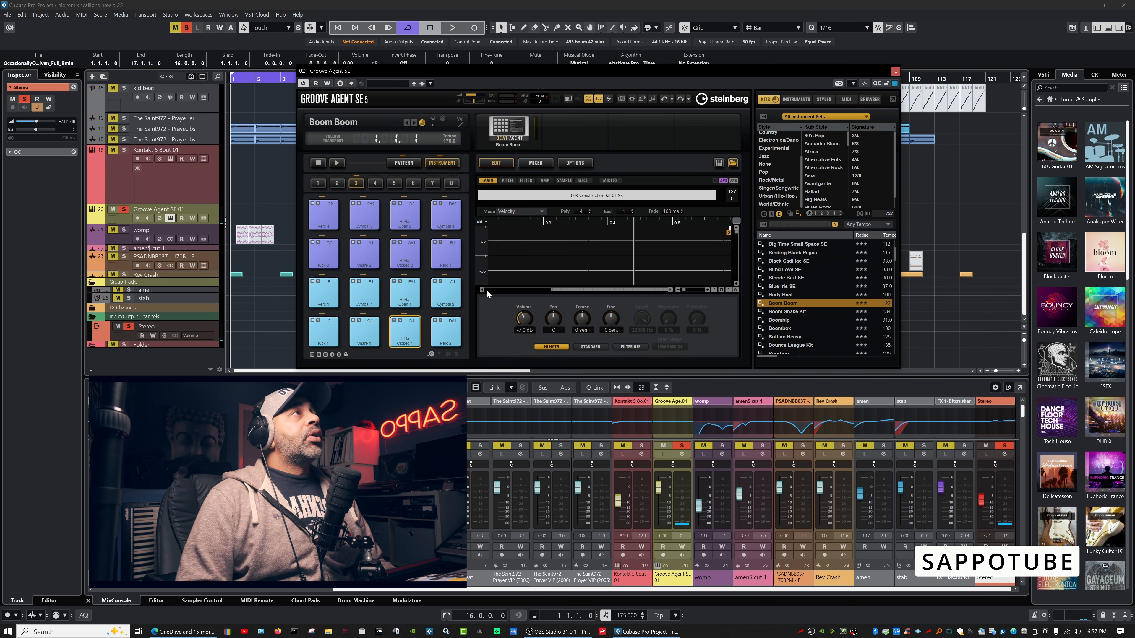
click(1049, 99)
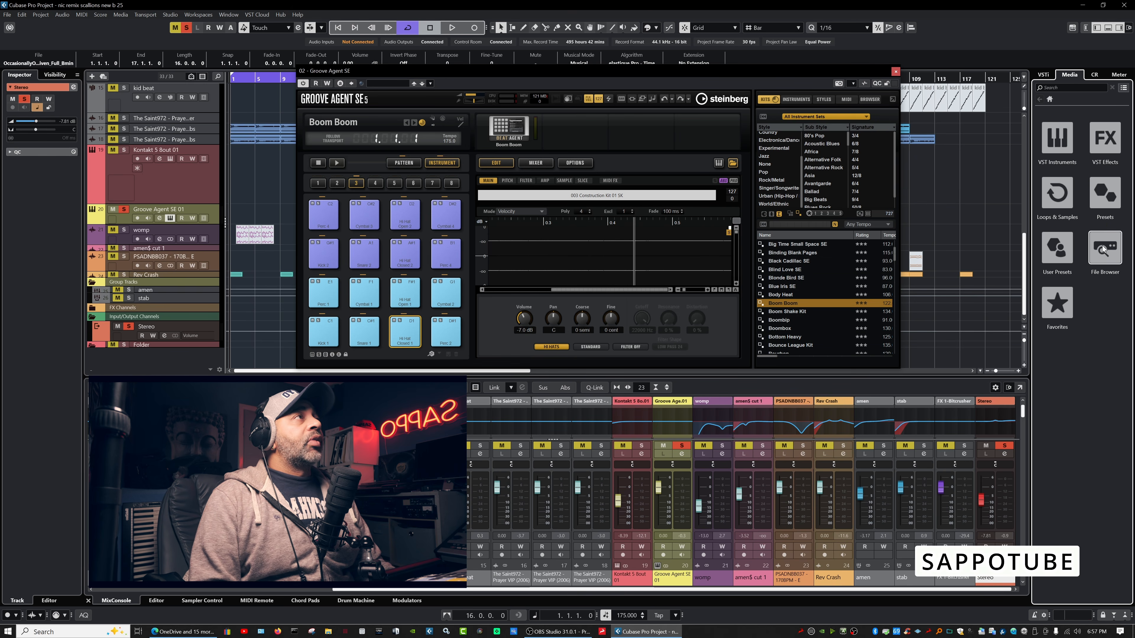
Show the VSTi rack, and briefly open and close the VST Instruments window.
click(1045, 77)
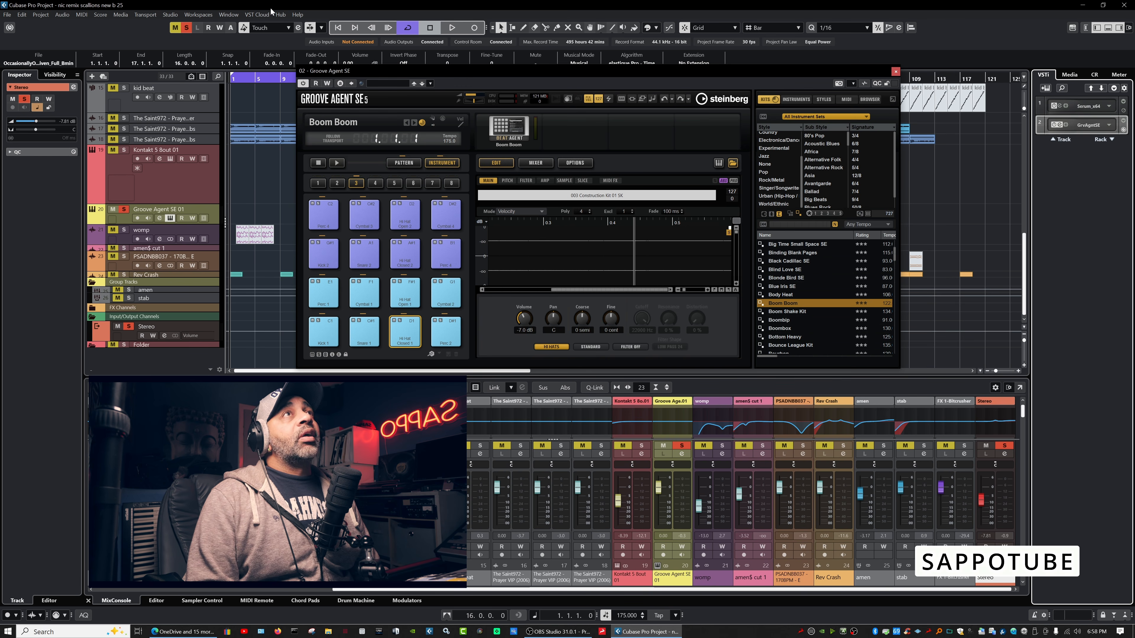
click(171, 14)
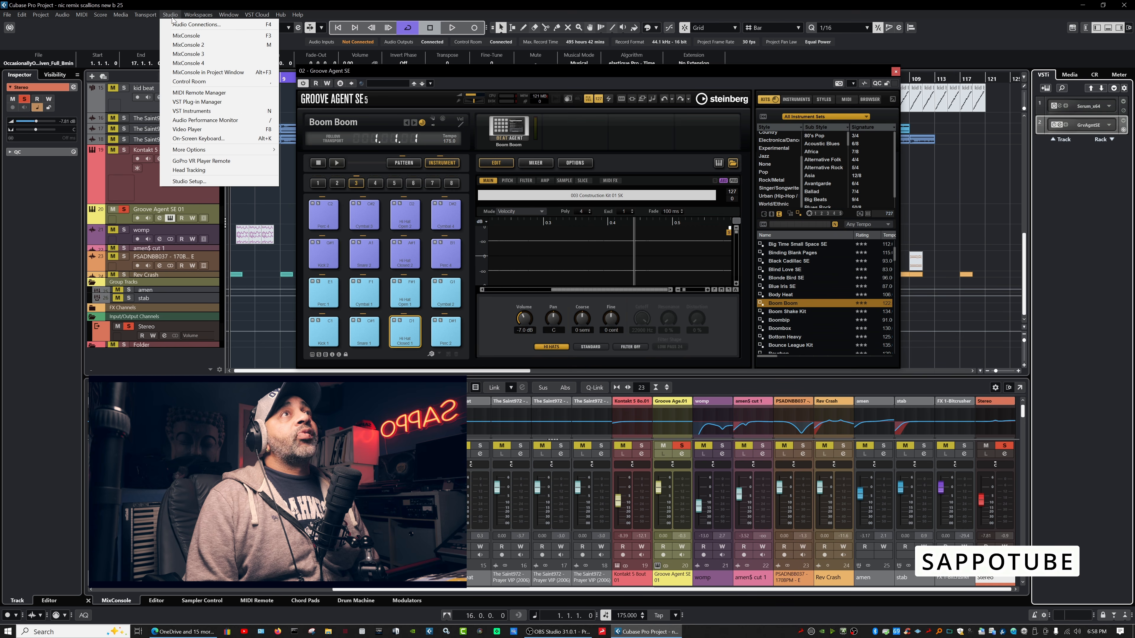
click(221, 112)
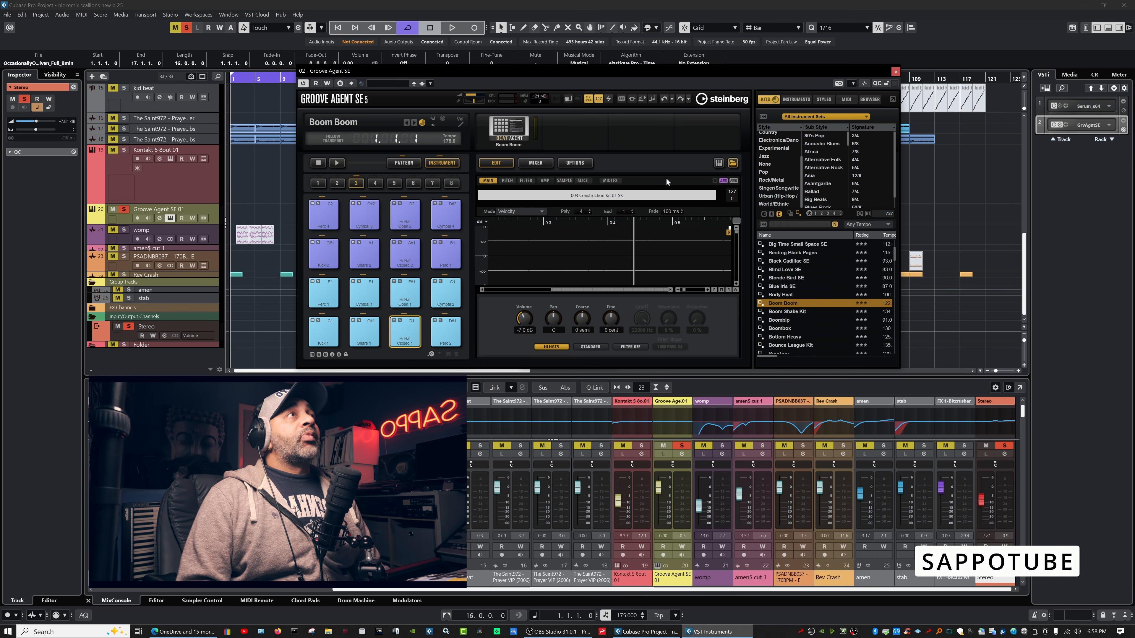
drag(637, 66, 609, 65)
click(606, 261)
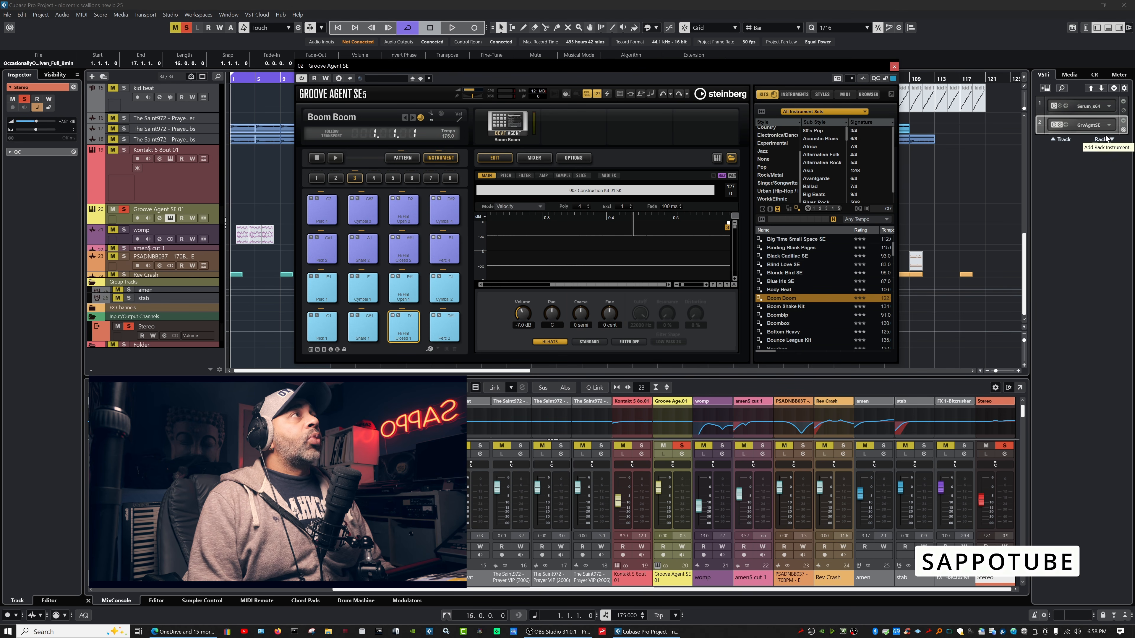
Activate outputs on the GrvAgntSE rack slot, expand its controls and widen the rack.
click(1109, 126)
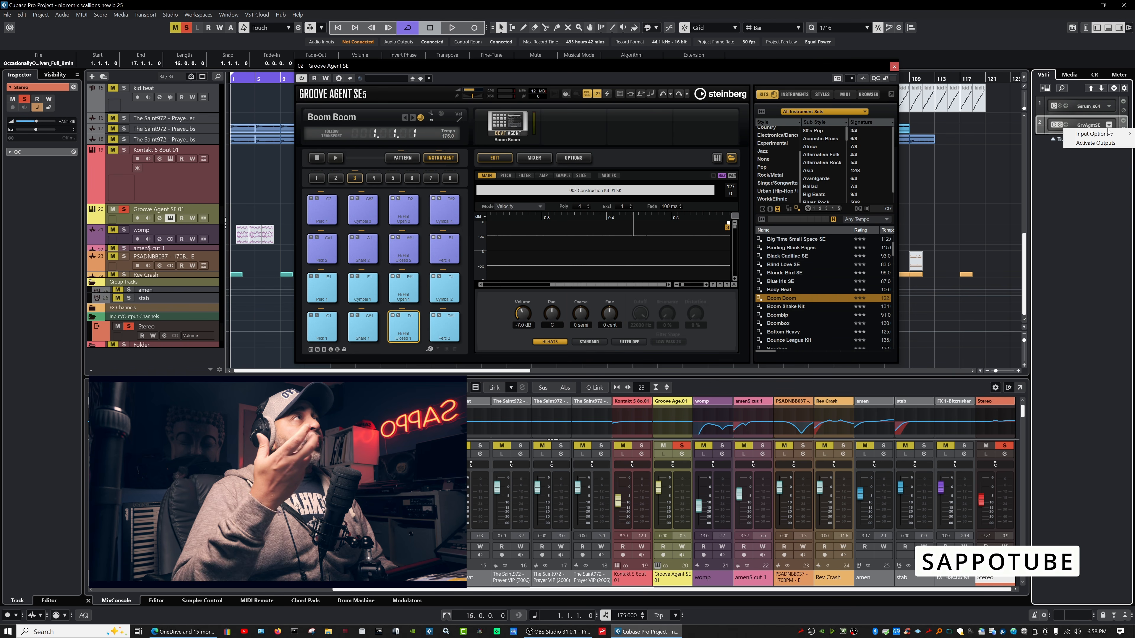
click(1097, 143)
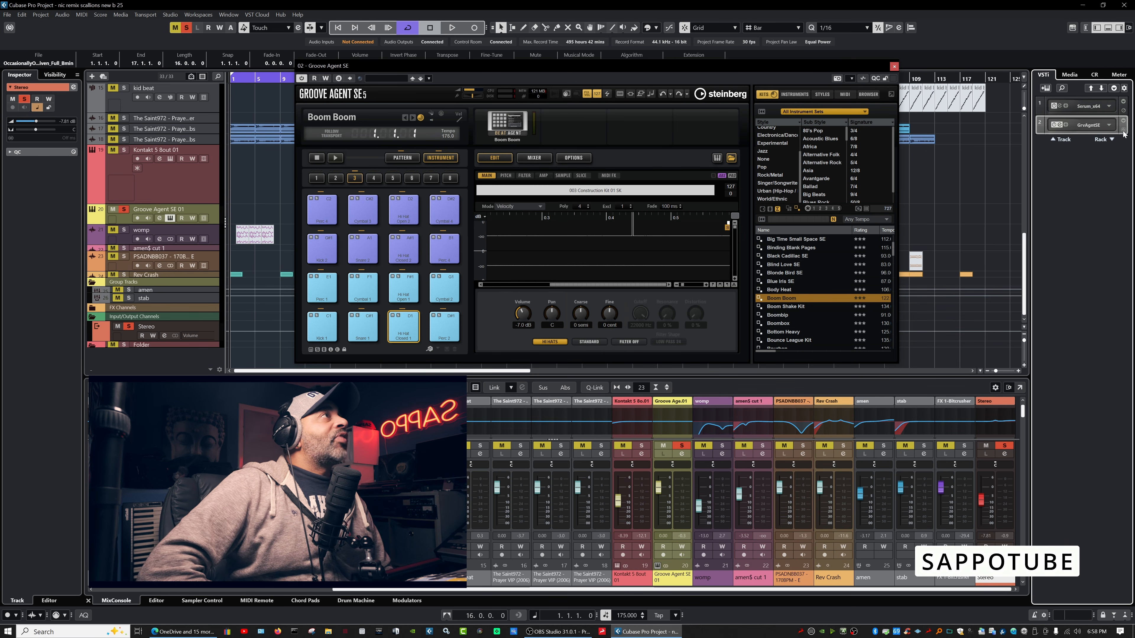
click(1122, 142)
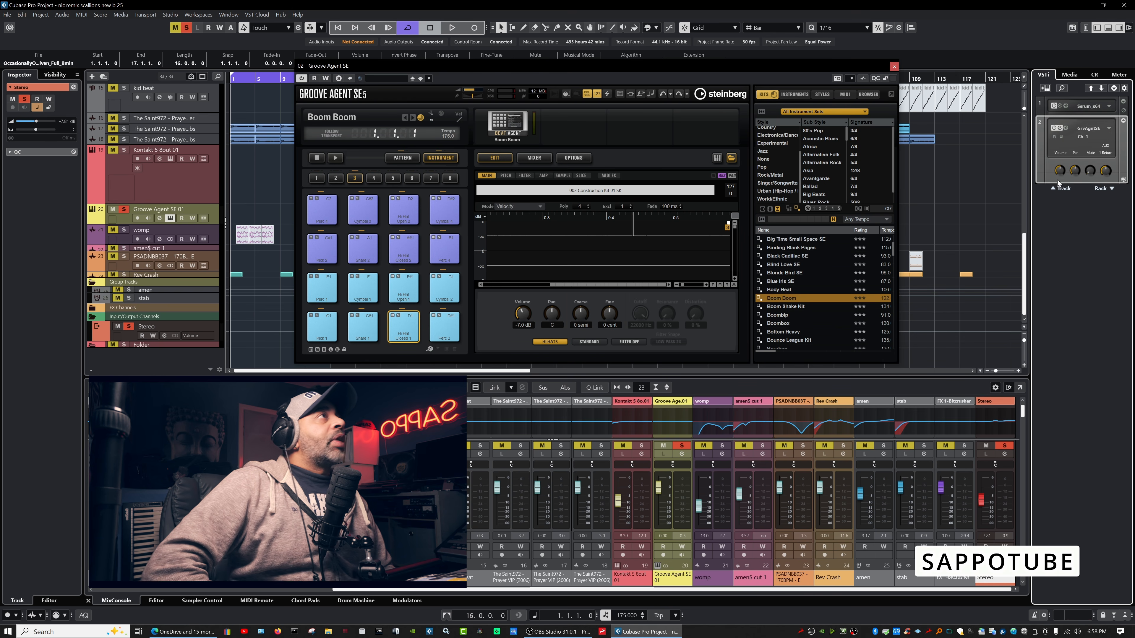
drag(1031, 188, 889, 209)
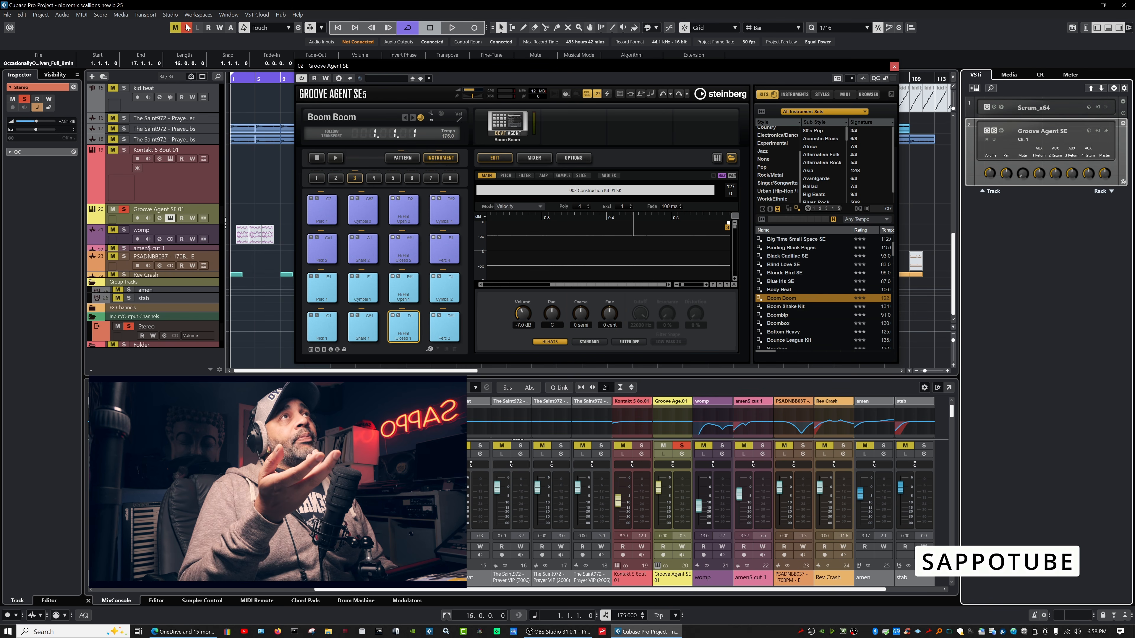
click(171, 15)
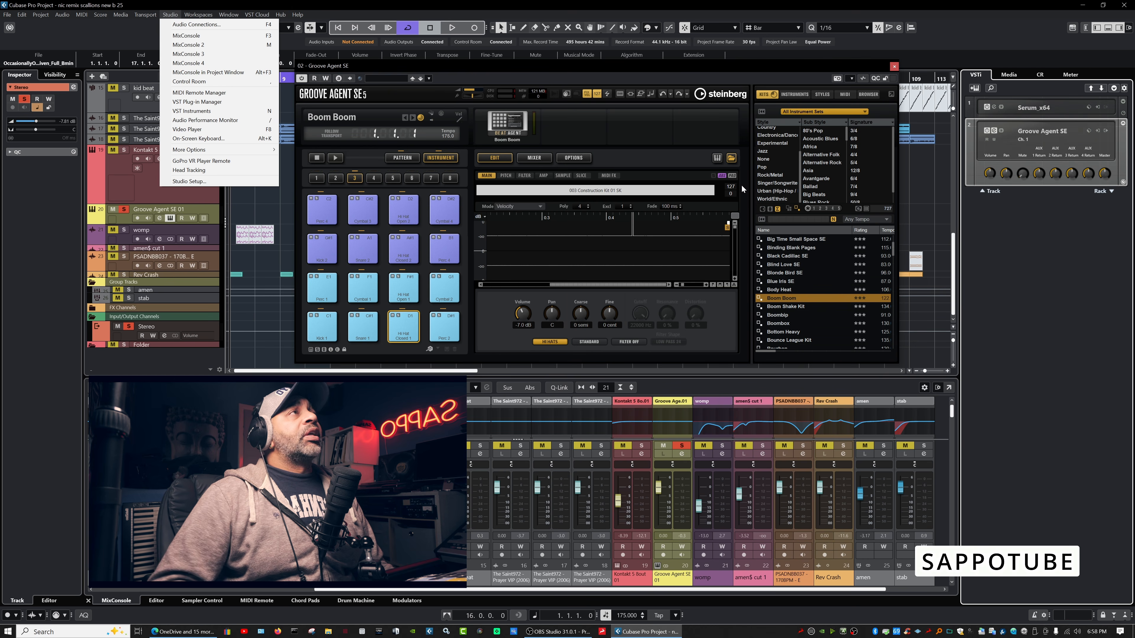
click(1010, 229)
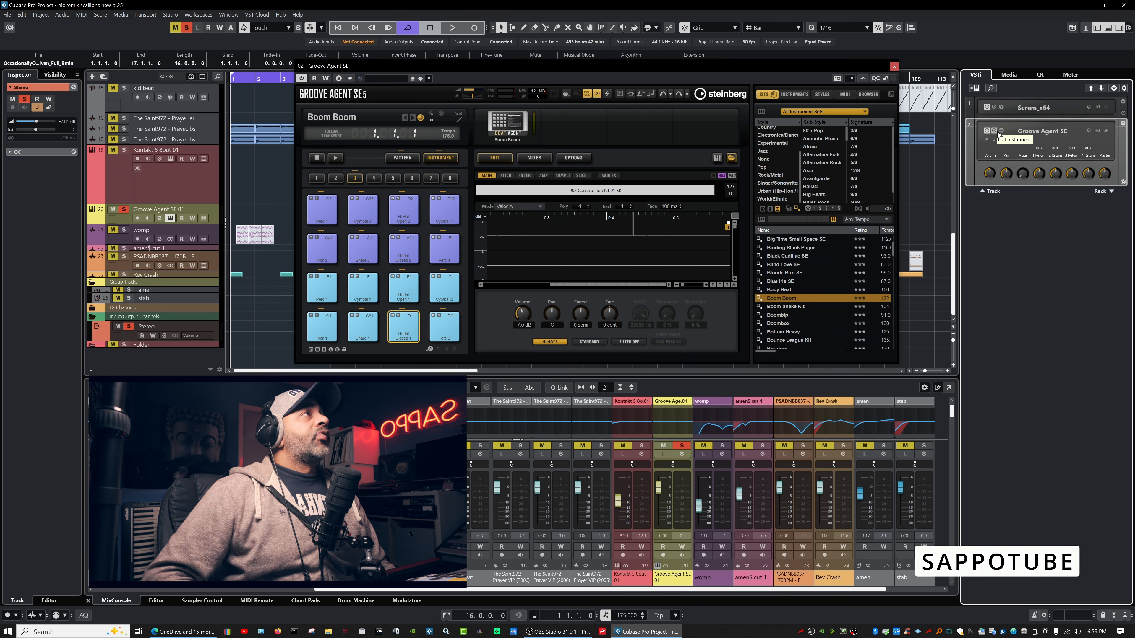
click(1098, 131)
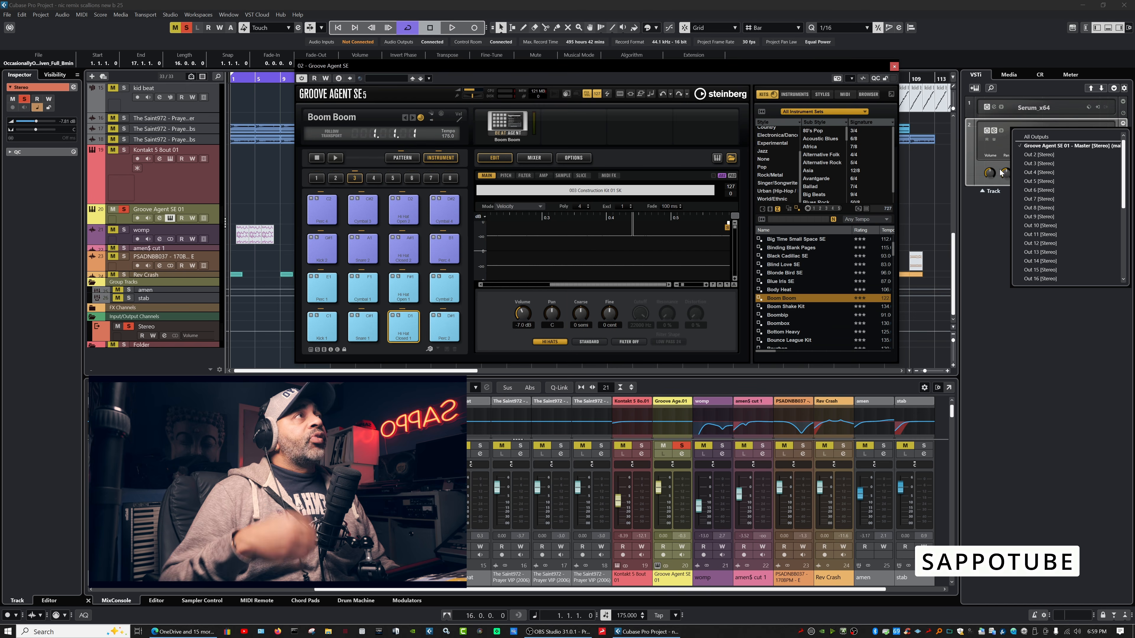
Tick stereo Outs 2–11, 13 and 14 for Groove Agent SE, then play the Snare 1 pad.
click(1028, 155)
click(1023, 163)
click(1018, 172)
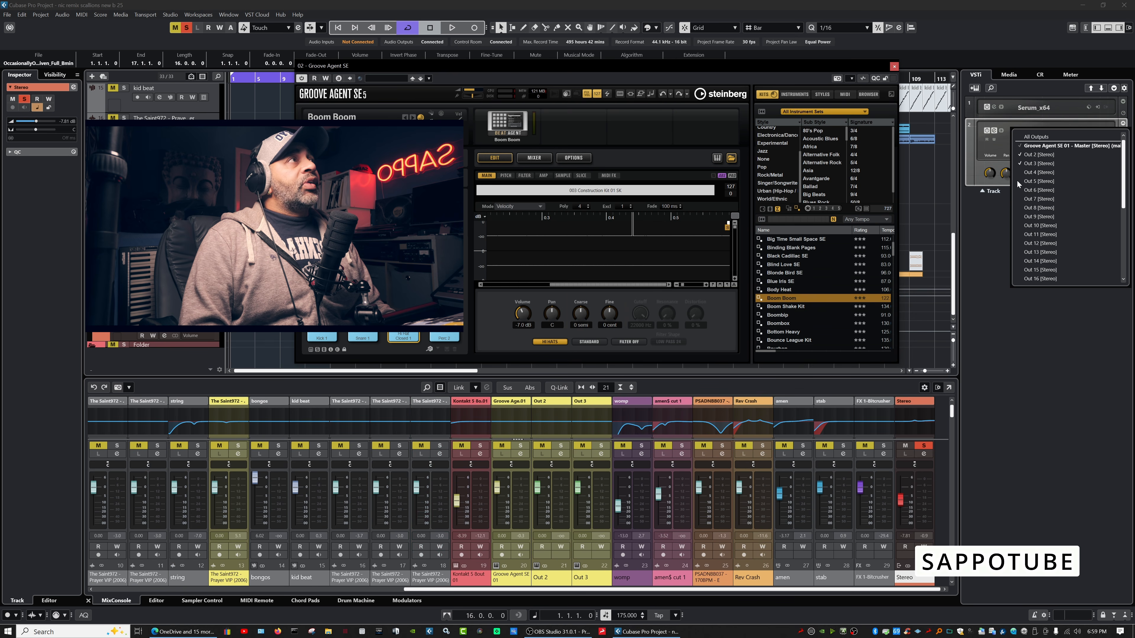
click(1019, 180)
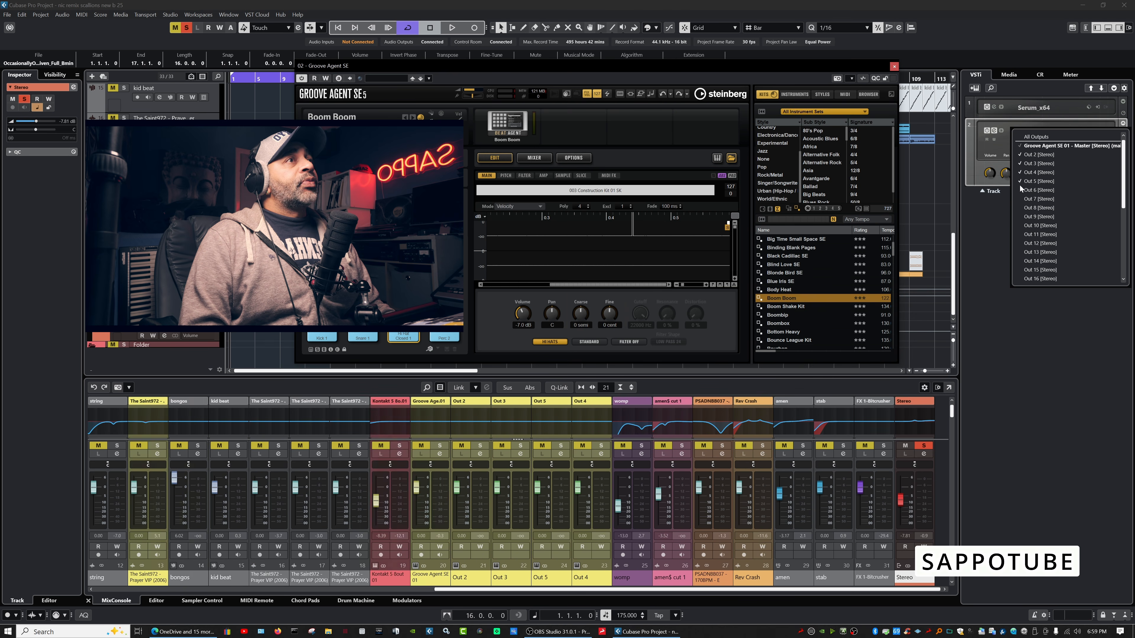
click(1019, 189)
click(1019, 198)
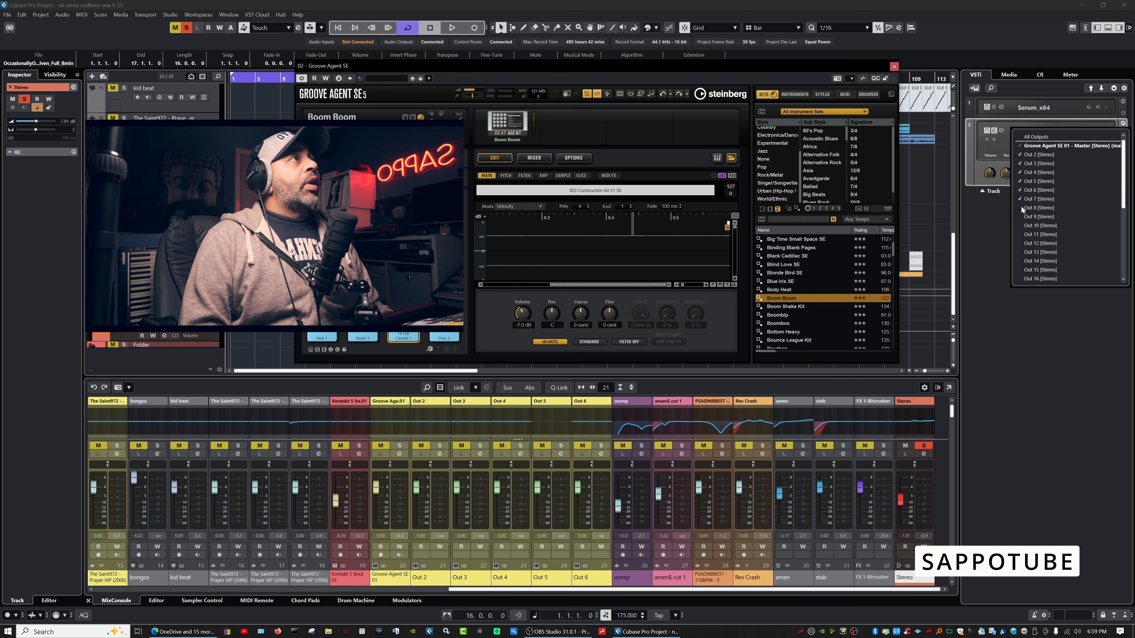
click(1021, 206)
click(1020, 216)
click(1019, 225)
click(1022, 234)
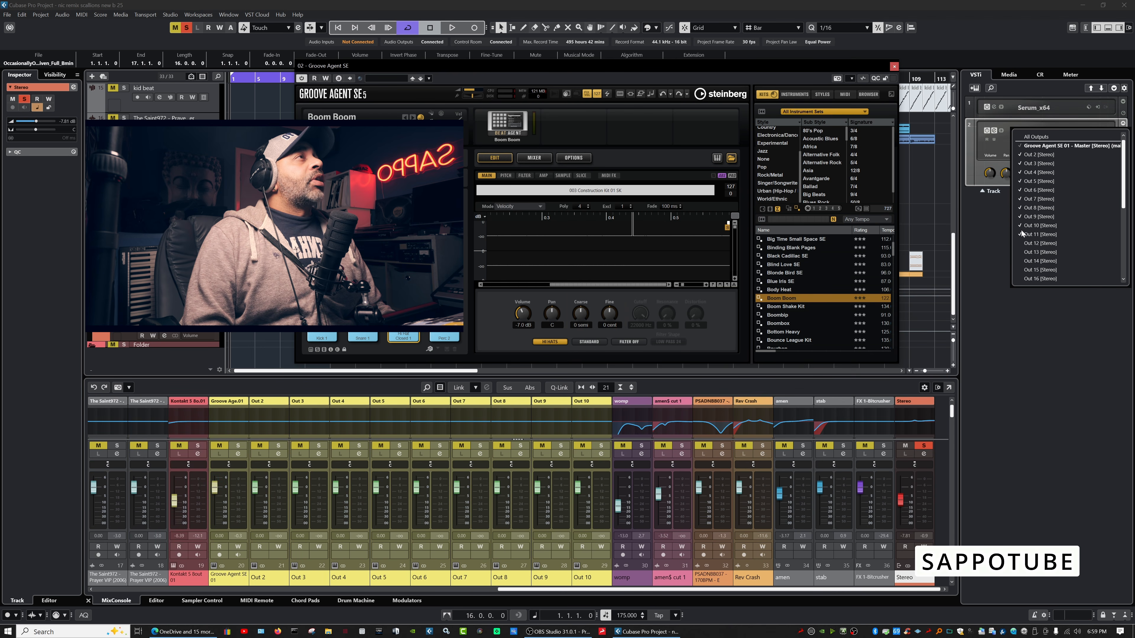
click(1020, 252)
click(1020, 259)
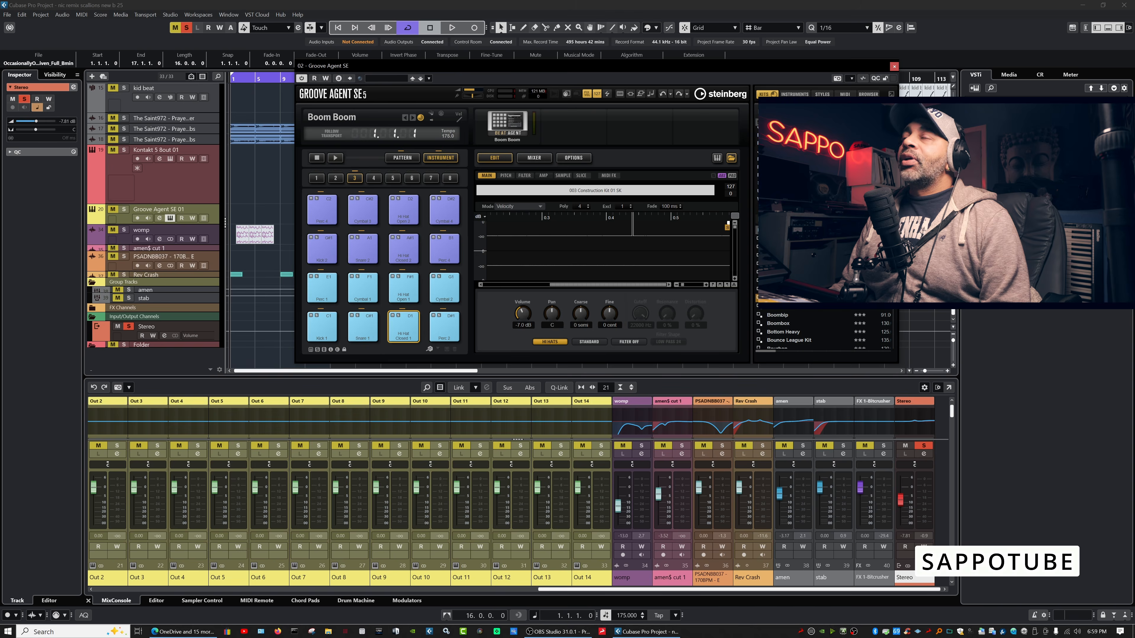
click(369, 331)
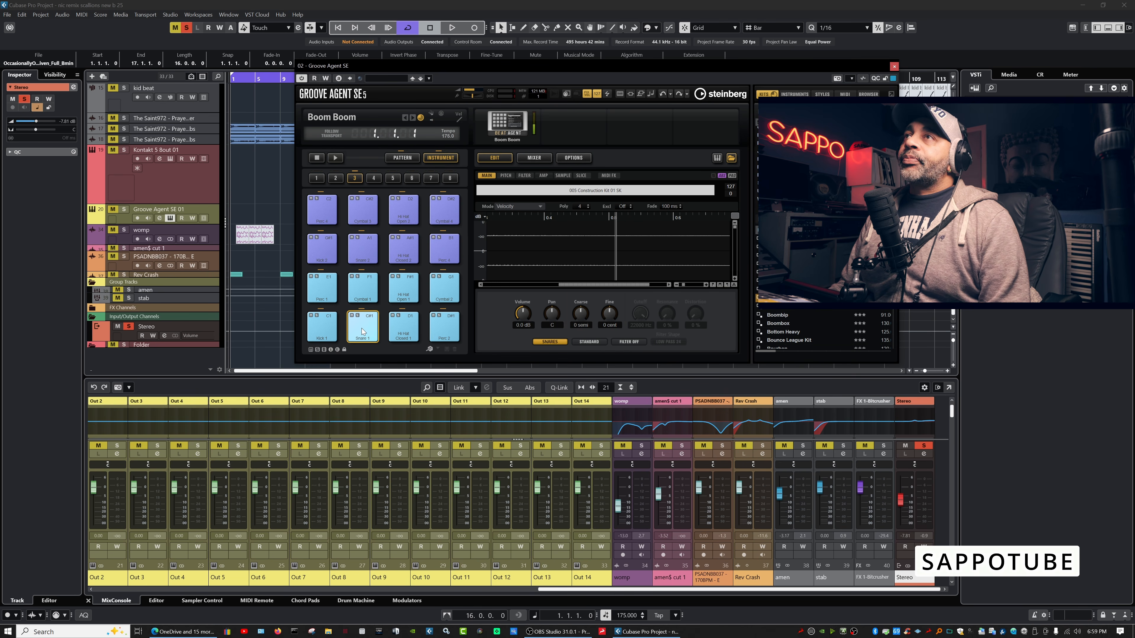
Solo the Groove Agent SE 01 track and play the Snare 1 pad.
click(123, 209)
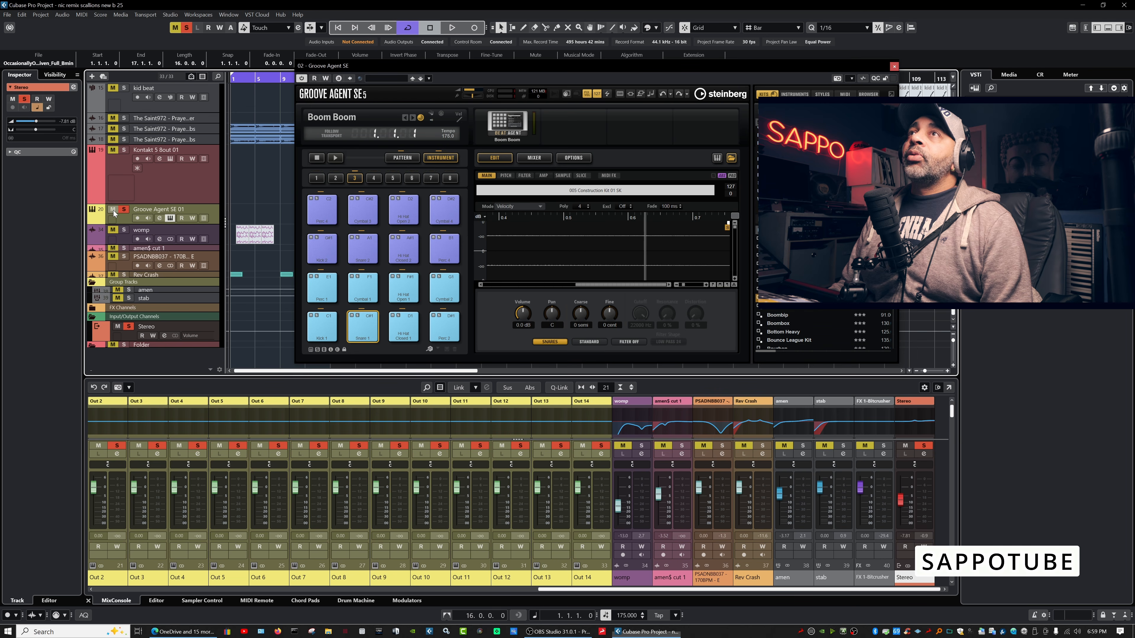
click(364, 332)
click(364, 331)
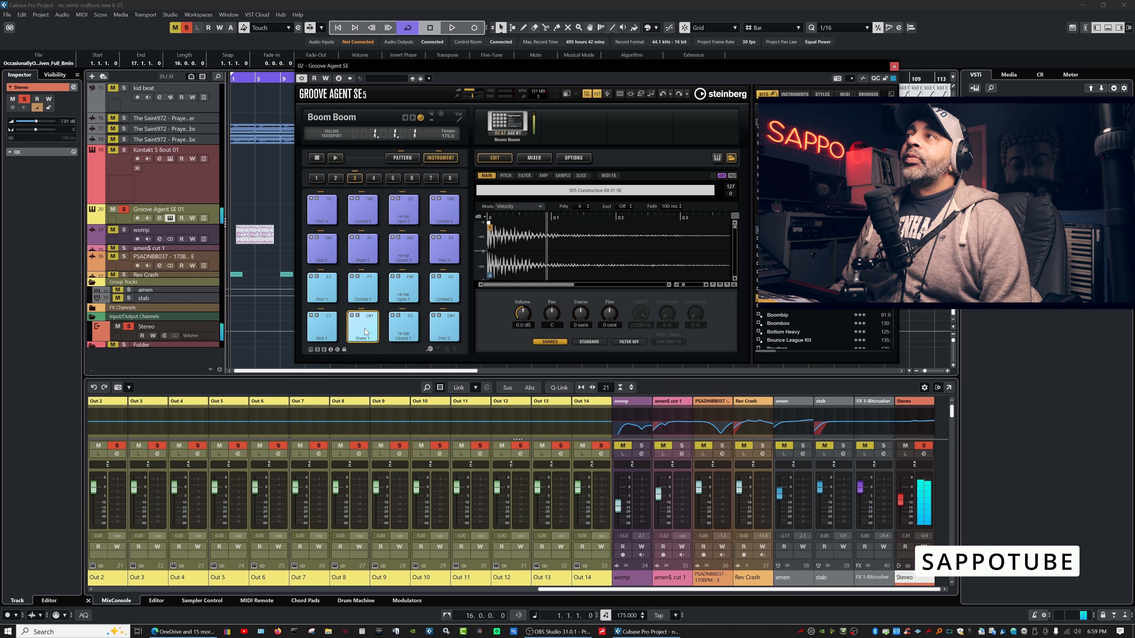
drag(574, 589, 387, 586)
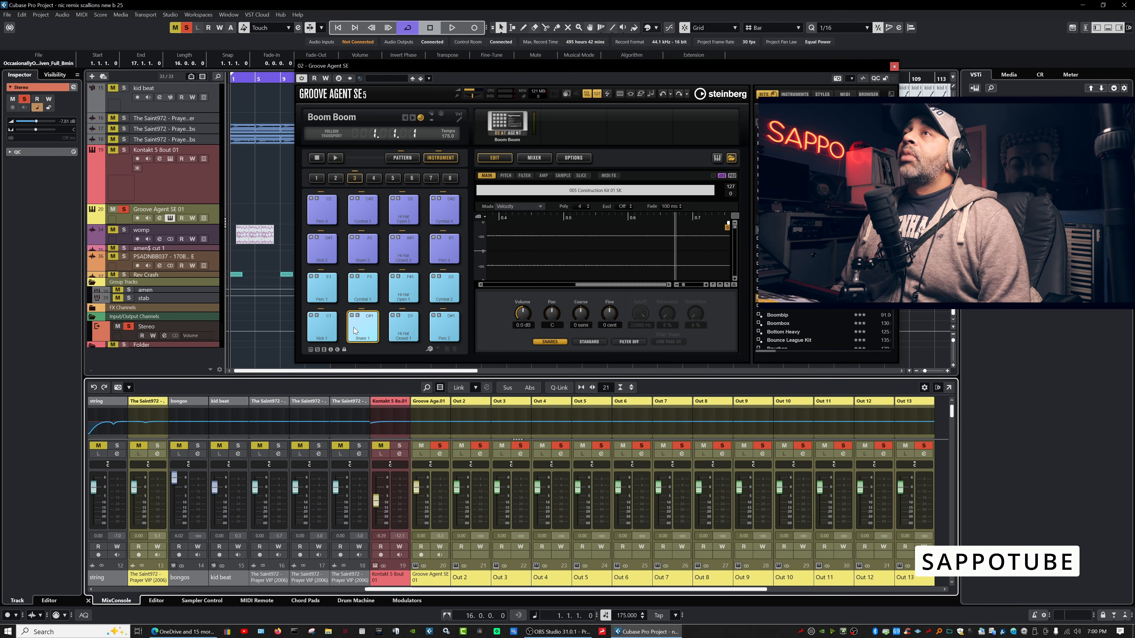
Assign the Snare 1 pad's output to Agent > AUX FX 1 and audition it.
right_click(364, 322)
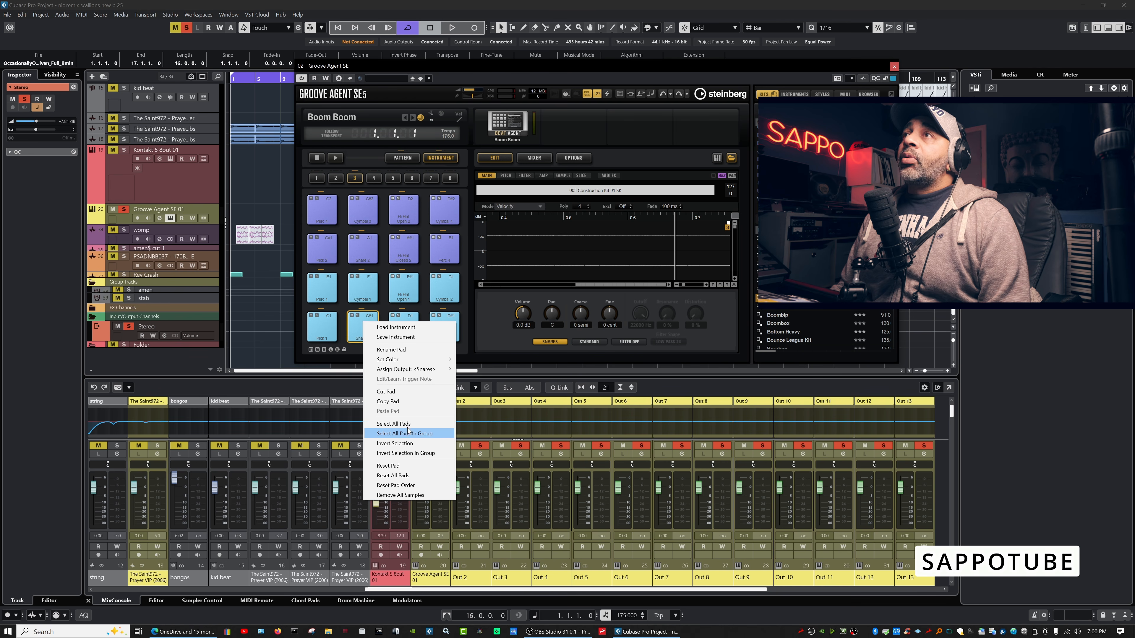
mouse_move(417, 369)
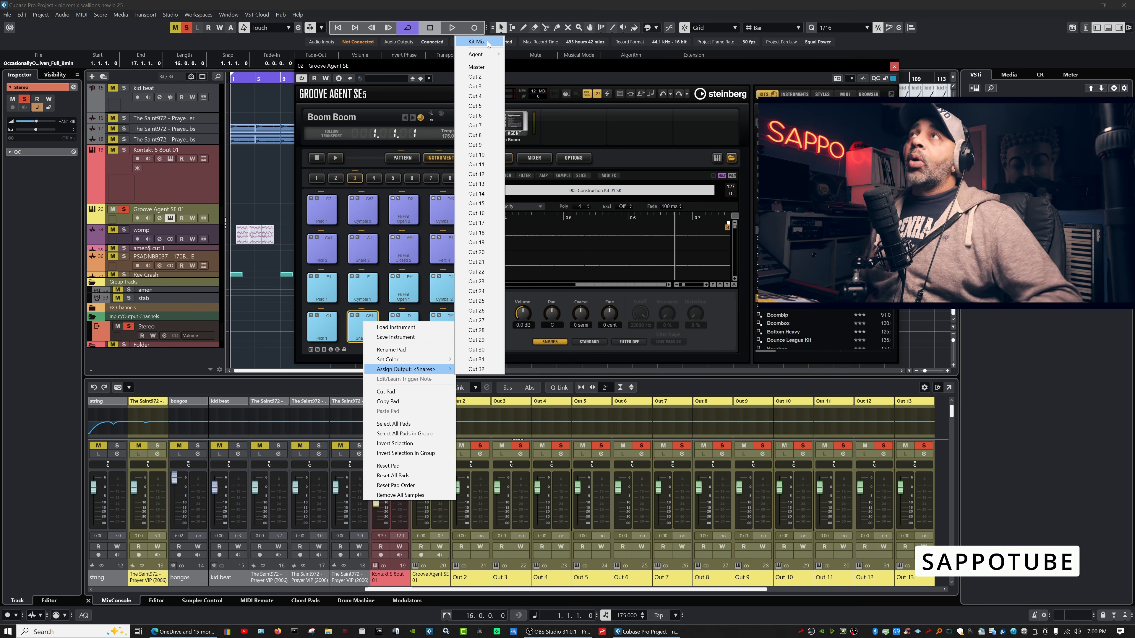
mouse_move(491, 54)
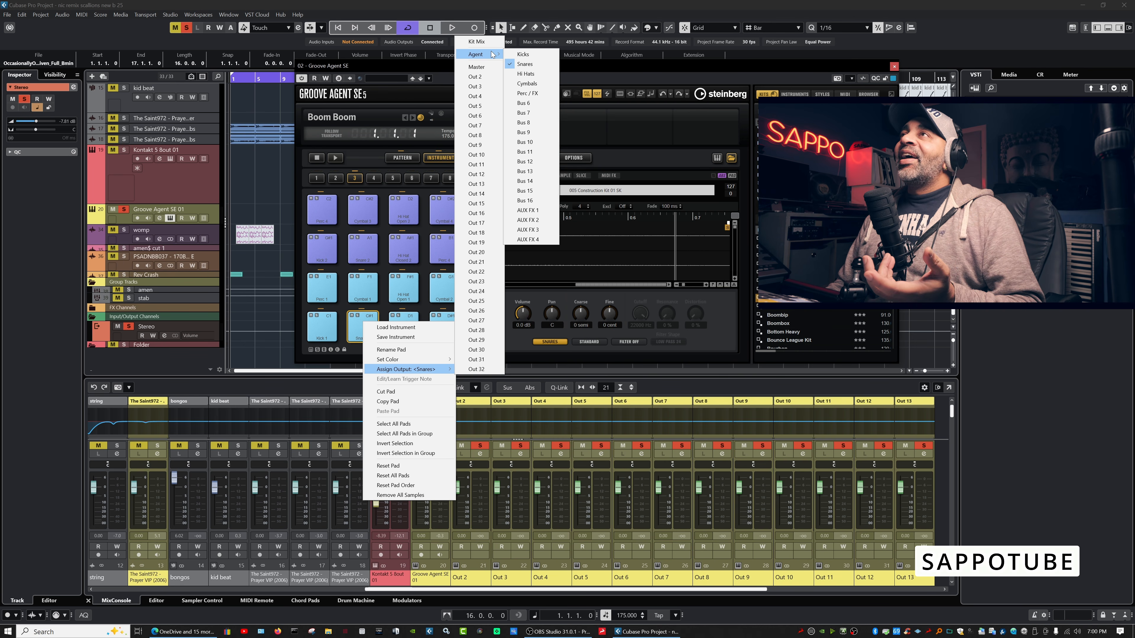
click(545, 214)
click(362, 329)
click(362, 329)
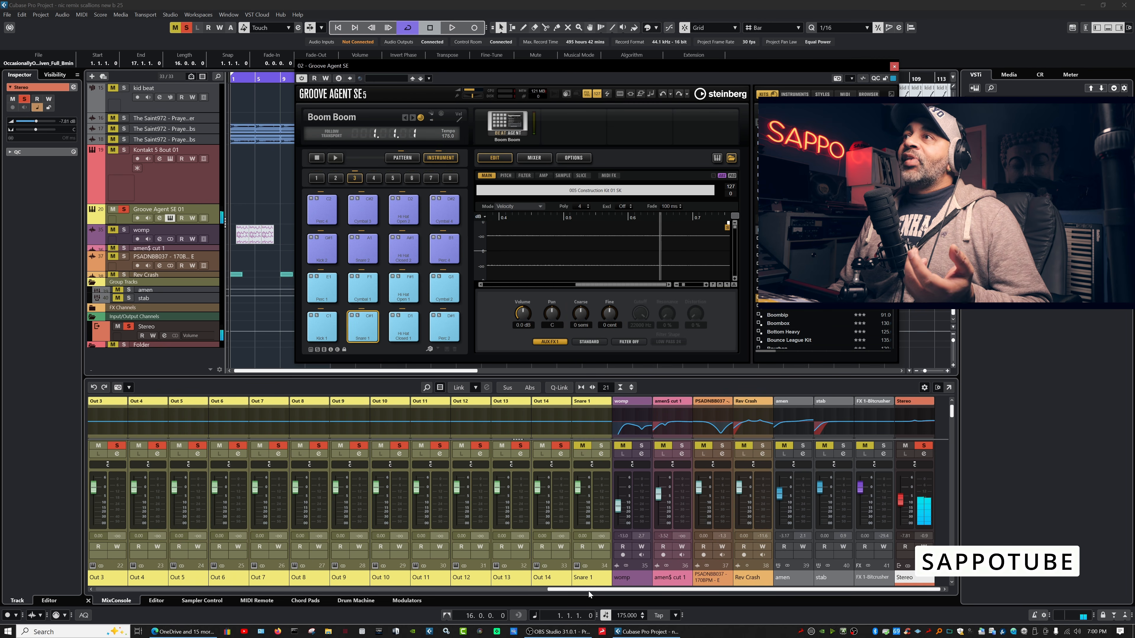
drag(588, 590, 381, 579)
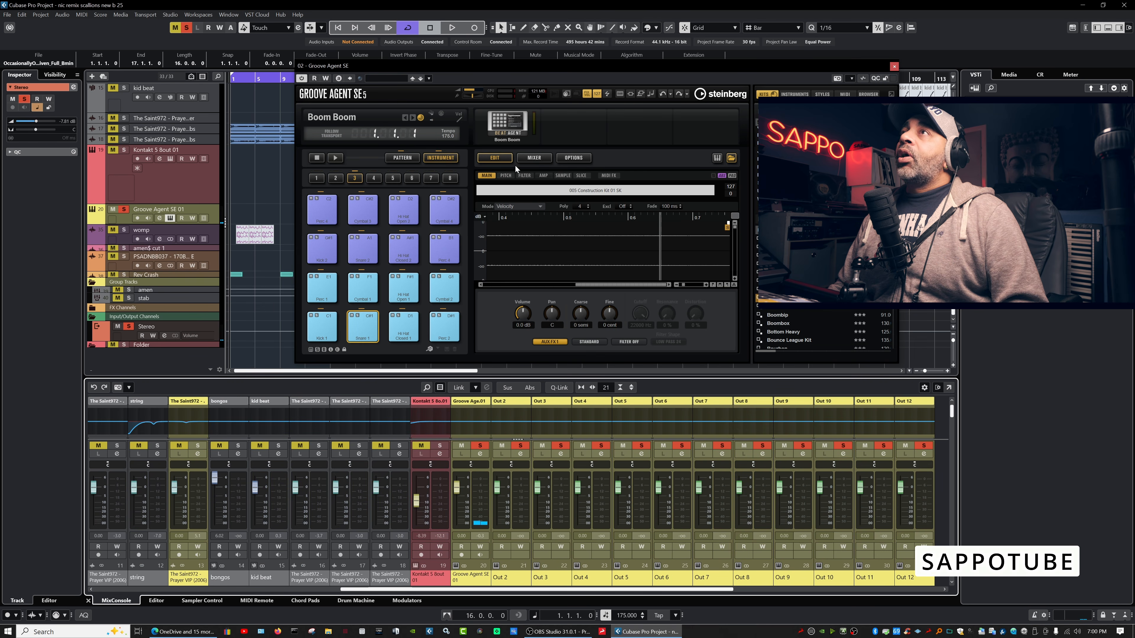
Show Groove Agent's Mixer page and look through its AUX, master and kit channels.
click(531, 160)
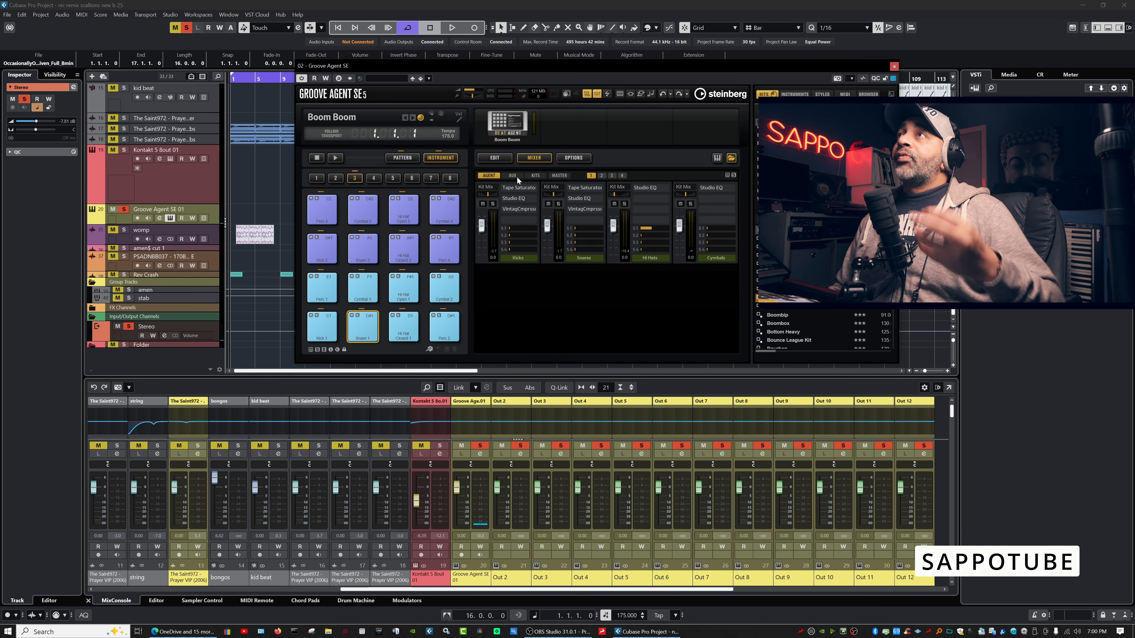
click(513, 176)
click(558, 176)
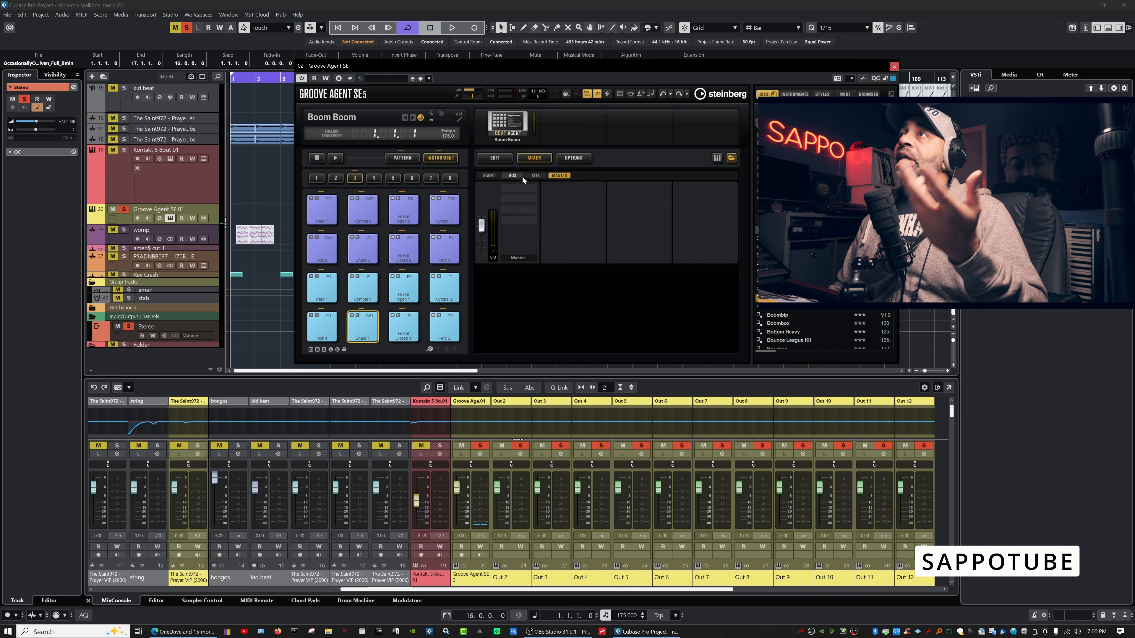
click(485, 177)
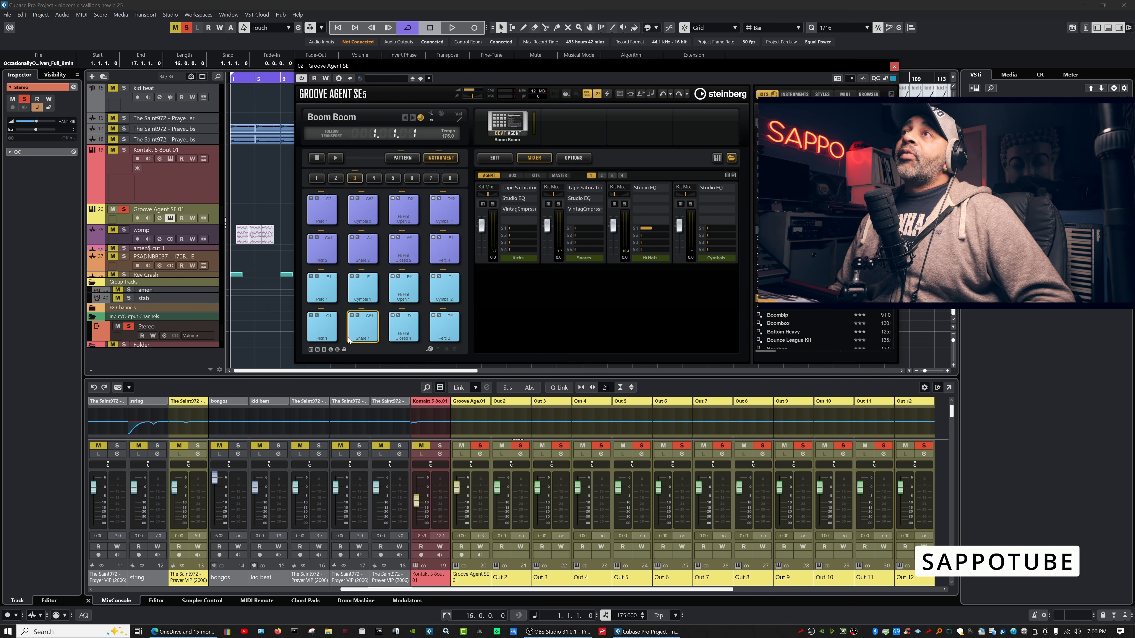
Route Snare 1 to Out 2, play it to check the meter, and open Out 2's channel settings.
right_click(359, 331)
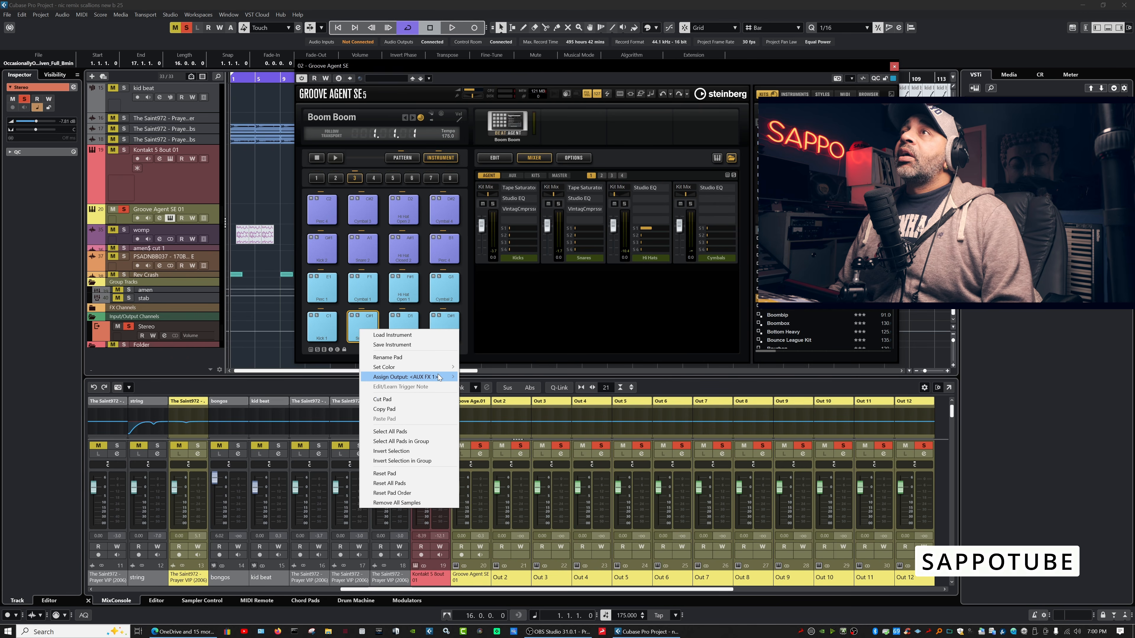
click(500, 85)
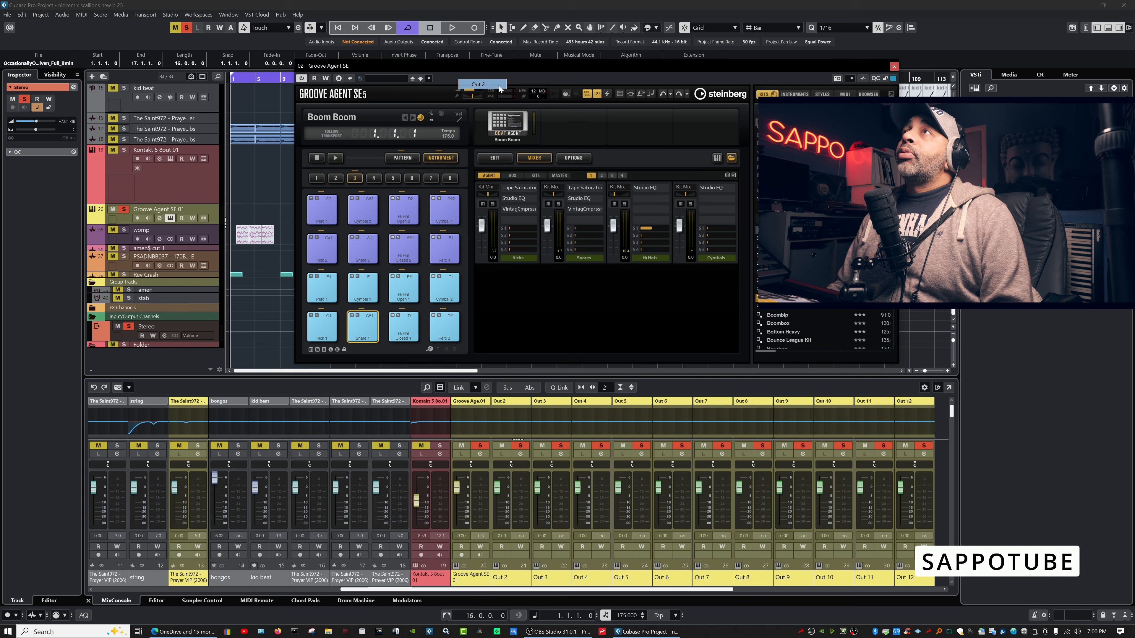
click(322, 333)
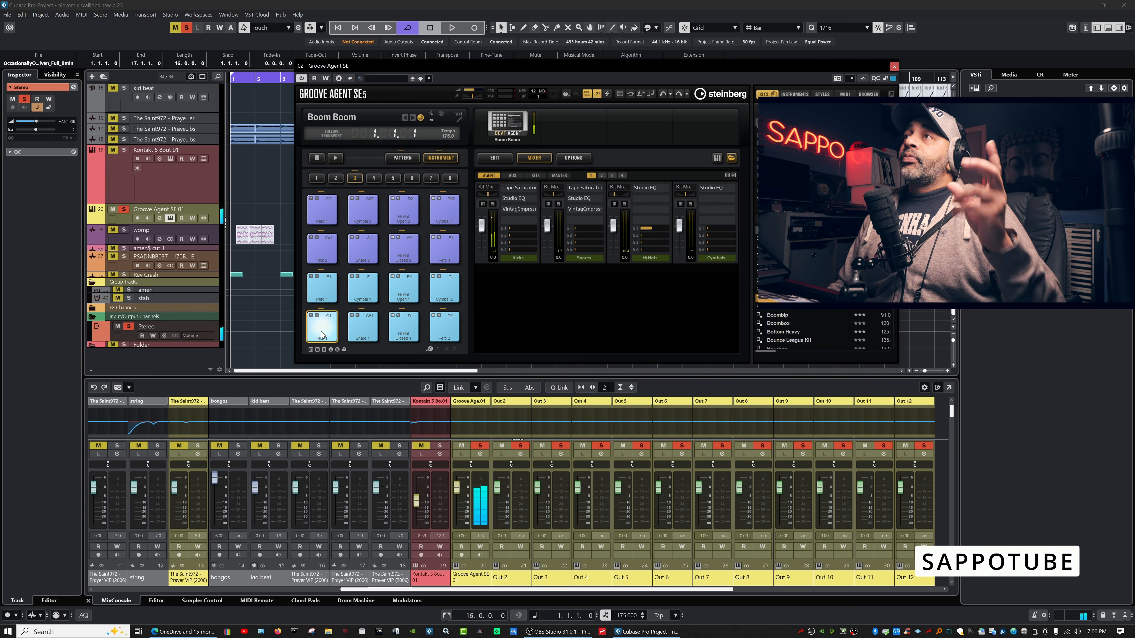
click(357, 334)
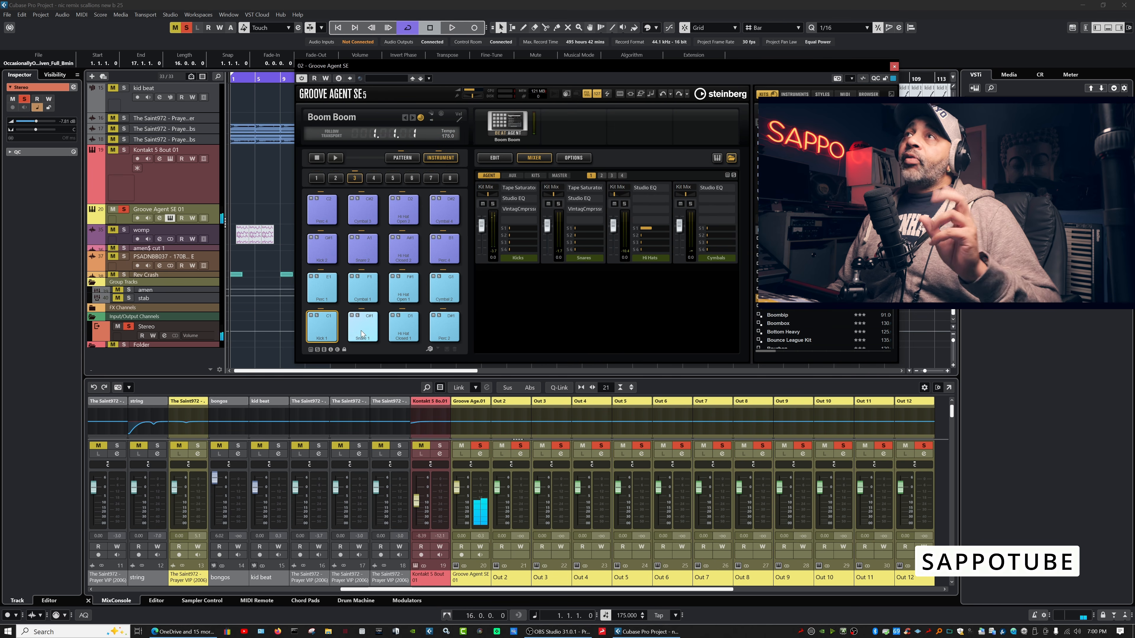
click(367, 334)
click(367, 333)
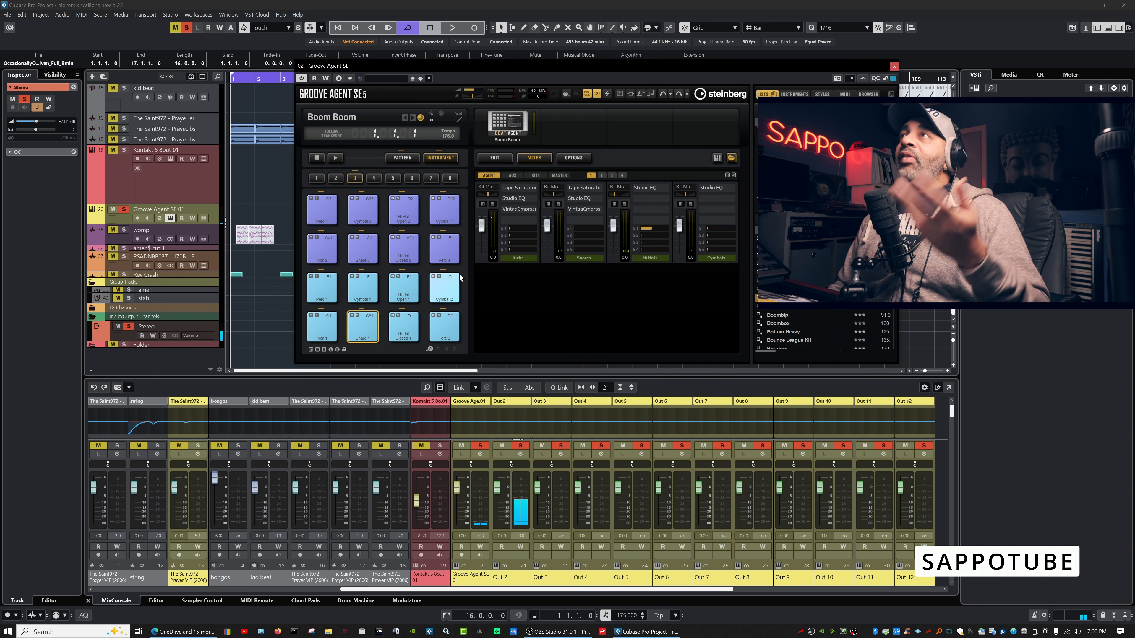
click(519, 455)
click(447, 310)
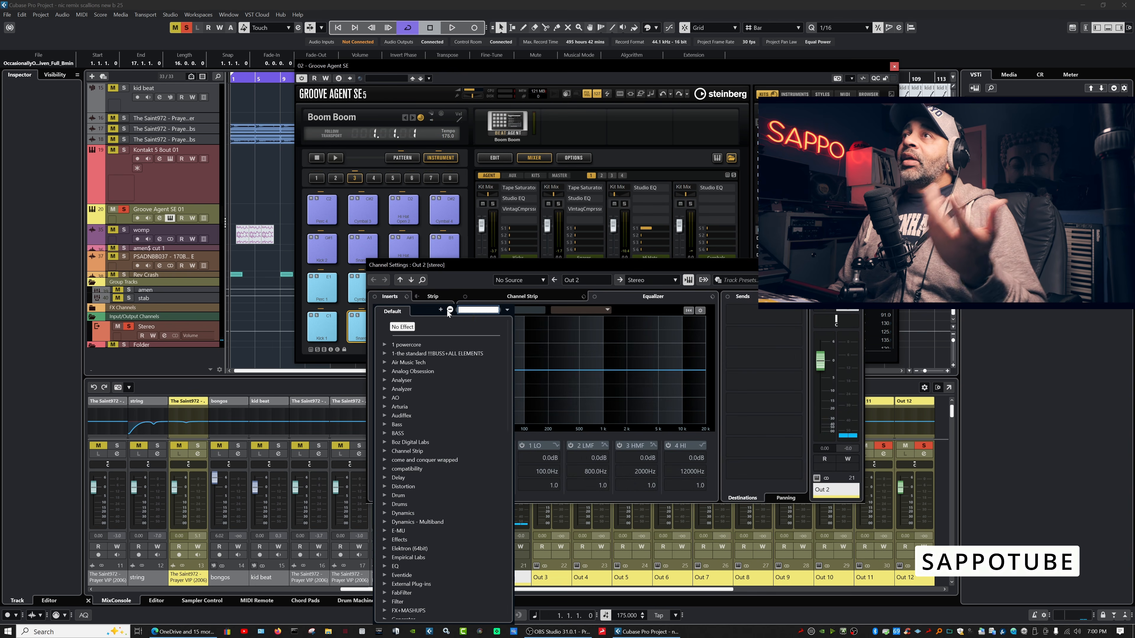
click(471, 287)
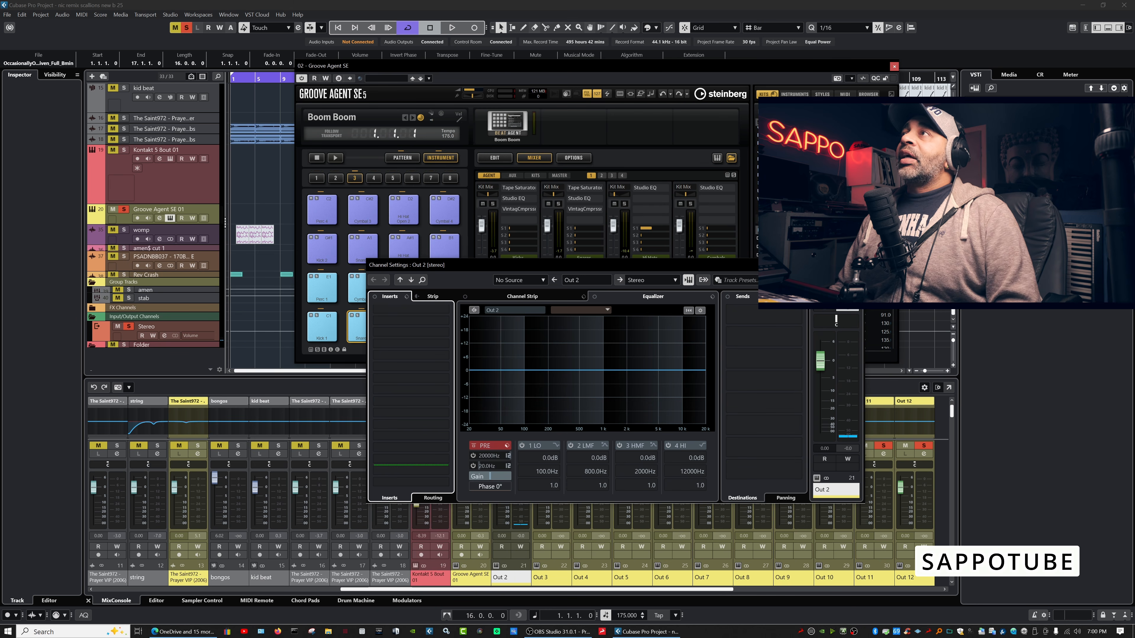
click(342, 335)
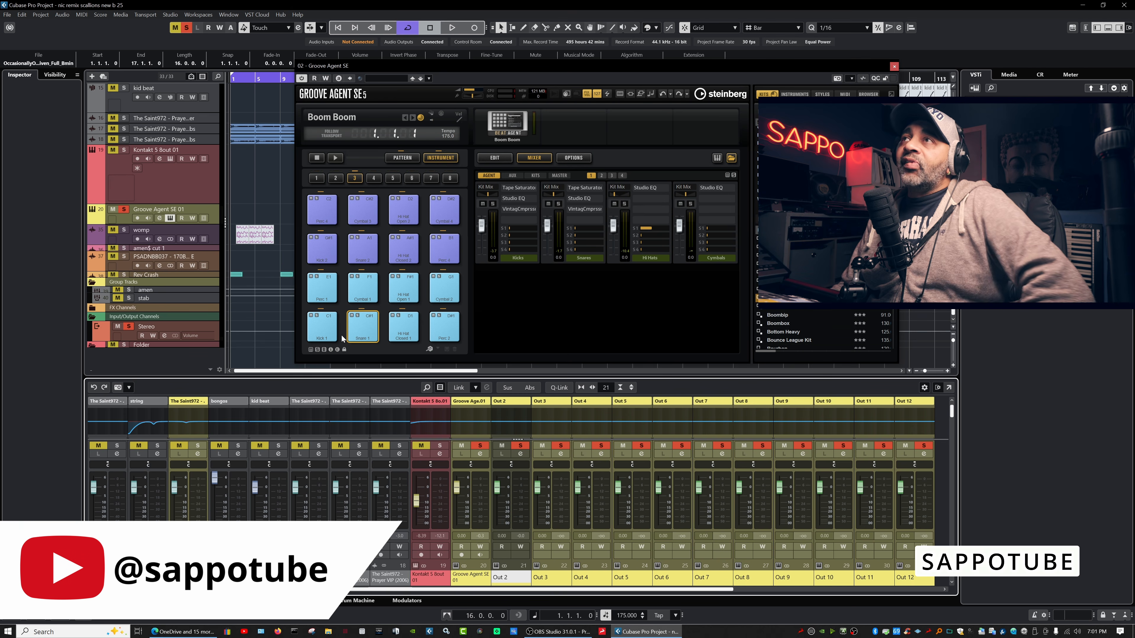
Reassign Snare 1 to Agent > AUX FX 1, audition it, and view the AUX page with its Reverbs.
right_click(362, 328)
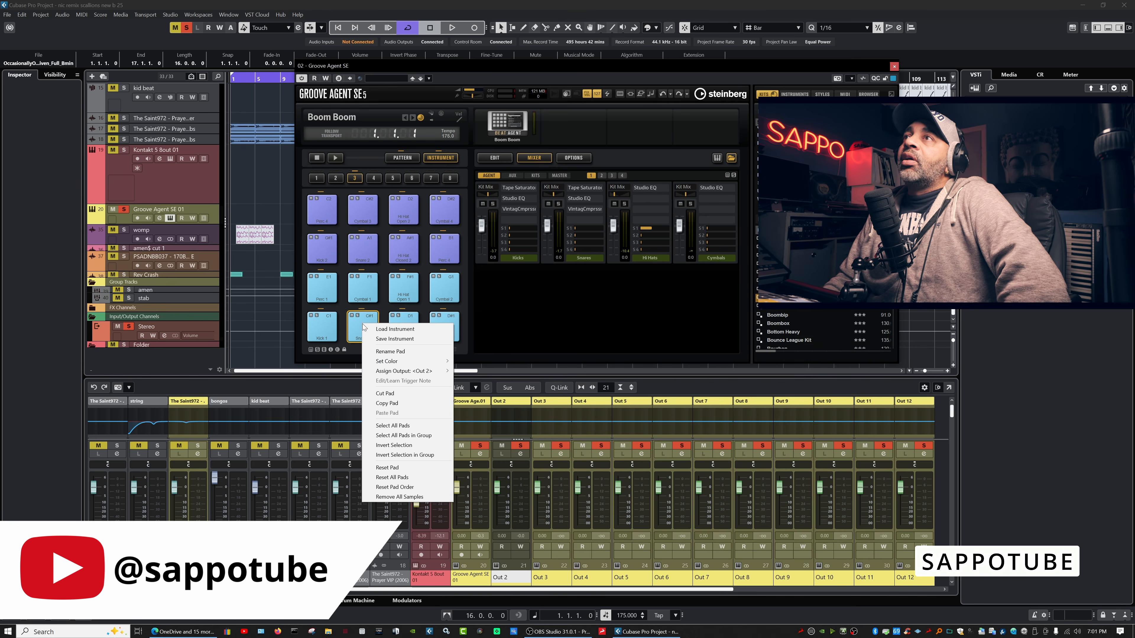
mouse_move(407, 366)
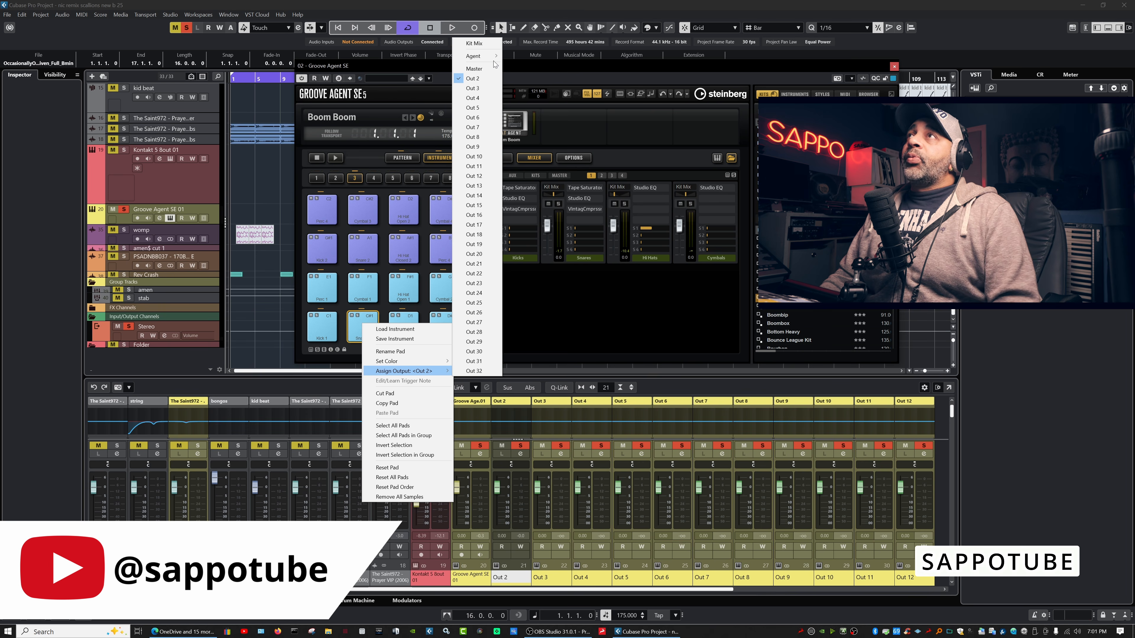
mouse_move(495, 63)
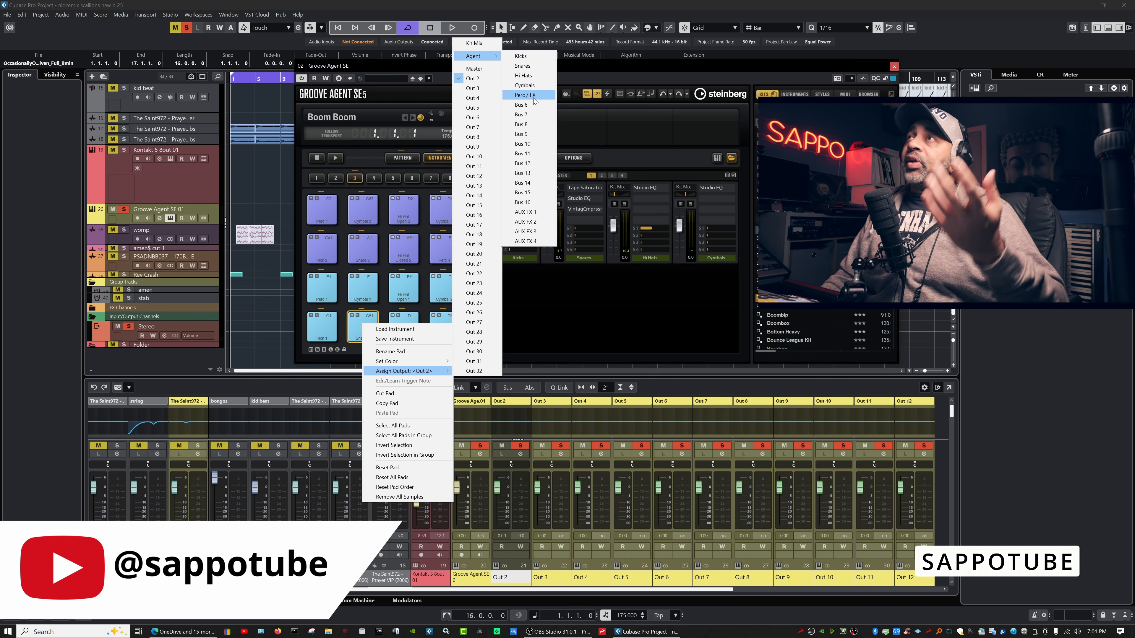
click(531, 218)
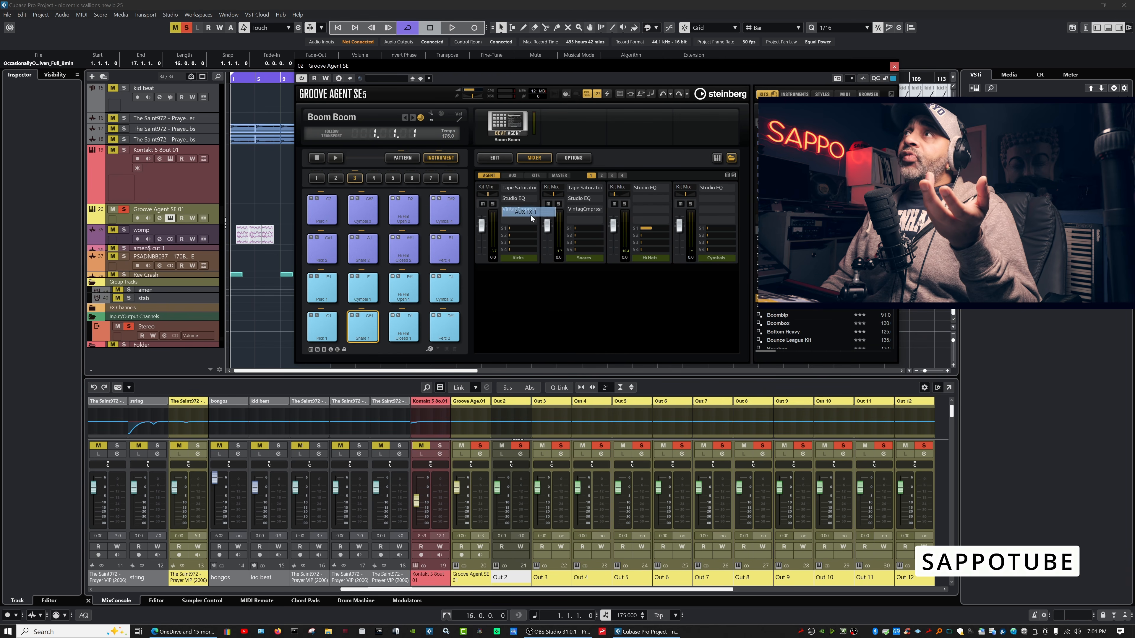
click(366, 329)
click(366, 329)
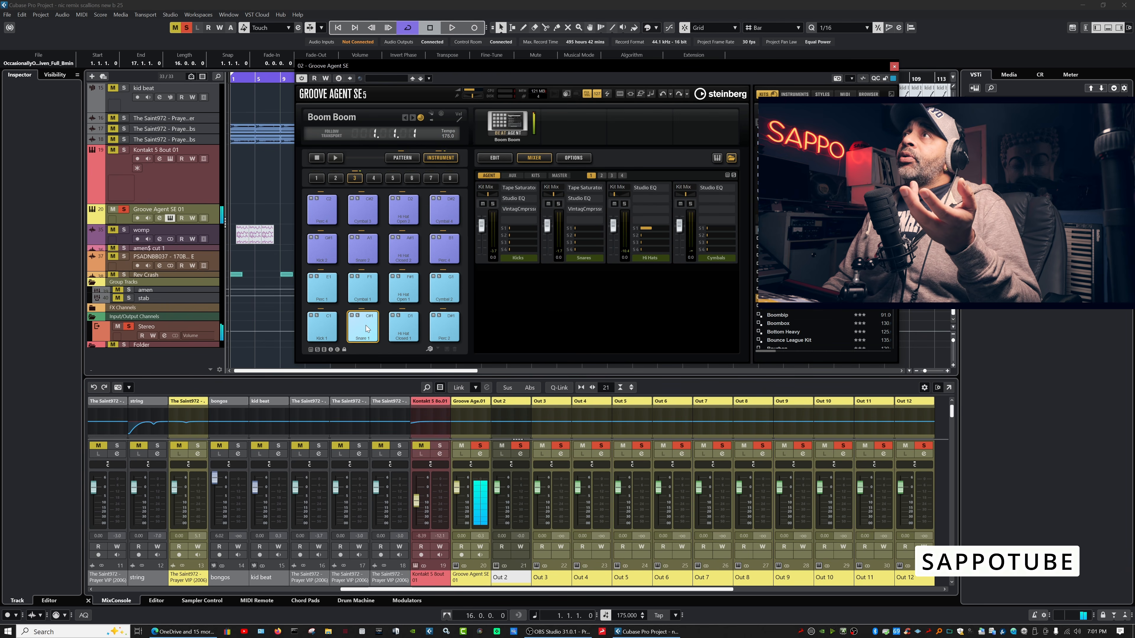
click(512, 175)
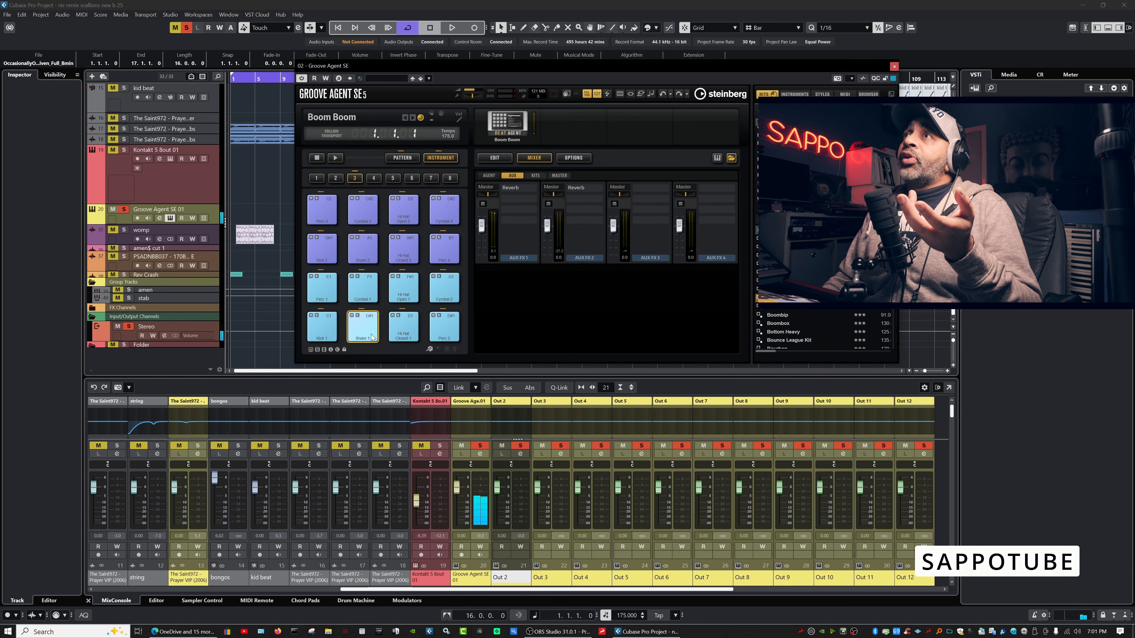
Insert Distortion after Reverb on AUX FX 1, raise In Gain to 10.1 dB, and play kick and snare.
click(532, 197)
click(545, 273)
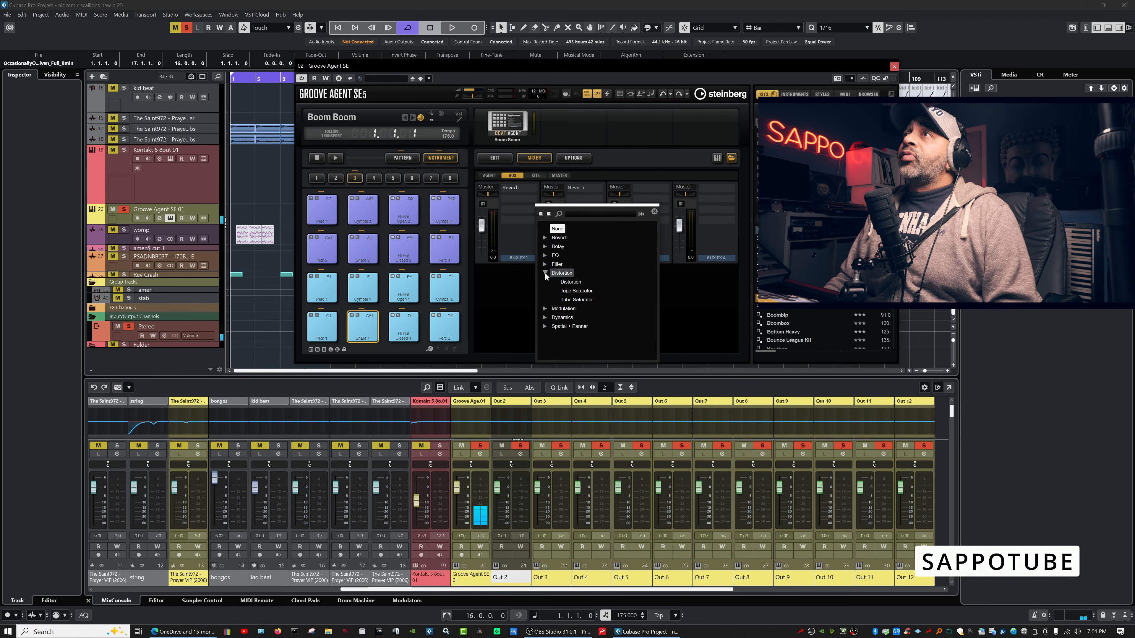
double_click(570, 282)
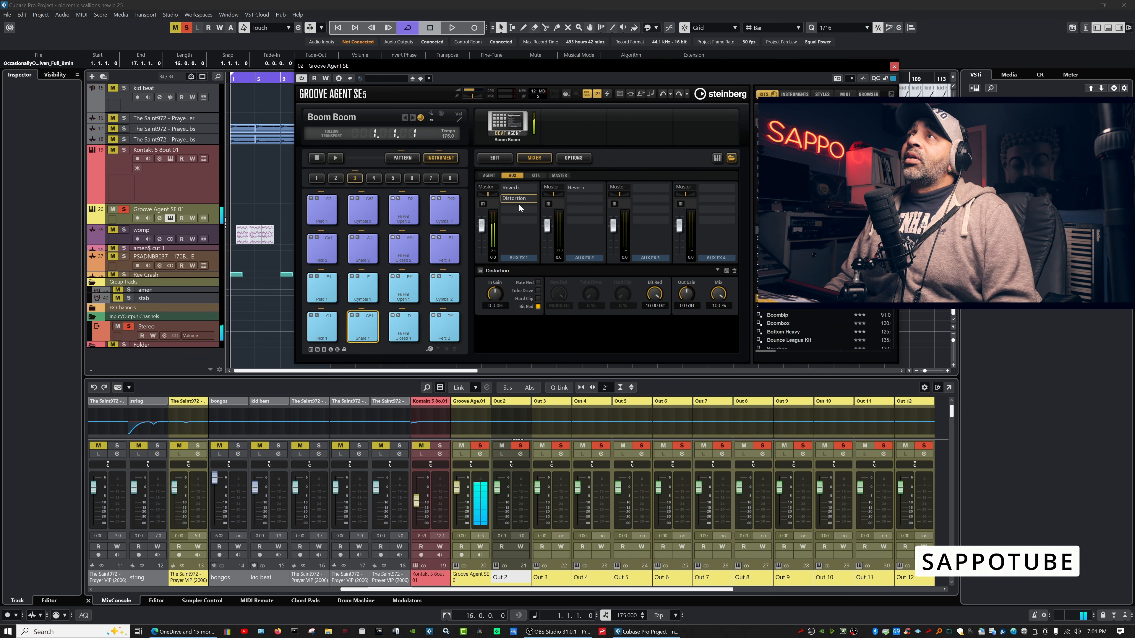
drag(489, 299, 501, 275)
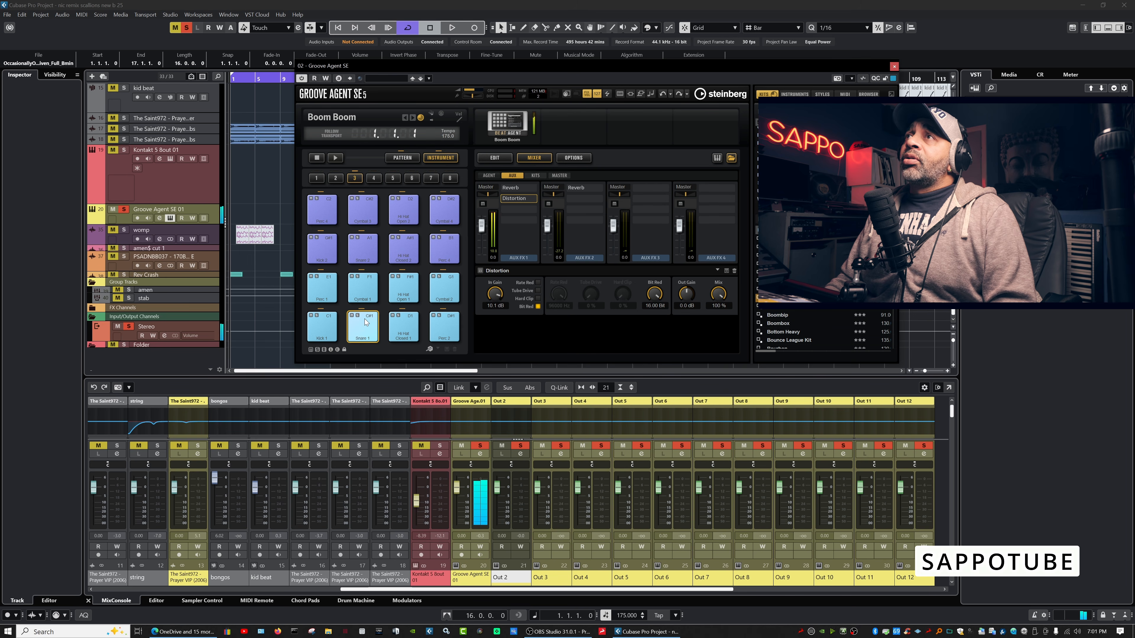
click(329, 331)
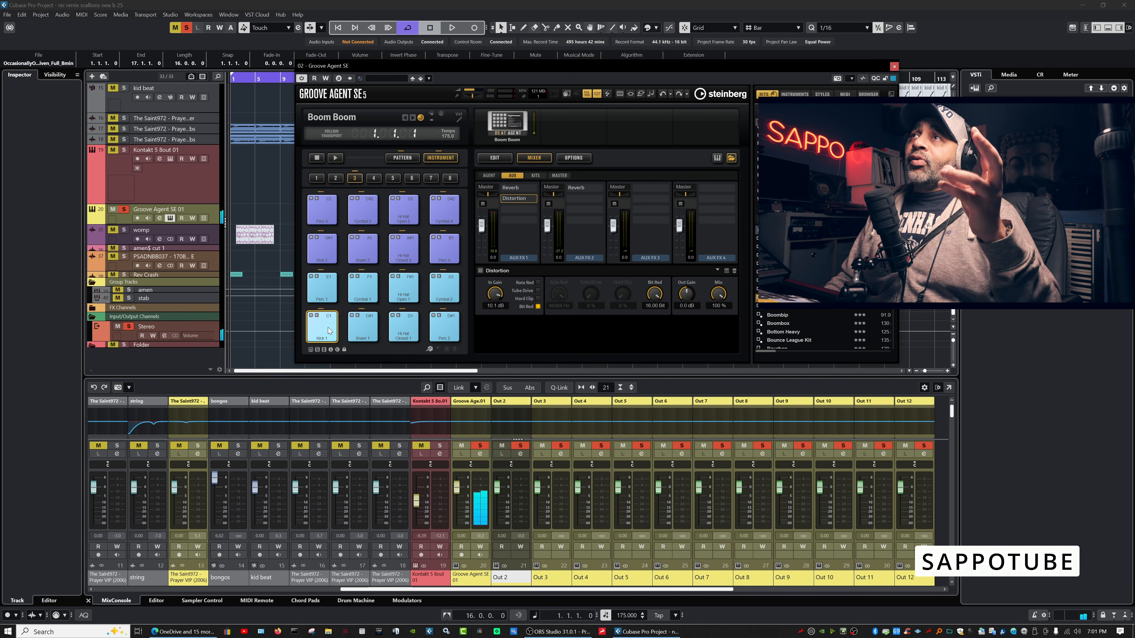
click(368, 331)
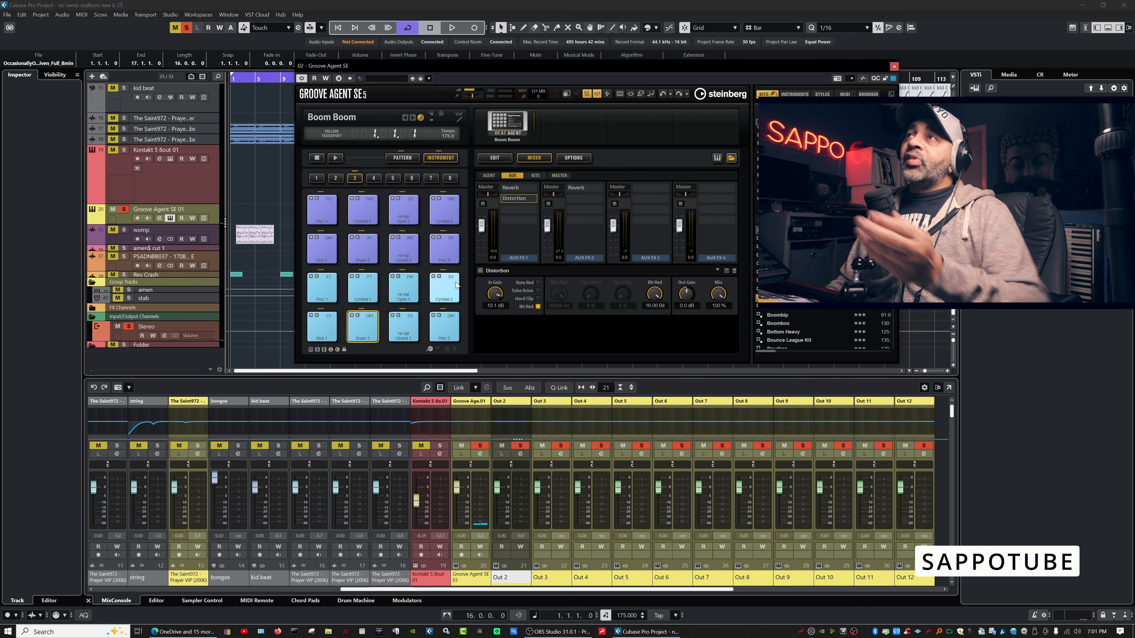
Assign the Snare 1 pad to a separate Out channel and play it to check the routing.
right_click(369, 328)
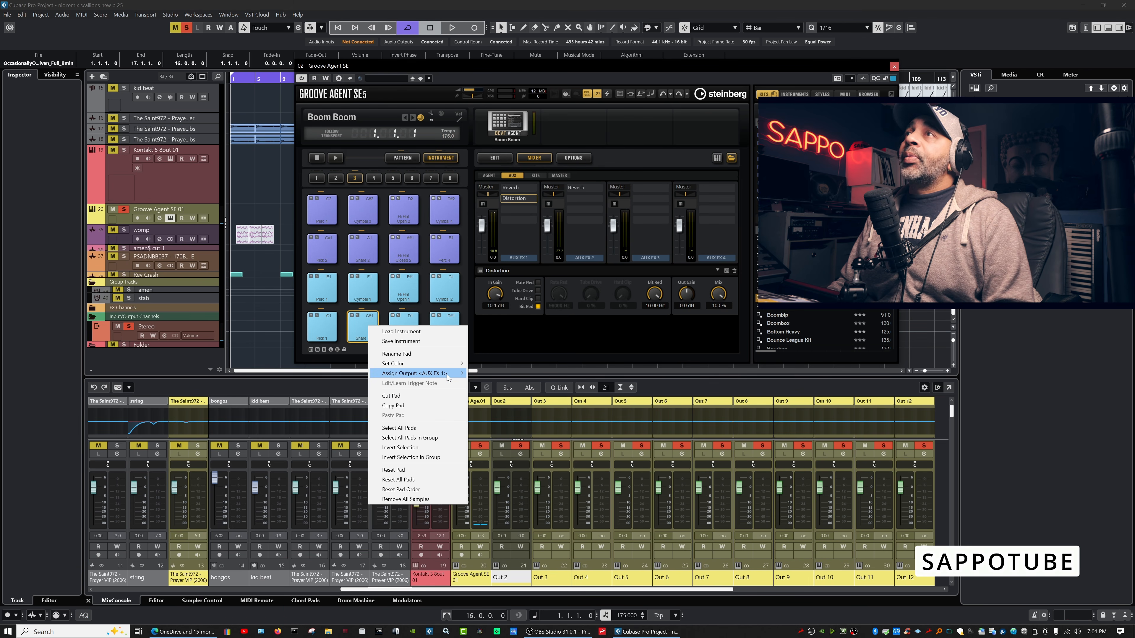
mouse_move(446, 378)
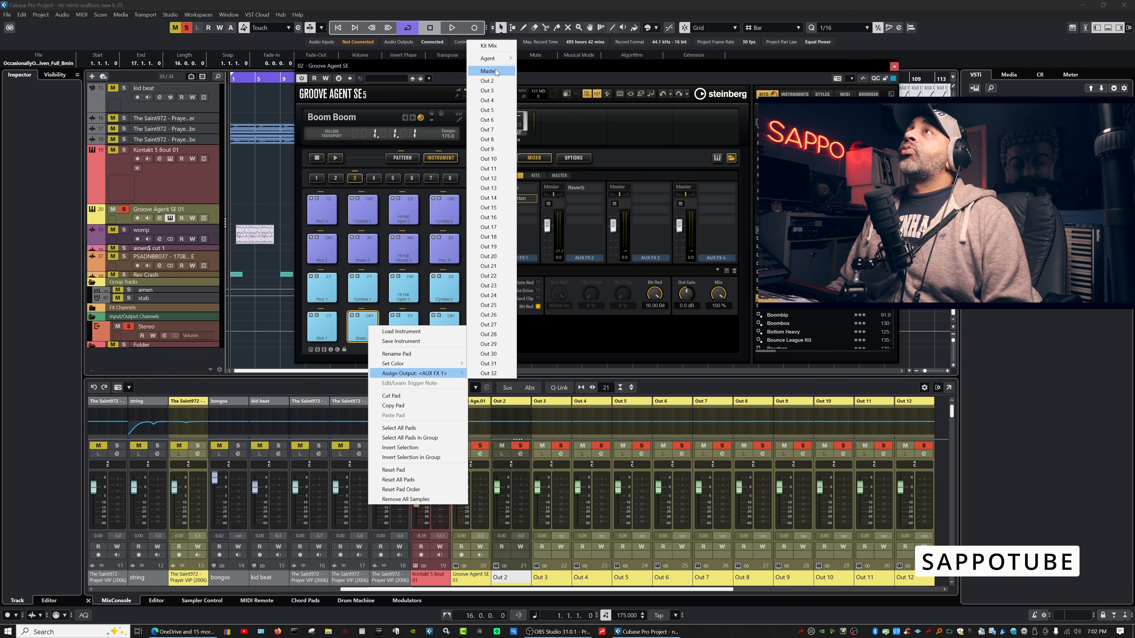
click(498, 129)
click(364, 332)
click(366, 331)
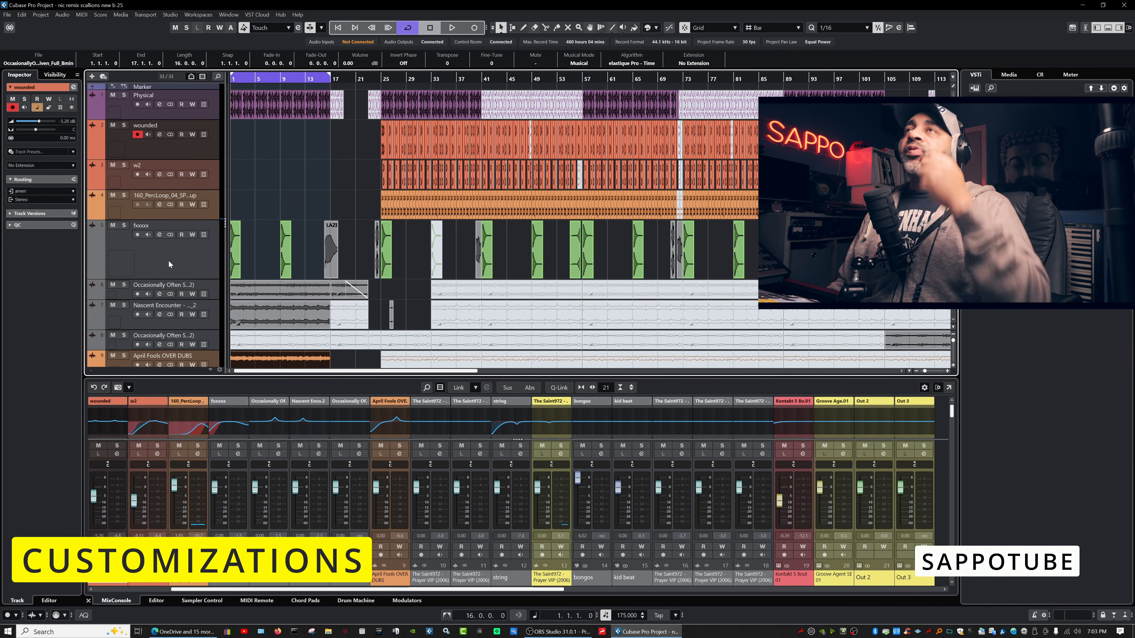
Solo w2, play and stop it from bar 25, and drag its lower edge down to enlarge it.
drag(207, 189, 208, 201)
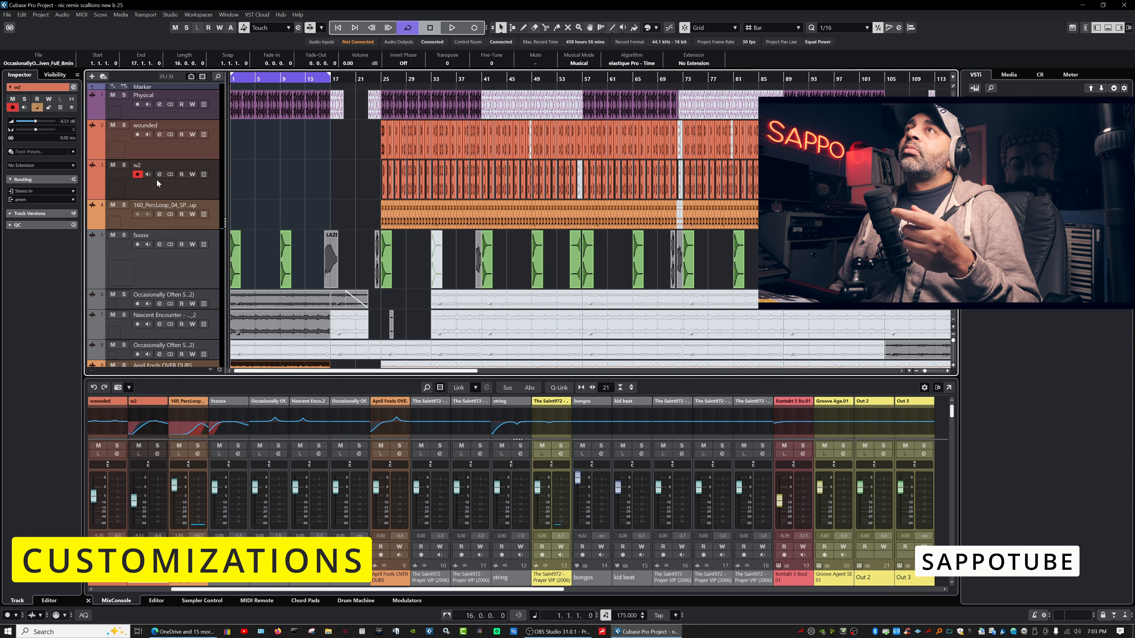
click(123, 165)
click(383, 81)
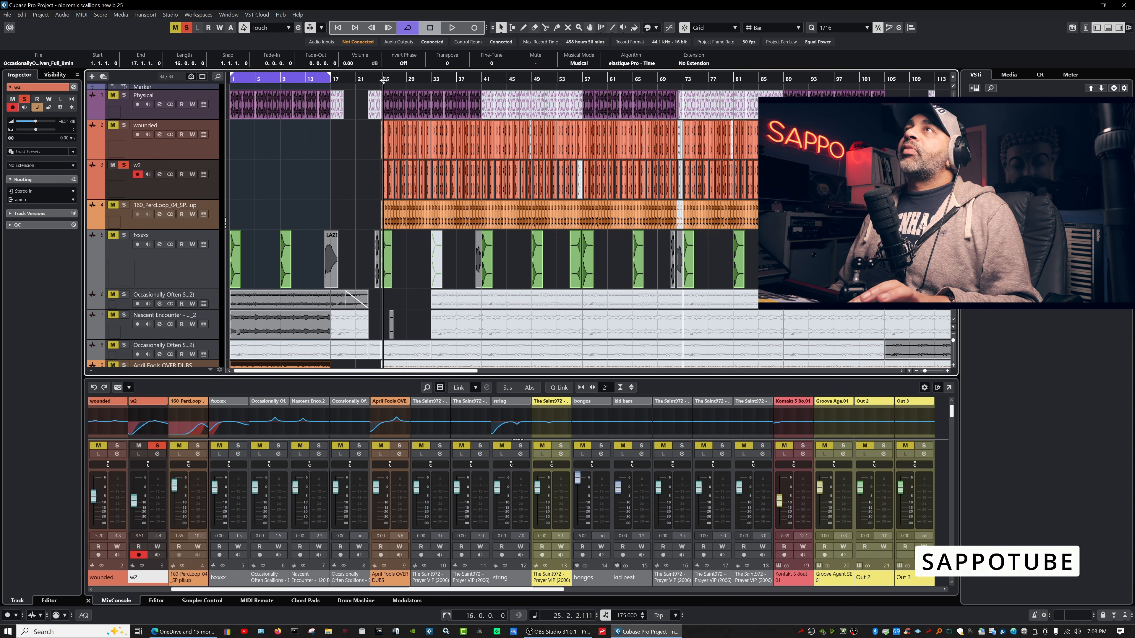
key(space)
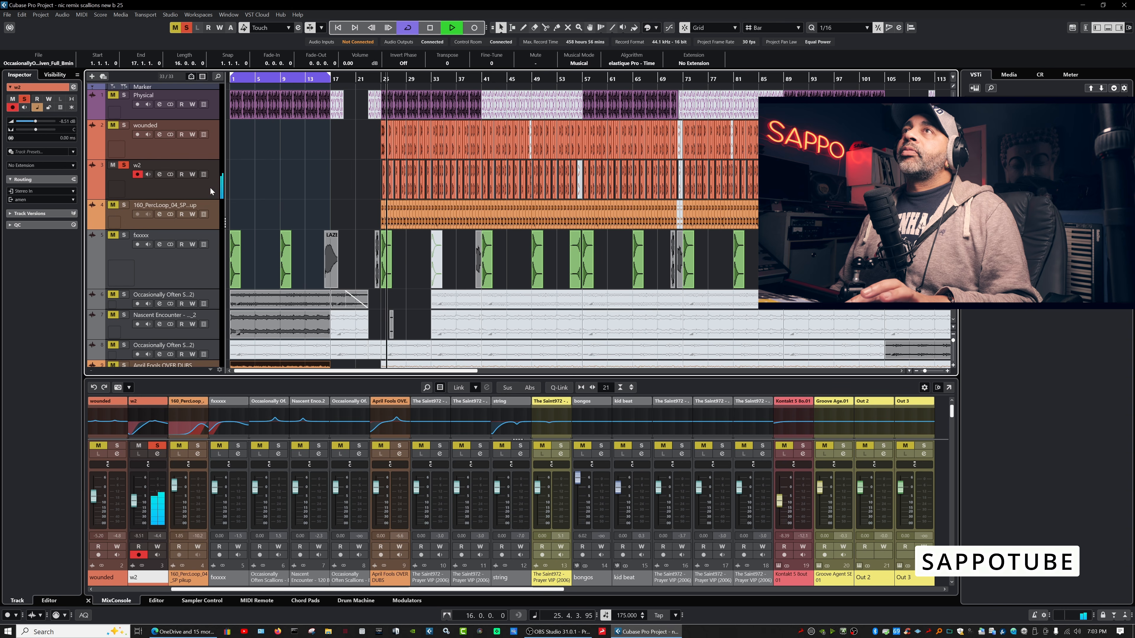
key(space)
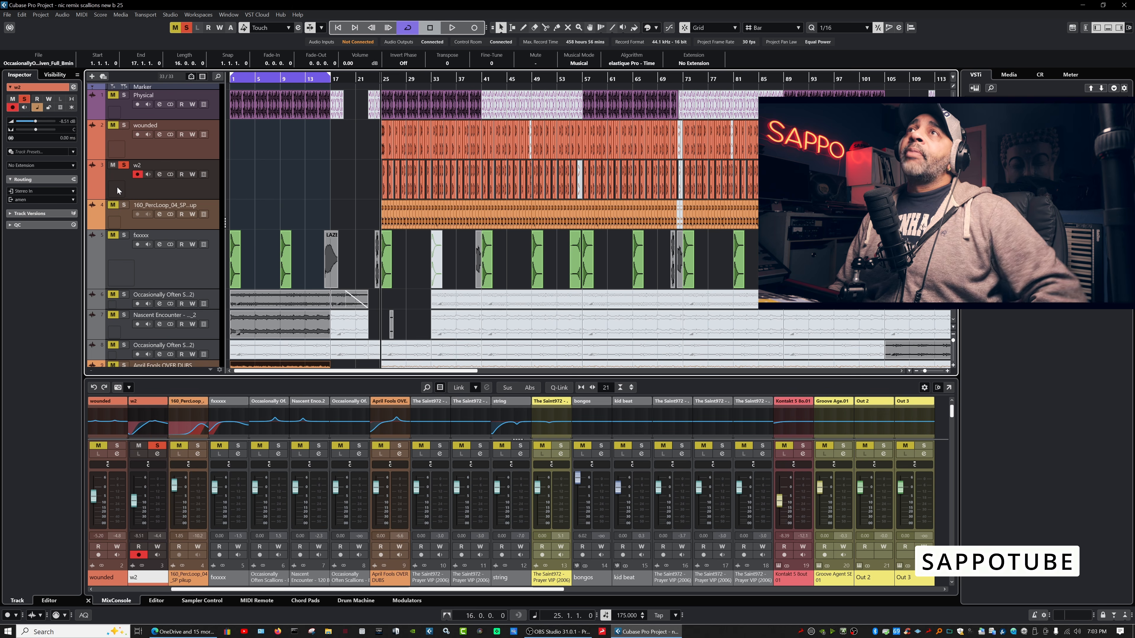
drag(125, 200, 125, 238)
Try a bass drum, then the SAPPO logo, hardware screenshot and Jungle Rollers user pictures on w2.
double_click(123, 217)
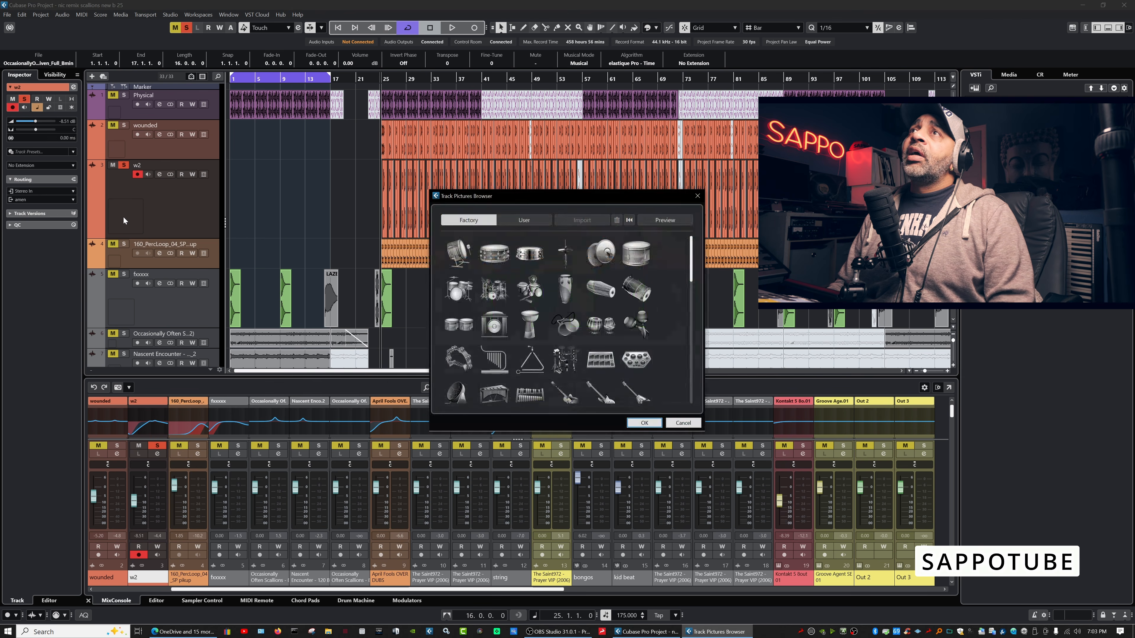
drag(514, 199, 409, 149)
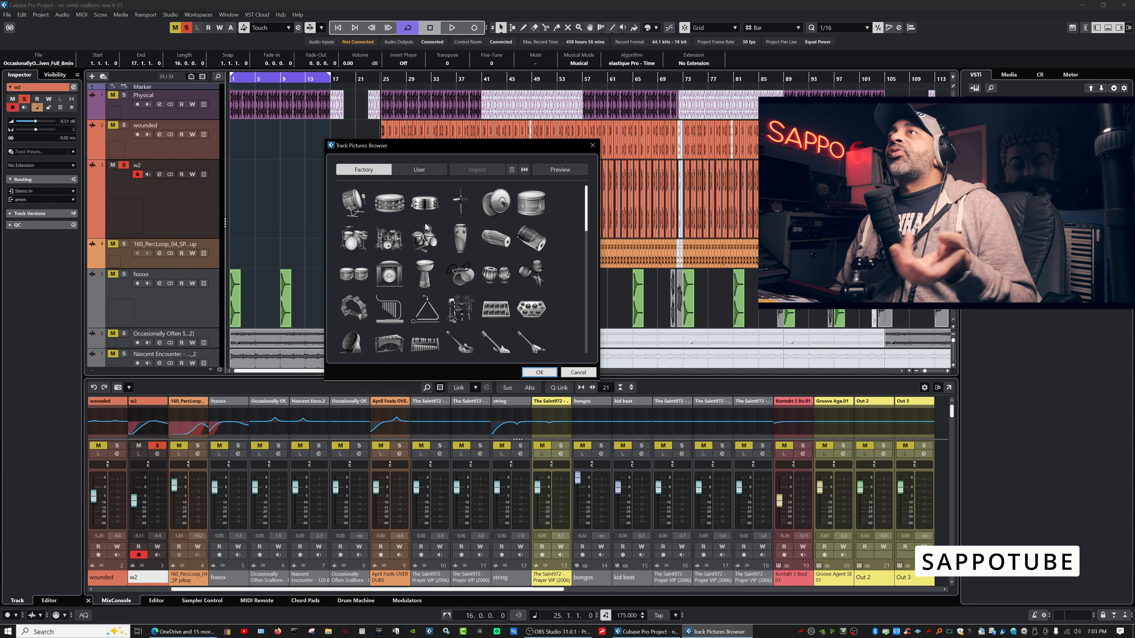
double_click(355, 205)
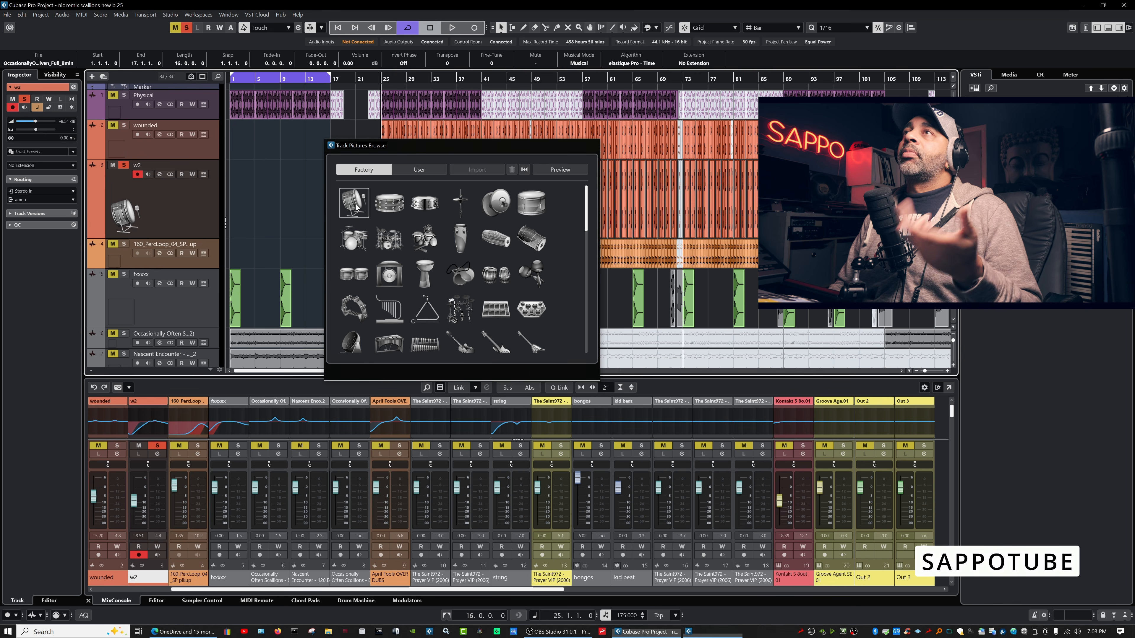
double_click(123, 213)
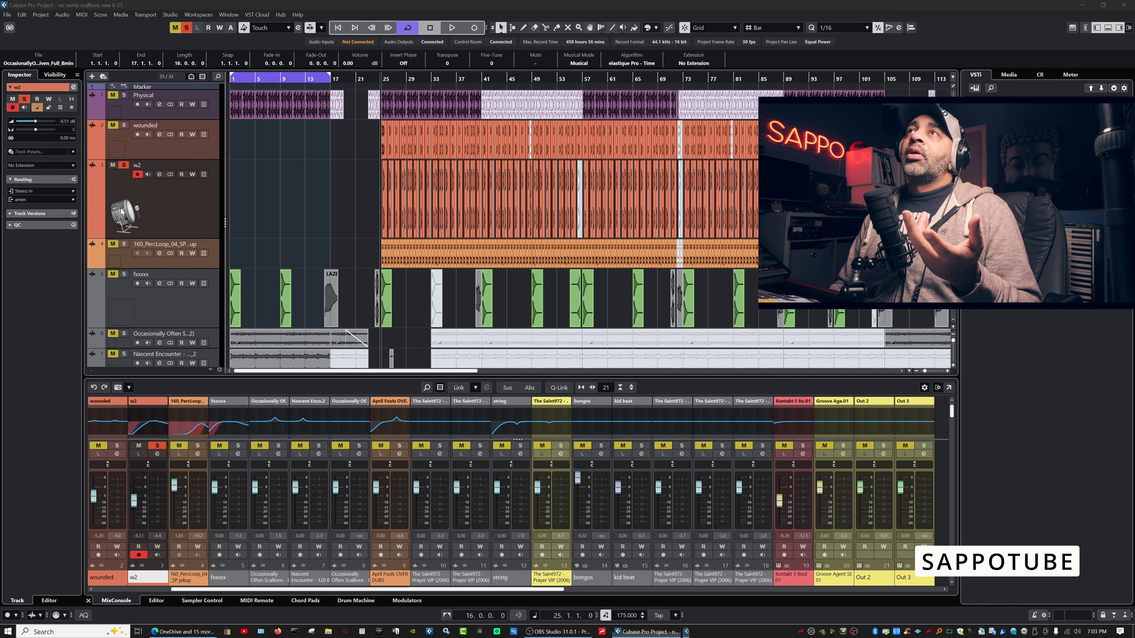
click(424, 169)
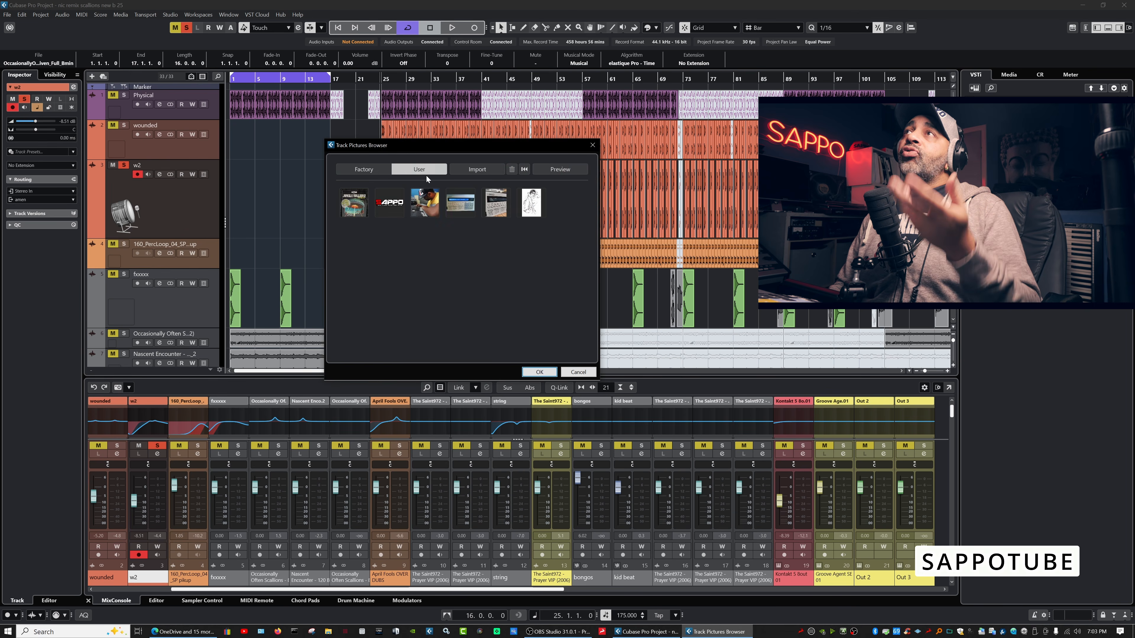
click(393, 207)
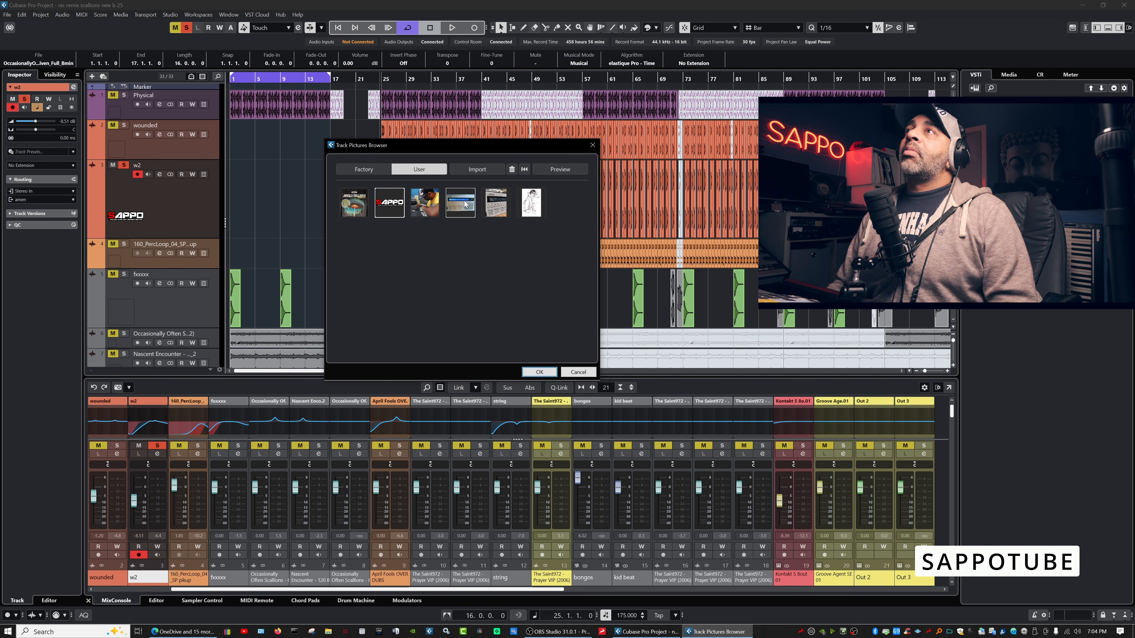
click(448, 206)
click(356, 205)
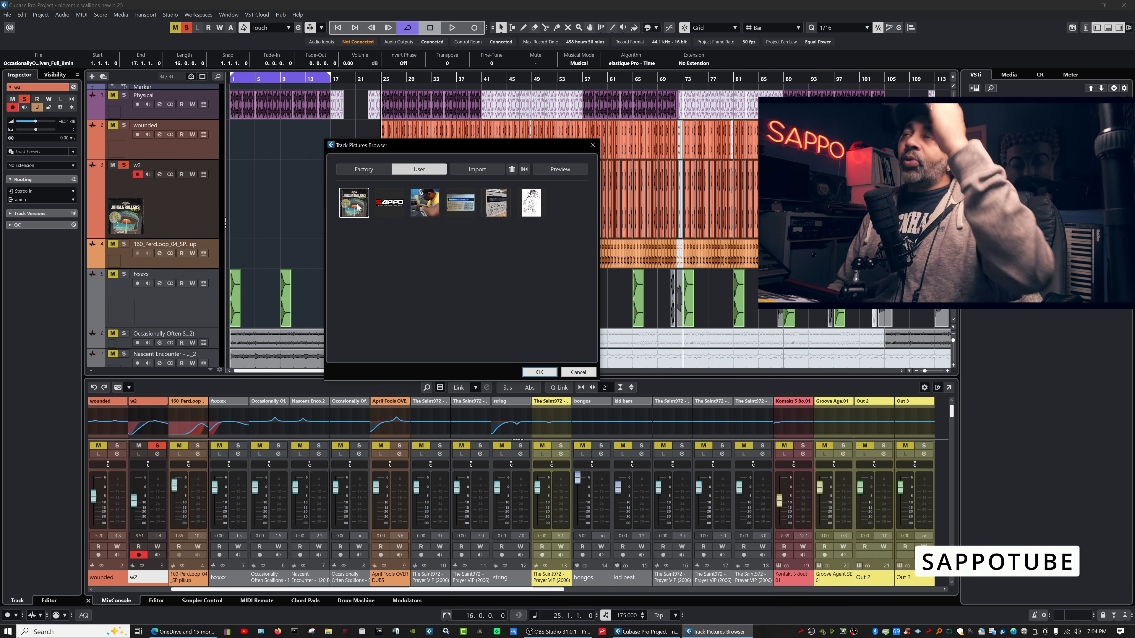
Pick the Factory Snare picture and set its Intensity to 49% and Zoom to 7% in Preview.
click(369, 171)
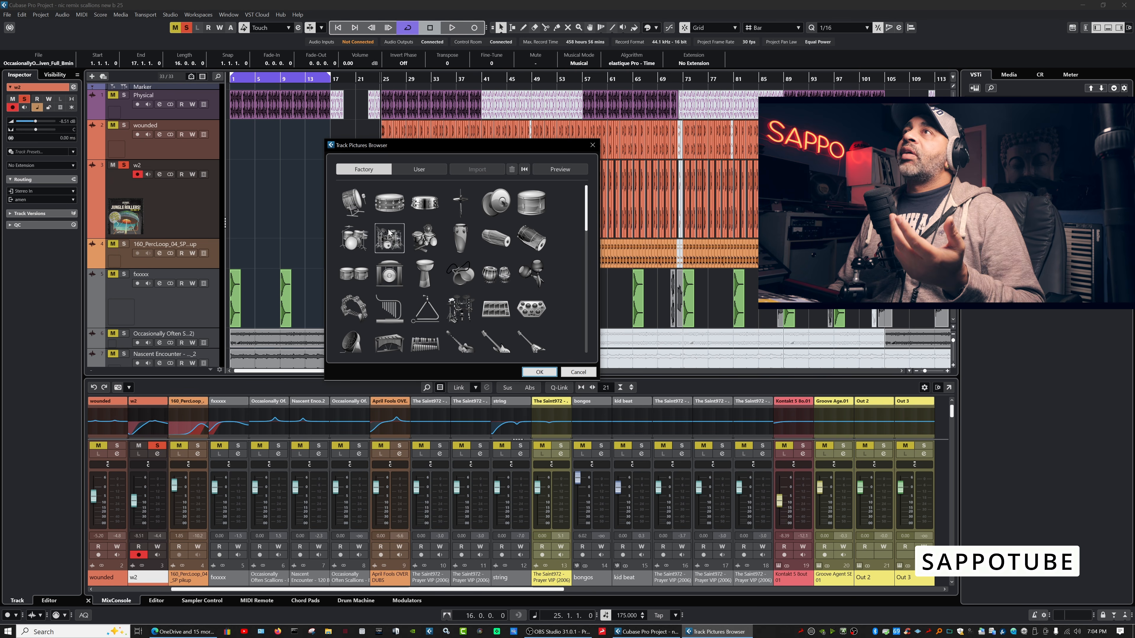
click(393, 205)
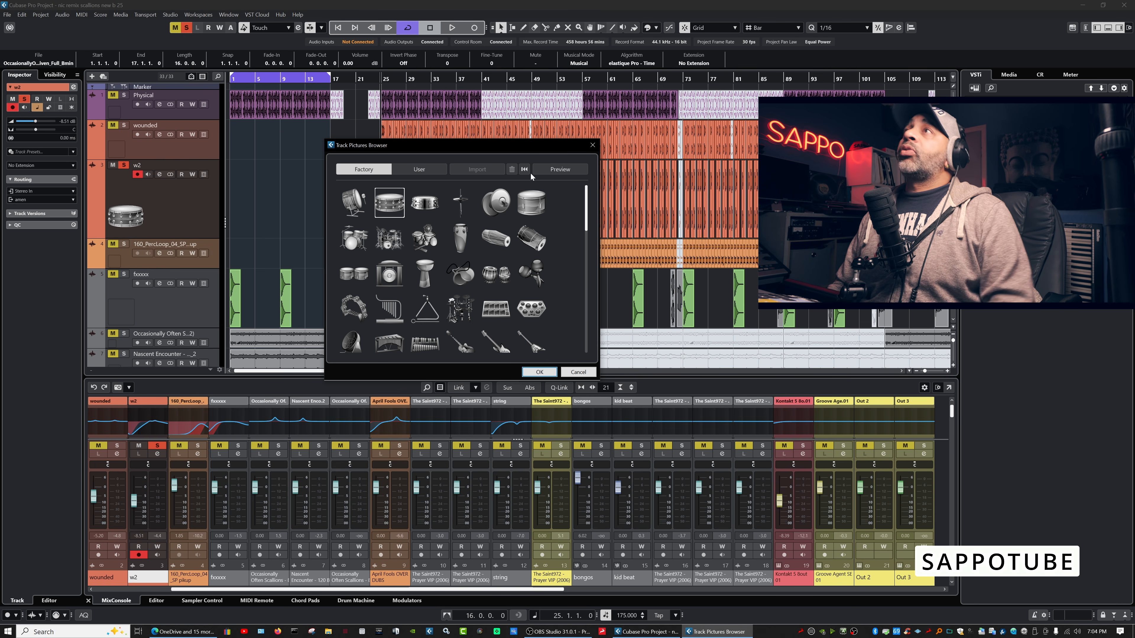
click(556, 170)
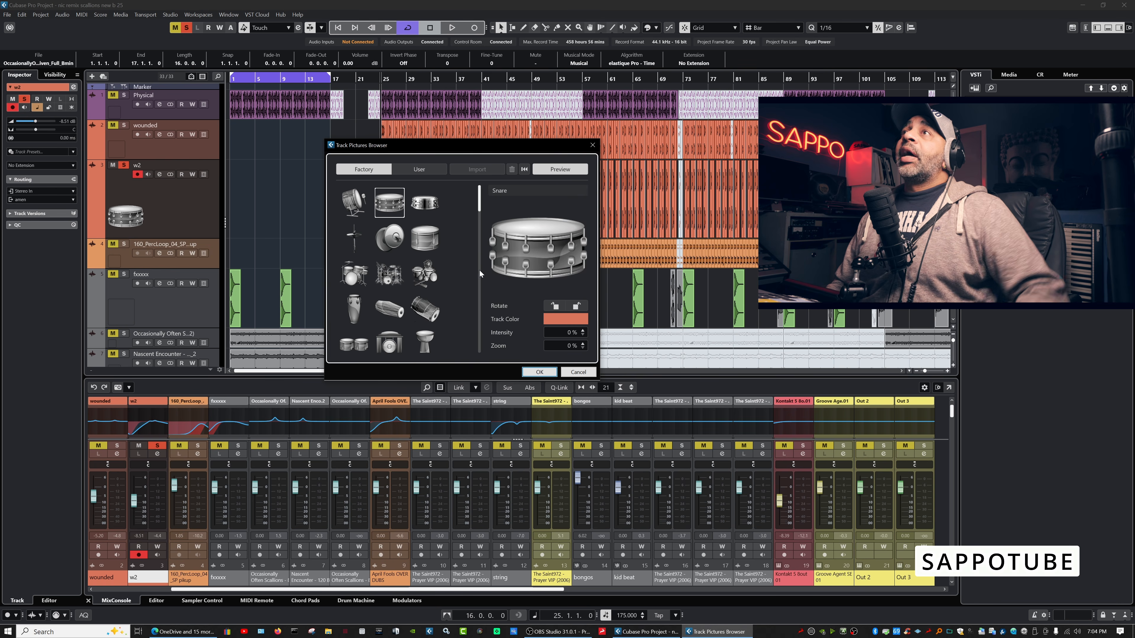
click(556, 308)
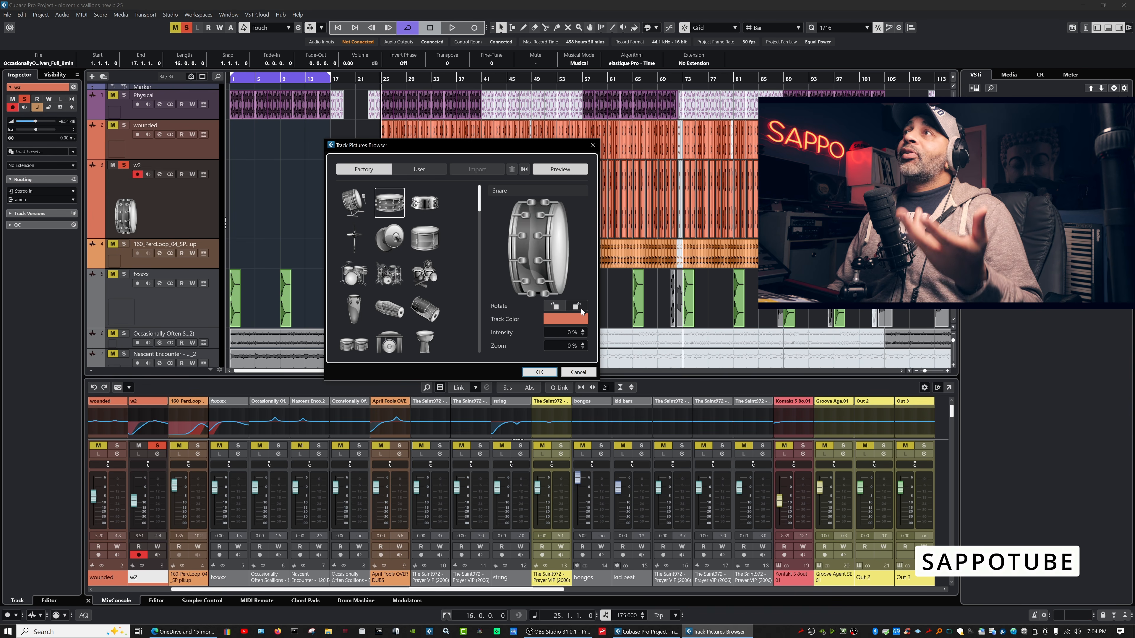
click(558, 308)
drag(574, 336, 582, 234)
mouse_move(569, 346)
mouse_down()
mouse_move(580, 256)
mouse_move(577, 331)
mouse_up()
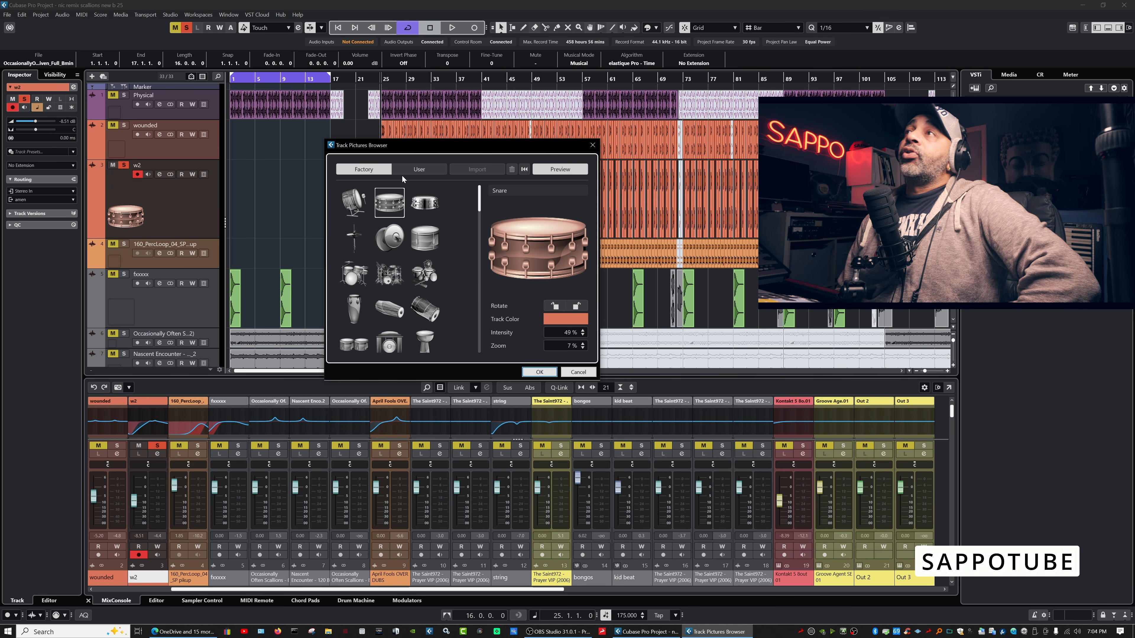
Set a Factory guitar picture as w2's track picture.
click(425, 174)
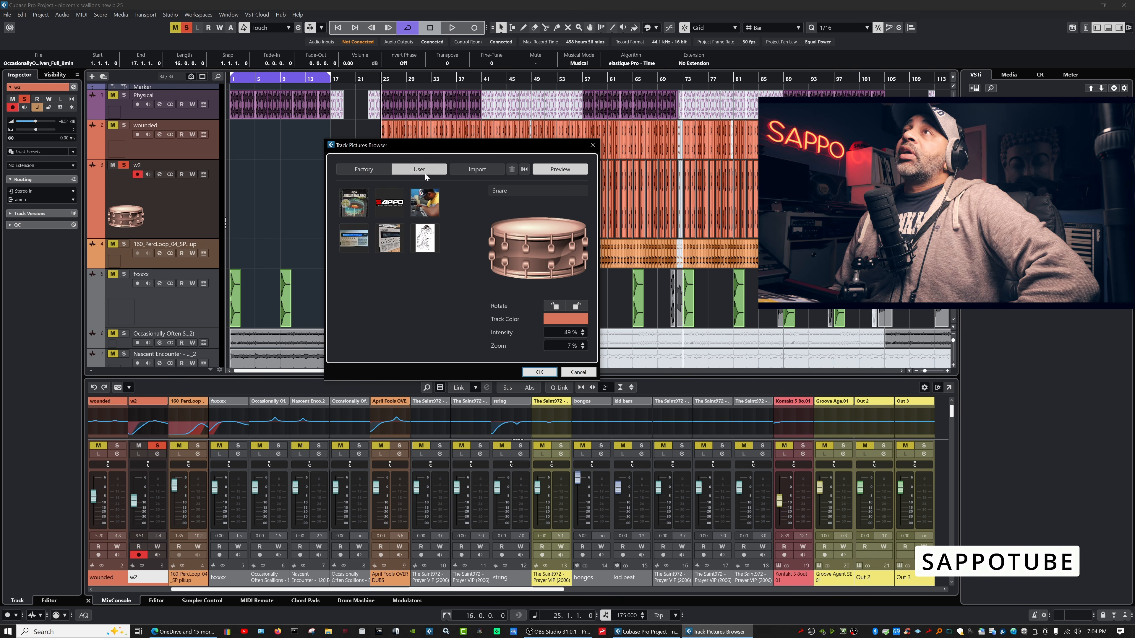
click(358, 168)
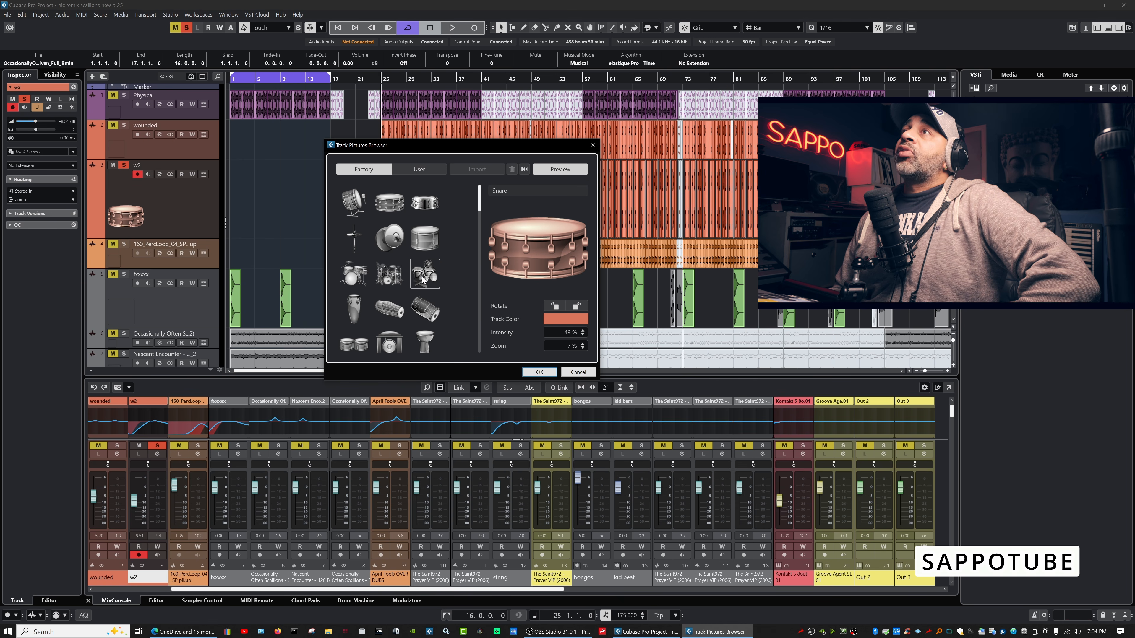
scroll(424, 280, down, 5)
double_click(389, 253)
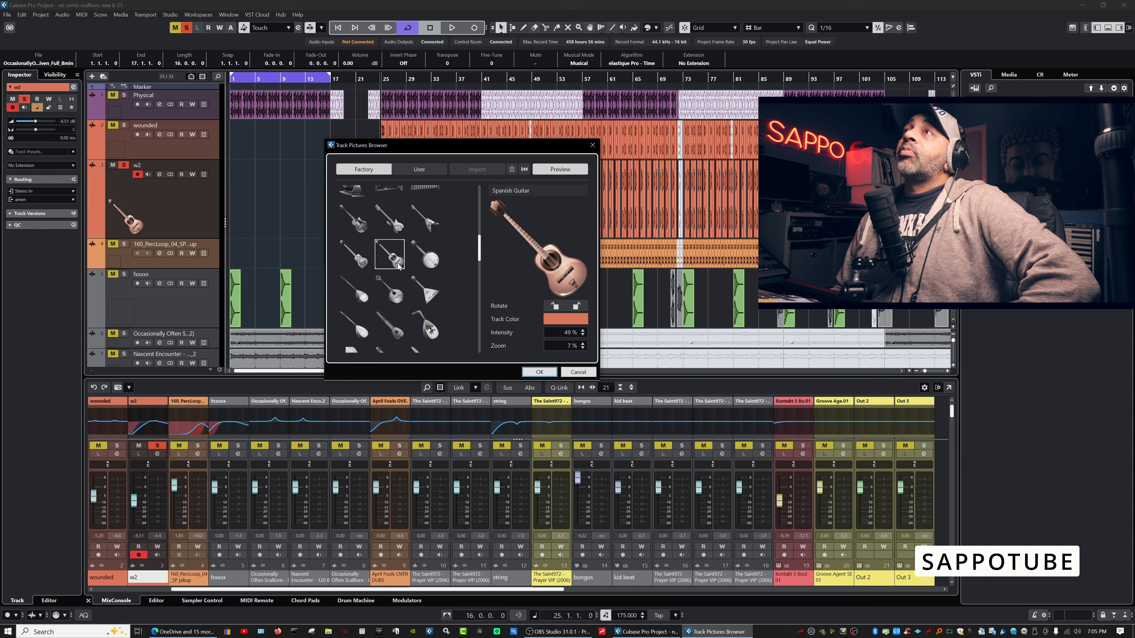
Replace it with the FX picture zoomed to 11%, and bring up the Track Color choices.
double_click(133, 222)
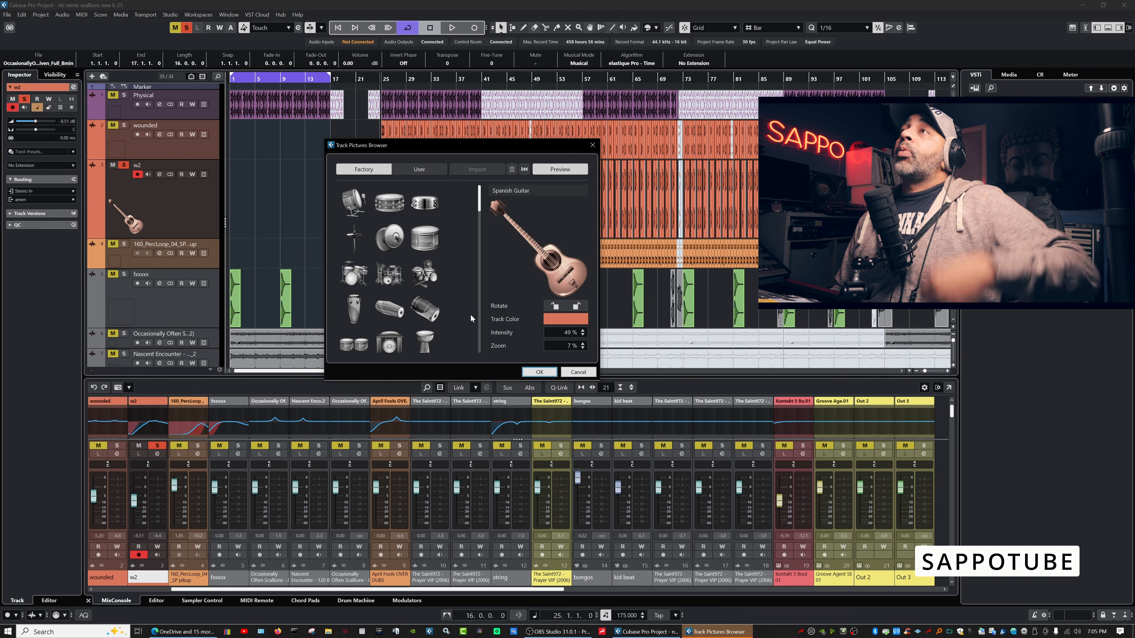
click(559, 170)
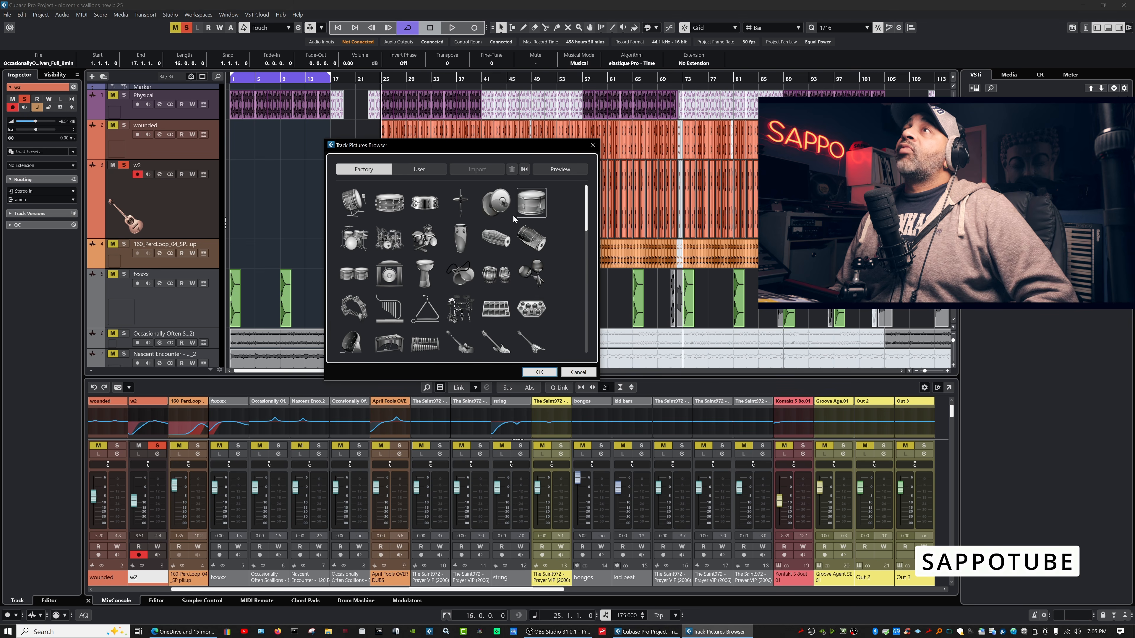
drag(586, 217, 583, 344)
click(522, 330)
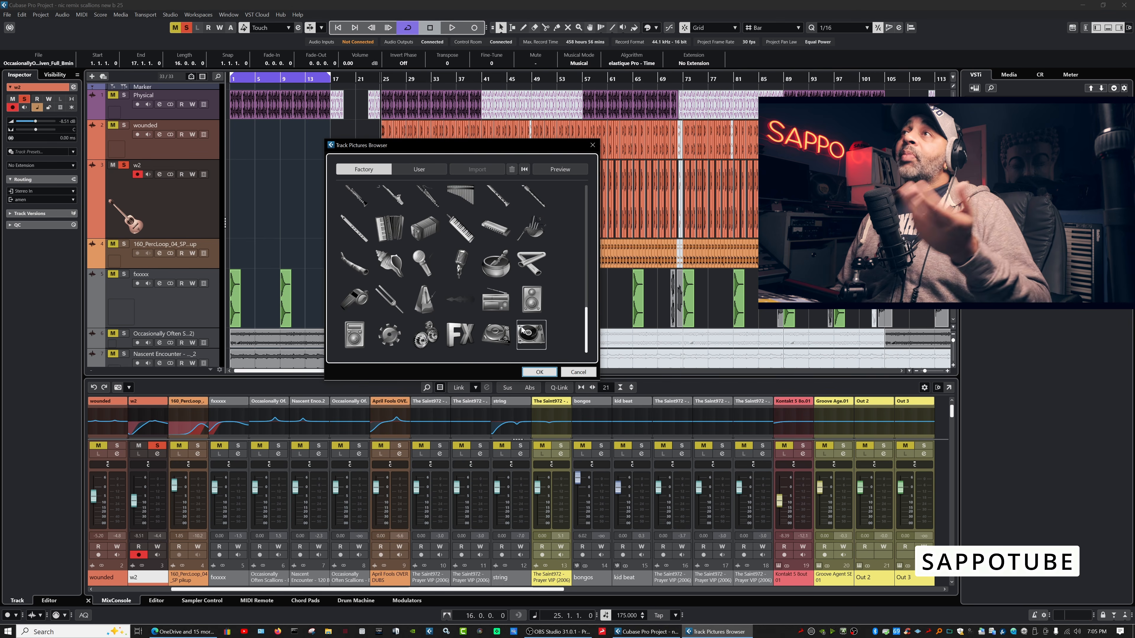
click(459, 336)
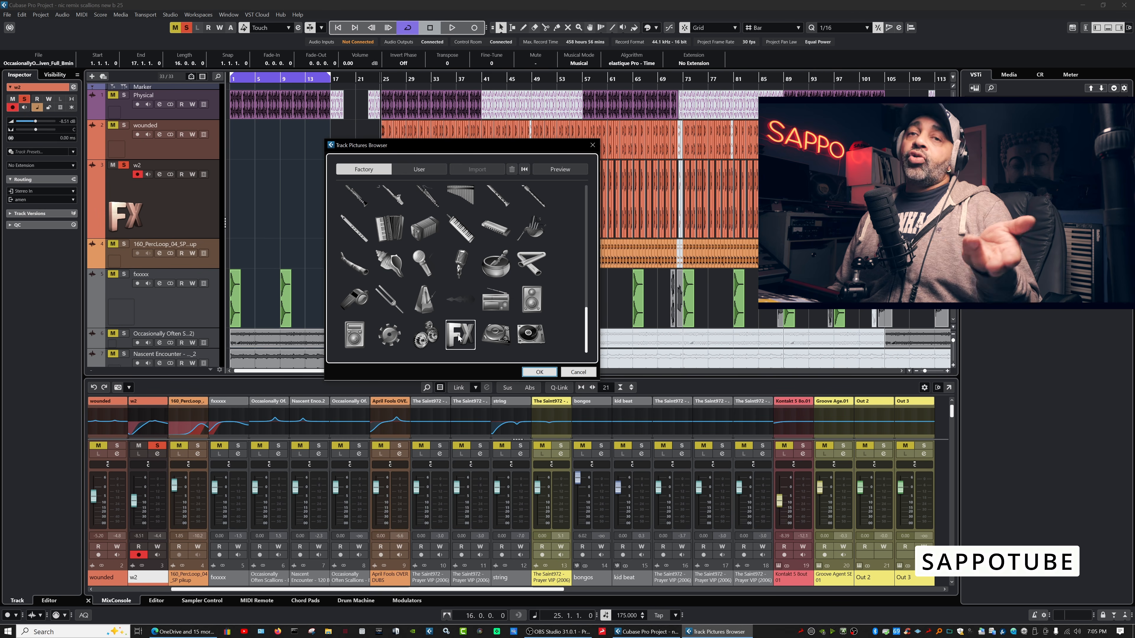
click(560, 169)
mouse_move(567, 346)
mouse_down()
mouse_move(573, 331)
mouse_move(572, 343)
mouse_up()
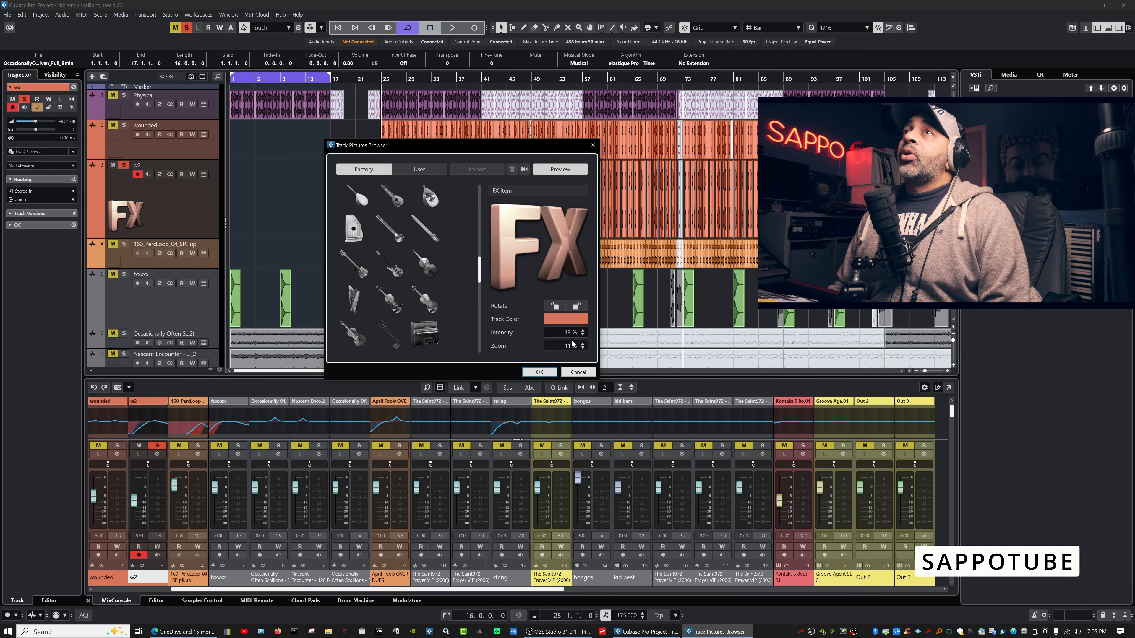
click(563, 318)
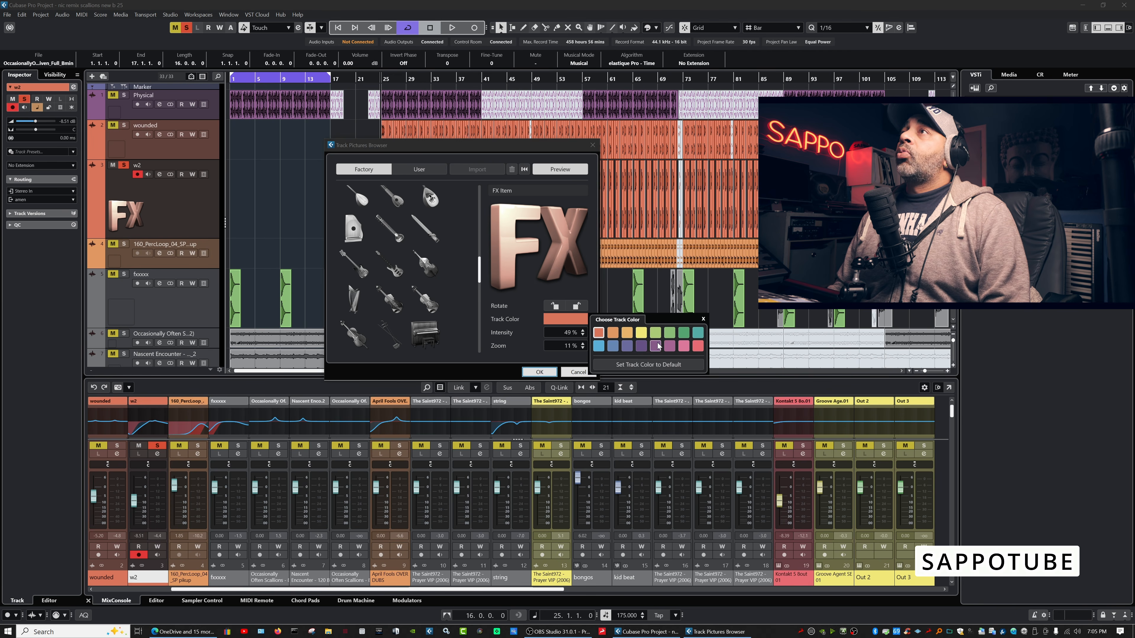
Try a teal colour on track w2 and preview Turntable 2 as its picture.
click(698, 332)
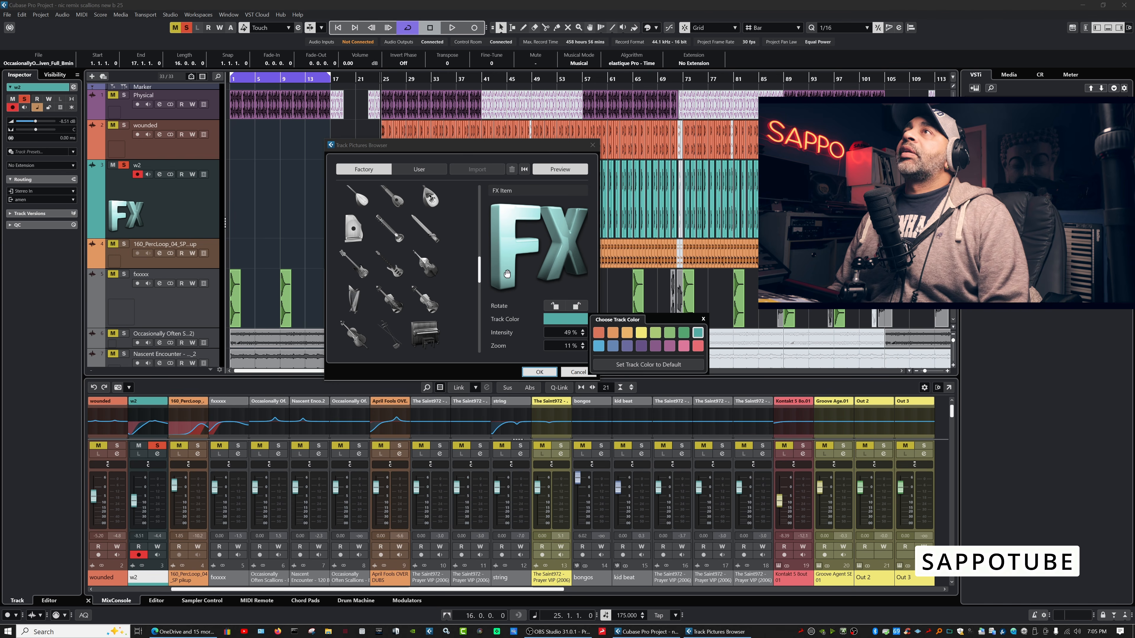
click(561, 170)
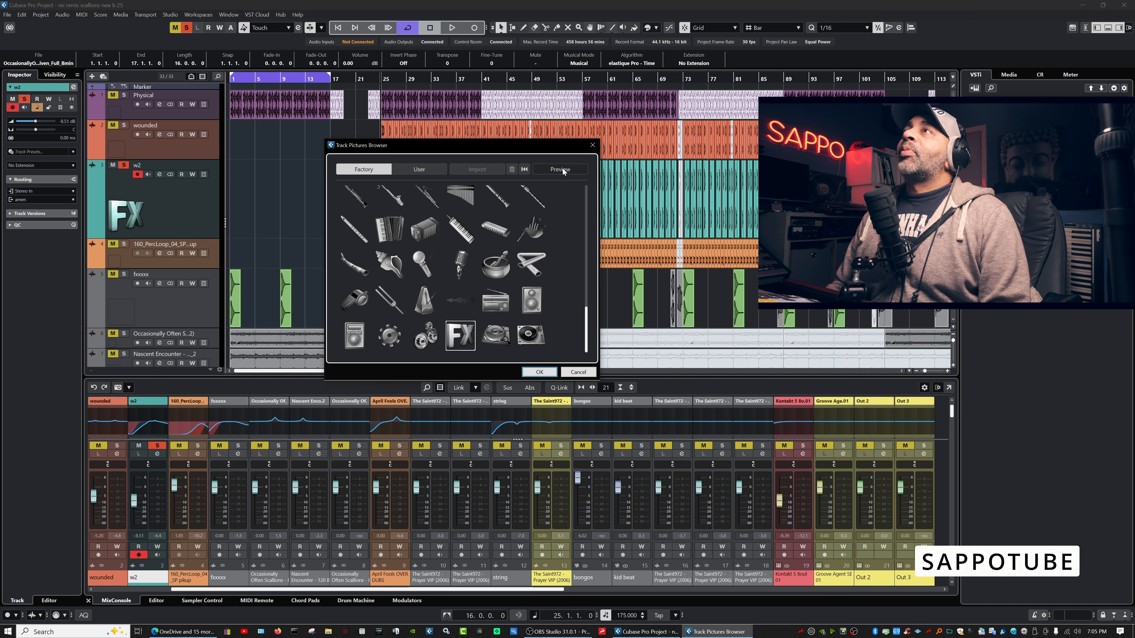
click(530, 334)
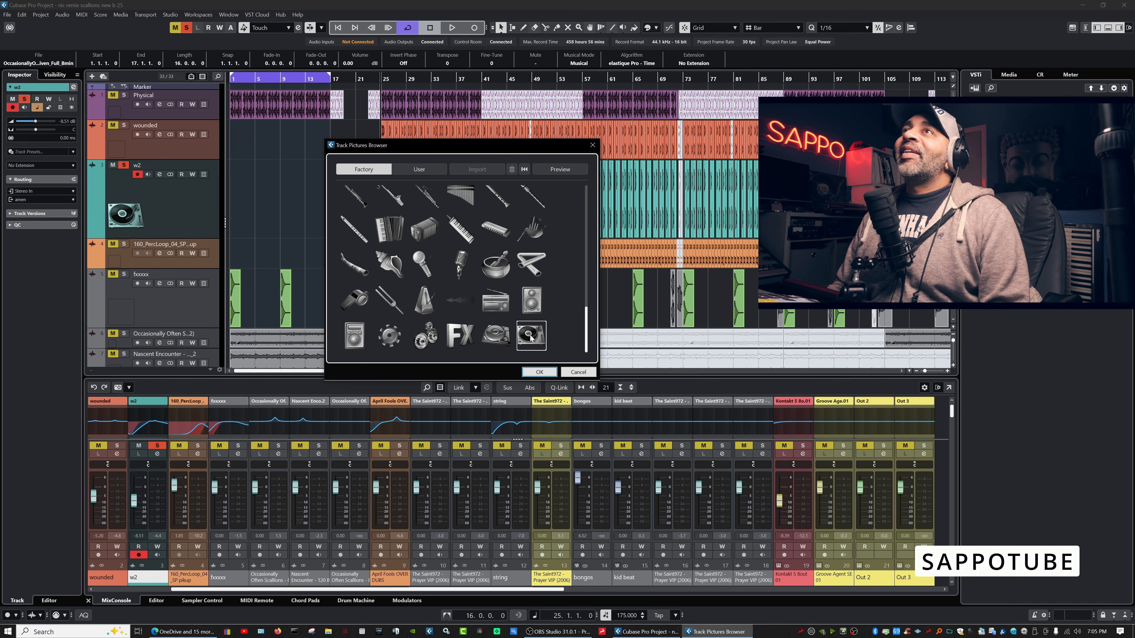
click(561, 169)
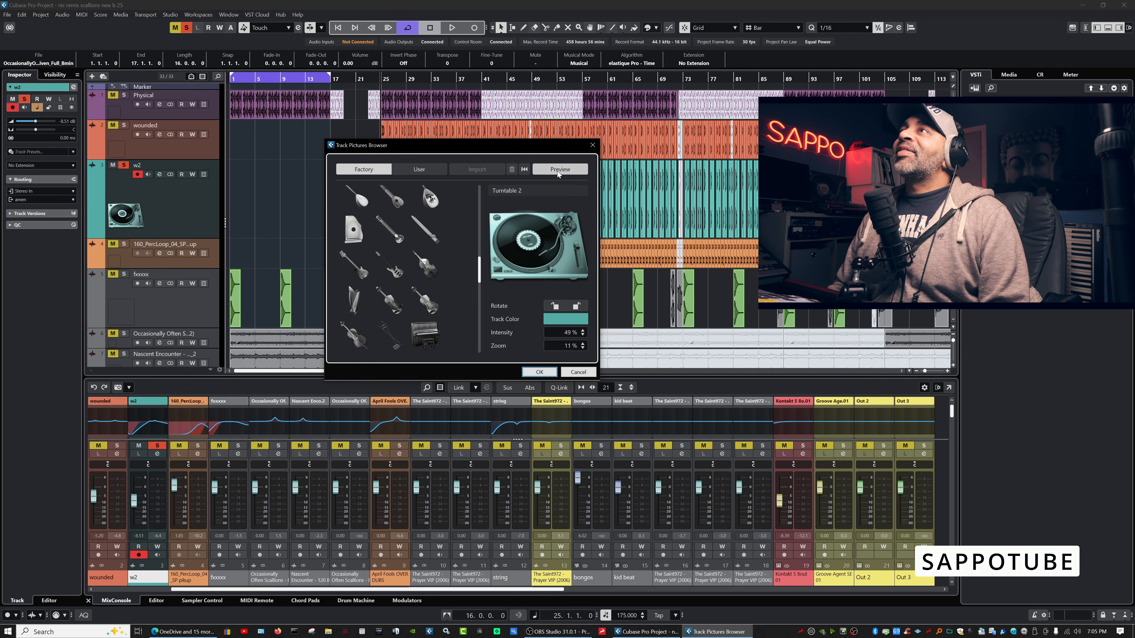
Recolour track w2 through red and light green, settling on light blue.
click(564, 323)
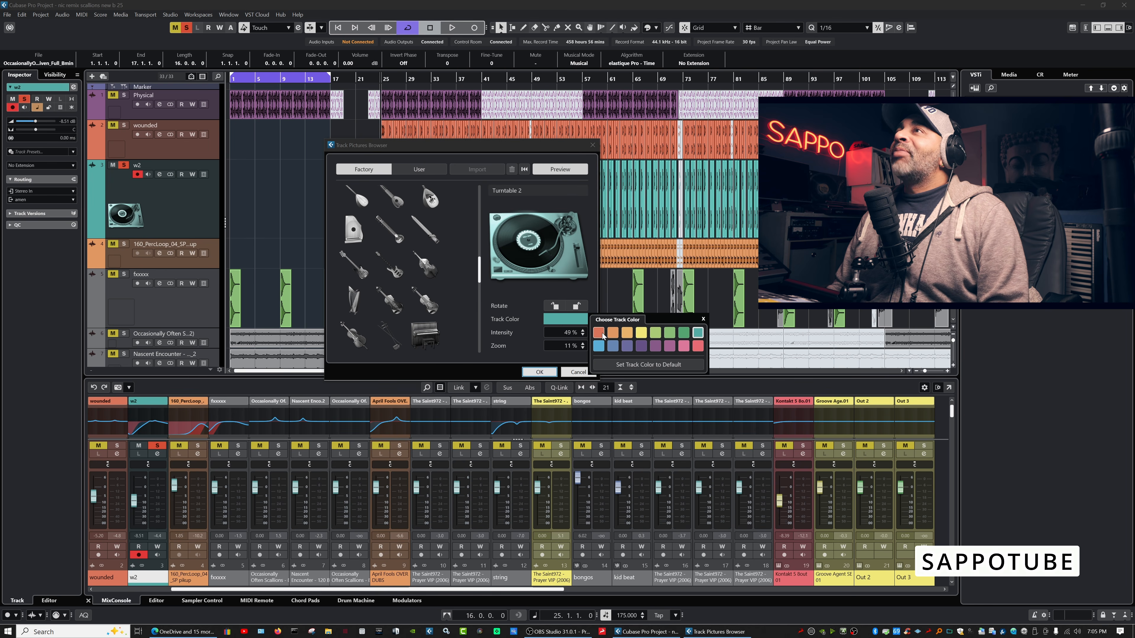
click(697, 346)
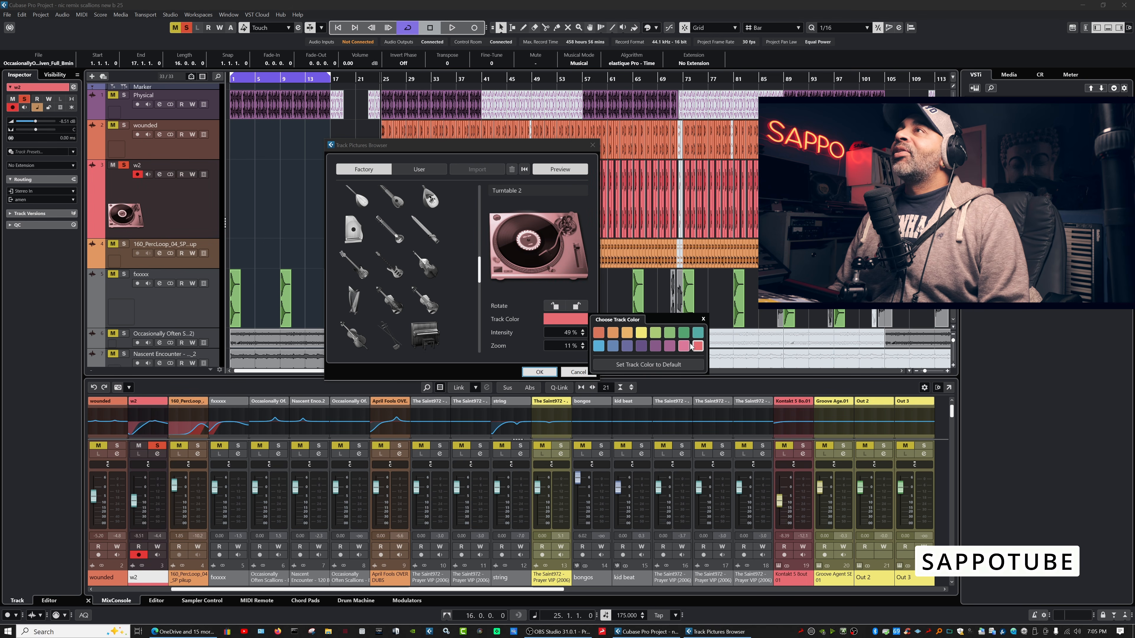
click(655, 332)
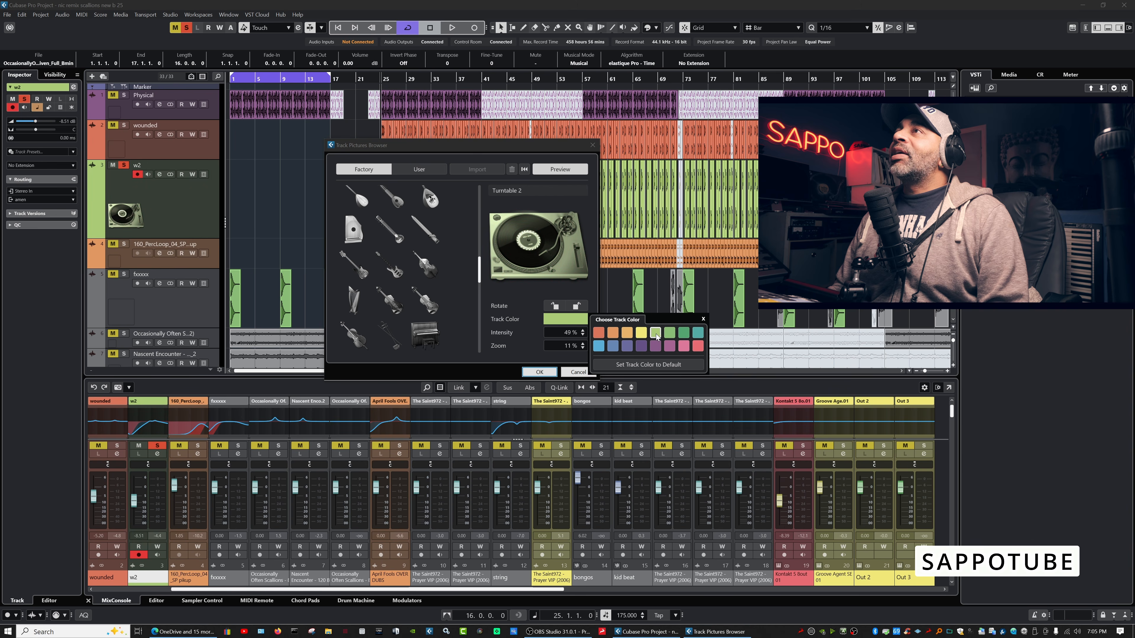
click(598, 346)
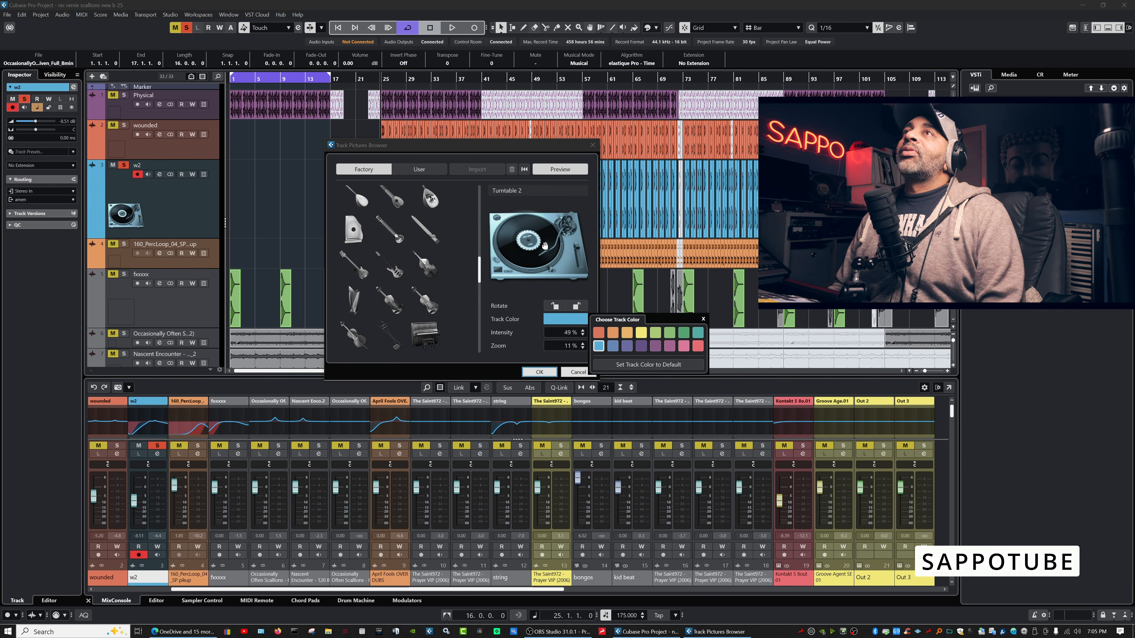
Cancel the Track Pictures Browser, discarding the turntable picture.
click(551, 209)
scroll(571, 332, up, 20)
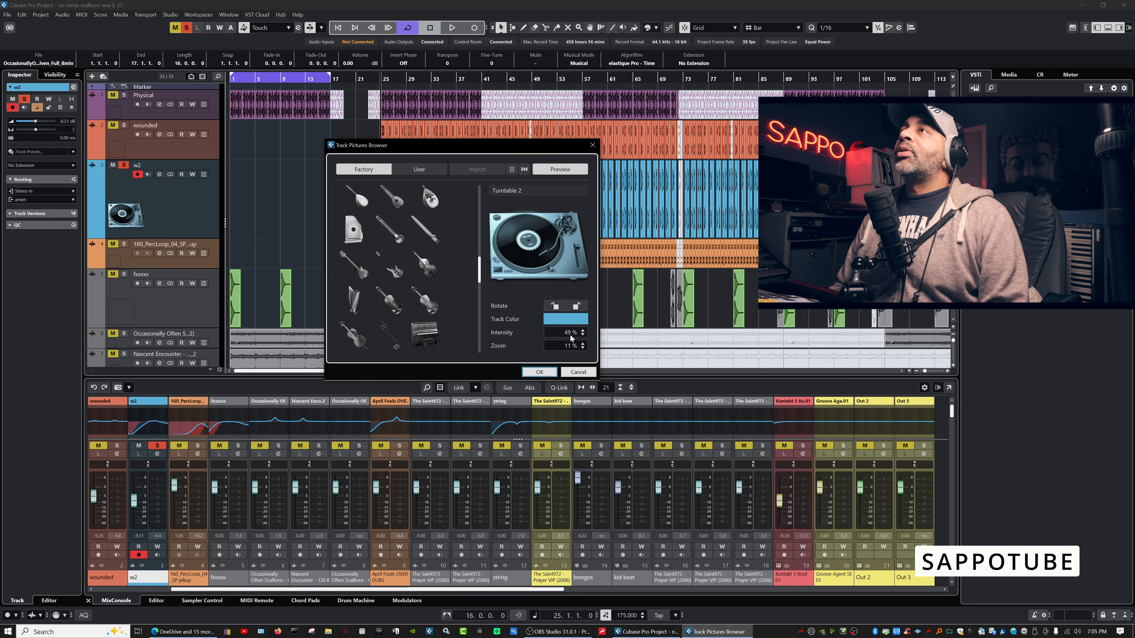
scroll(571, 333, down, 20)
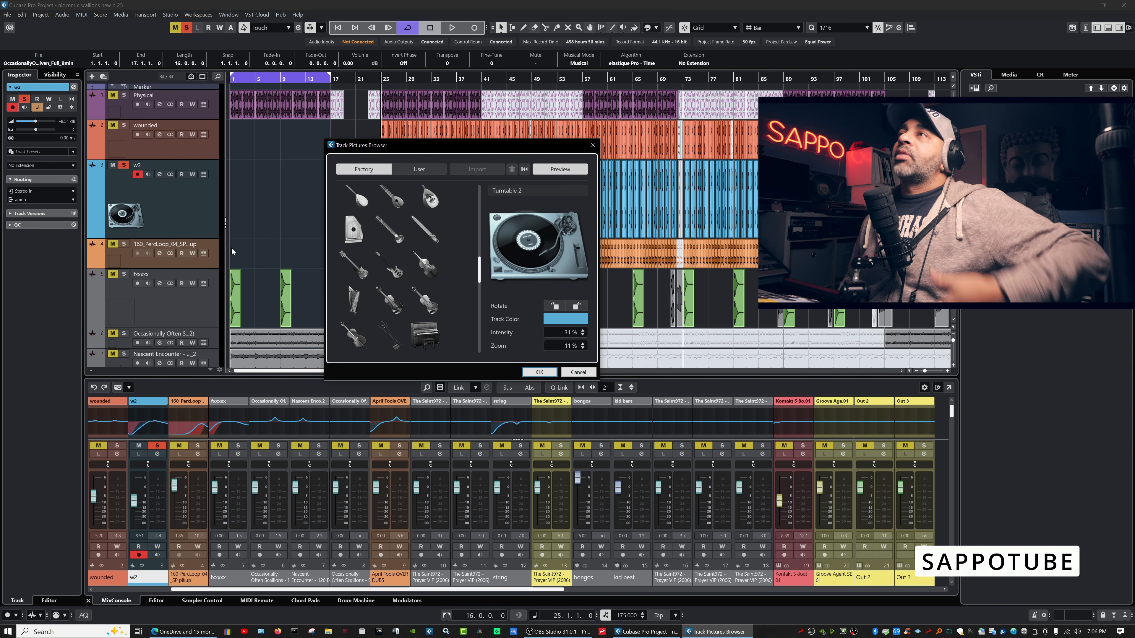
click(578, 372)
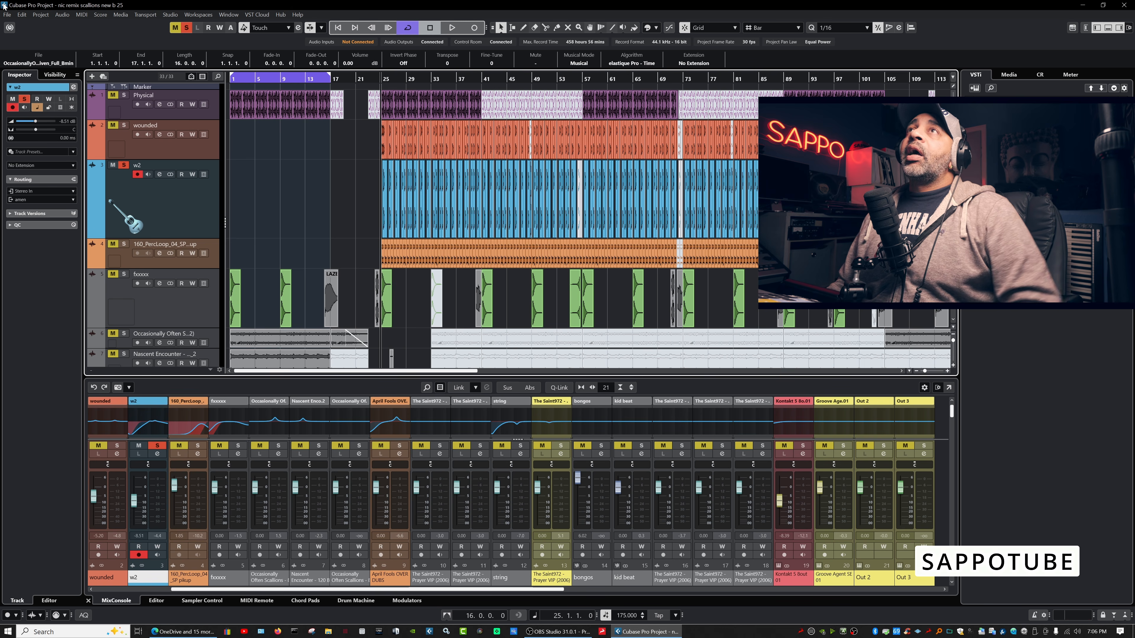
Open Edit > Key Commands and search the command list for 'mixer'.
click(21, 15)
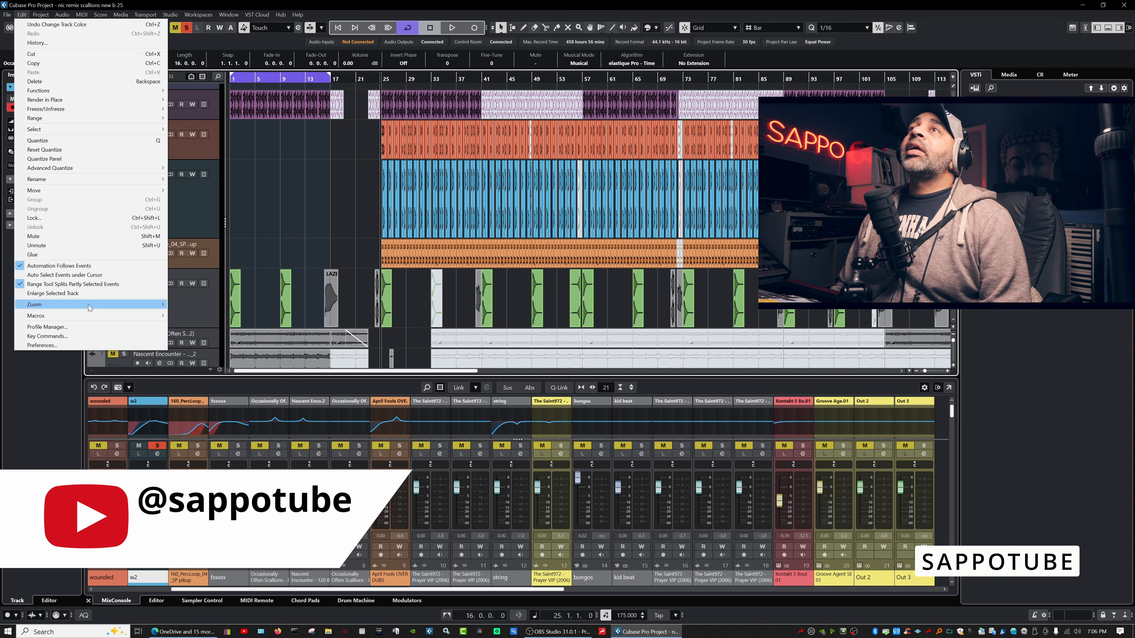
click(87, 337)
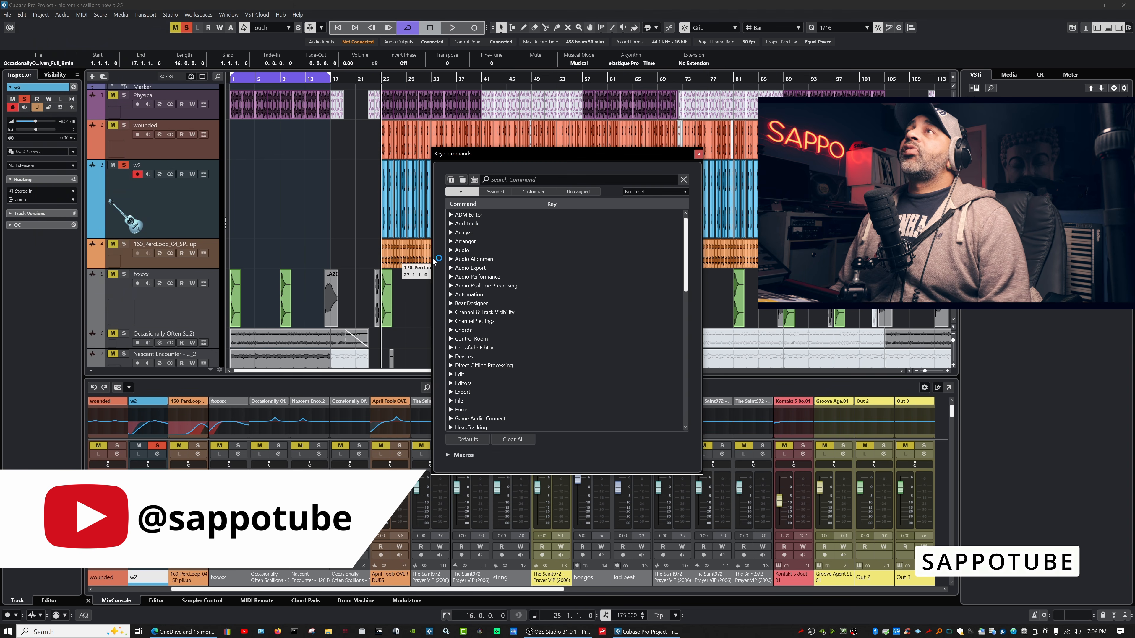
click(529, 182)
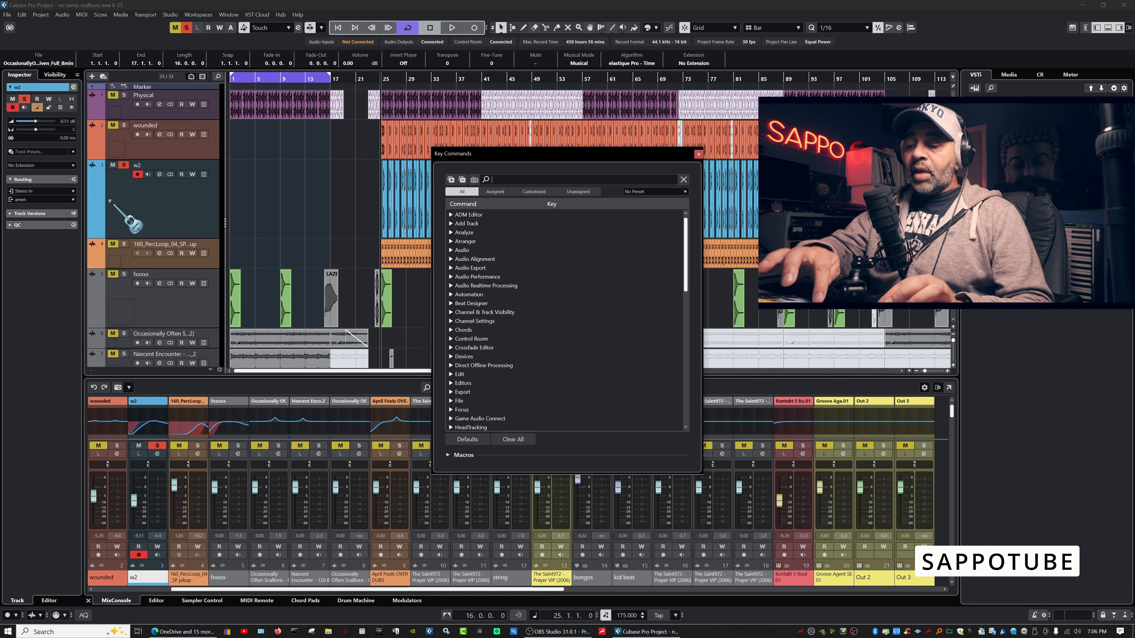
text(mixer)
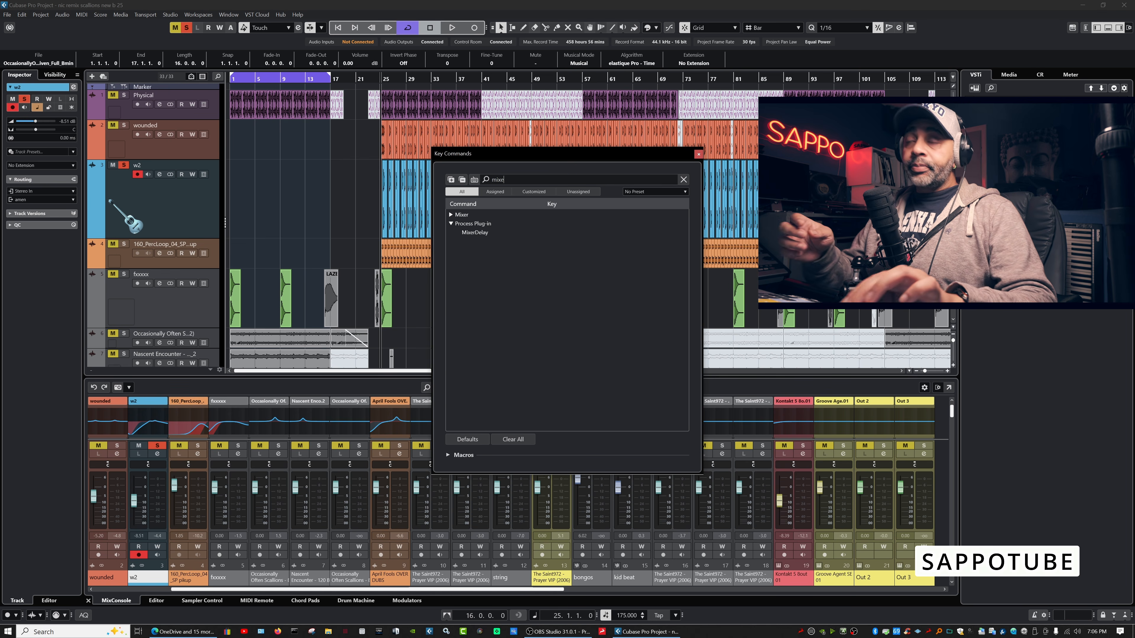
Expand the Mixer folder, select Bypass: Channel Strip, and show only assigned commands.
click(450, 215)
scroll(498, 273, down, 10)
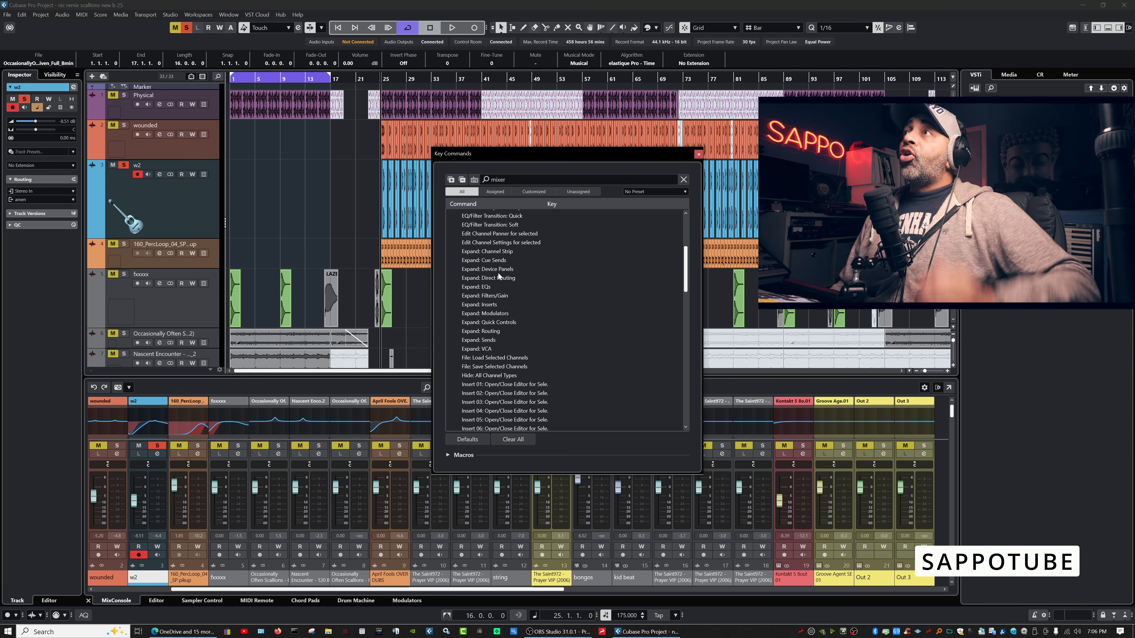
scroll(498, 272, down, 12)
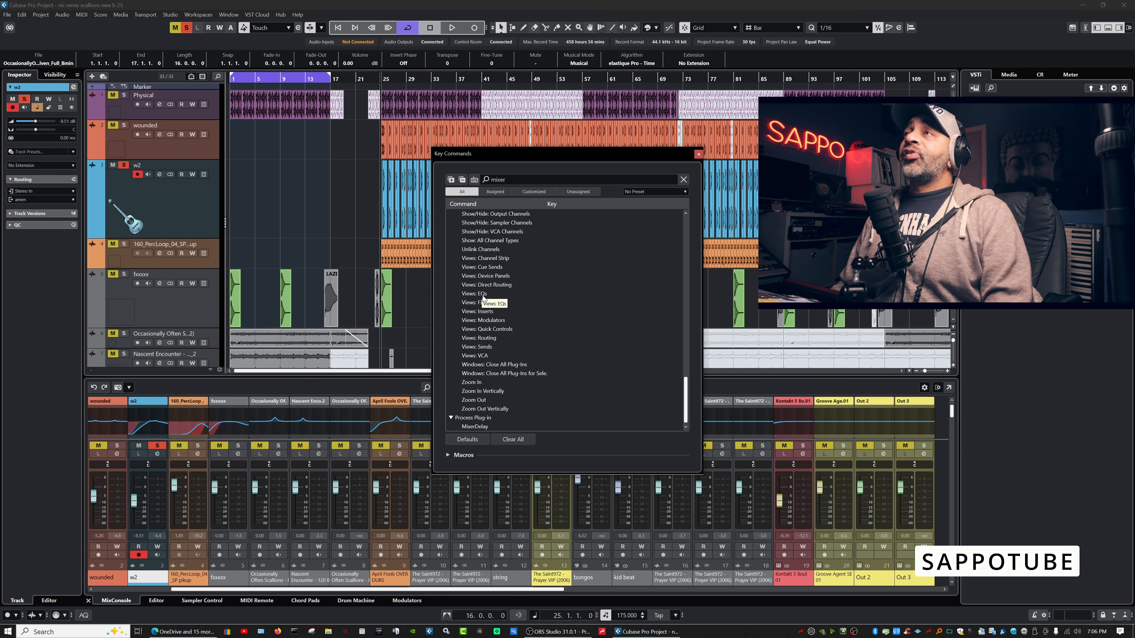
scroll(482, 295, up, 20)
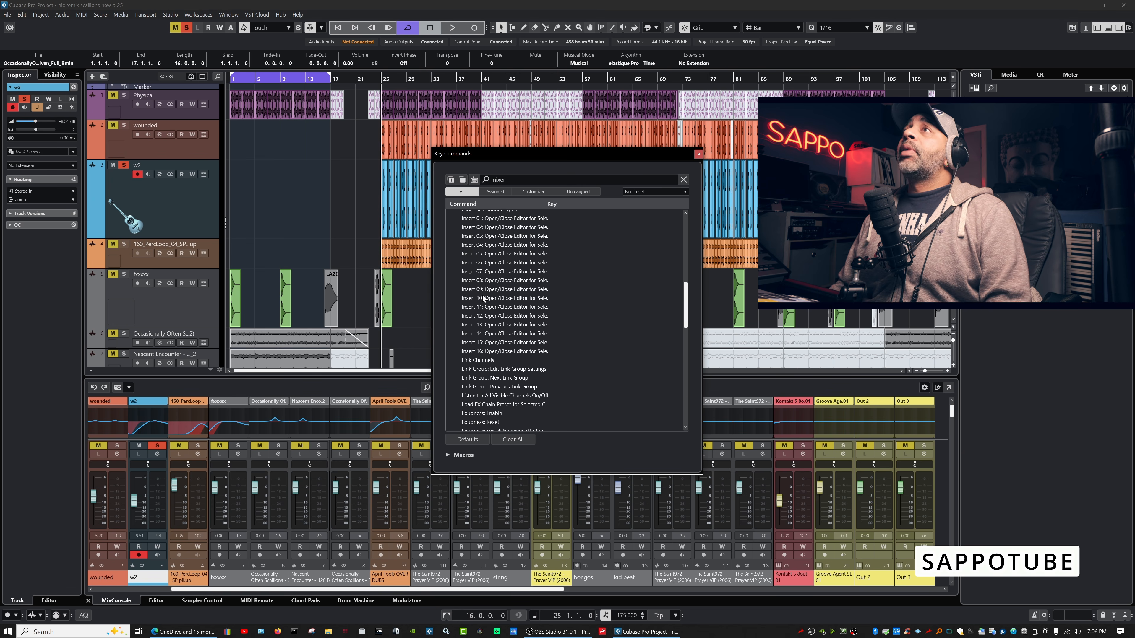
scroll(482, 295, up, 5)
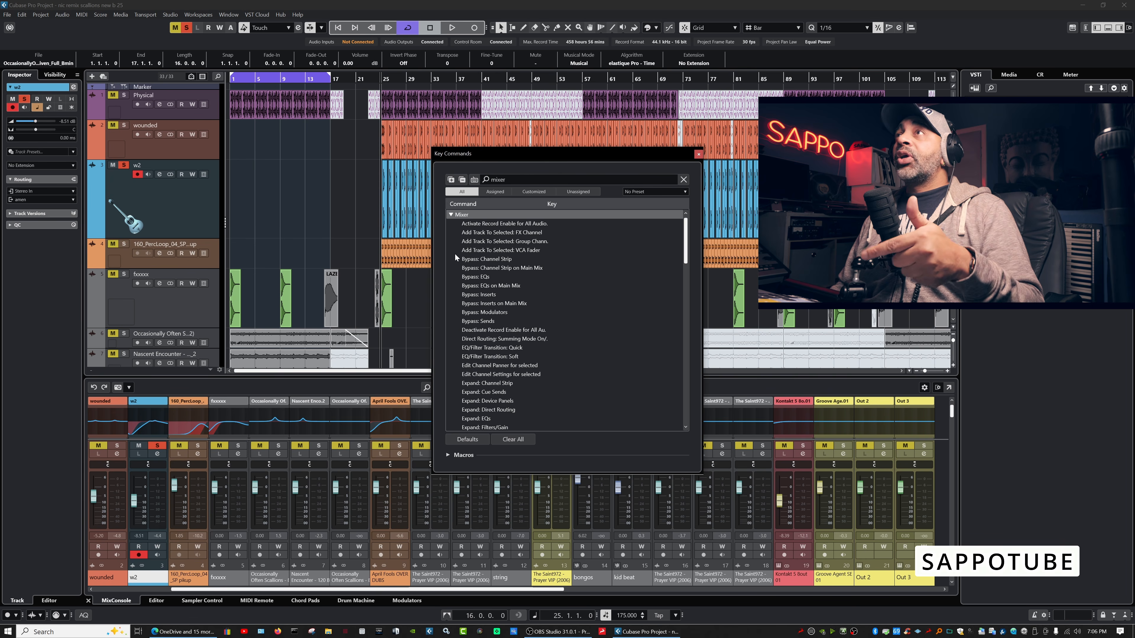
click(492, 259)
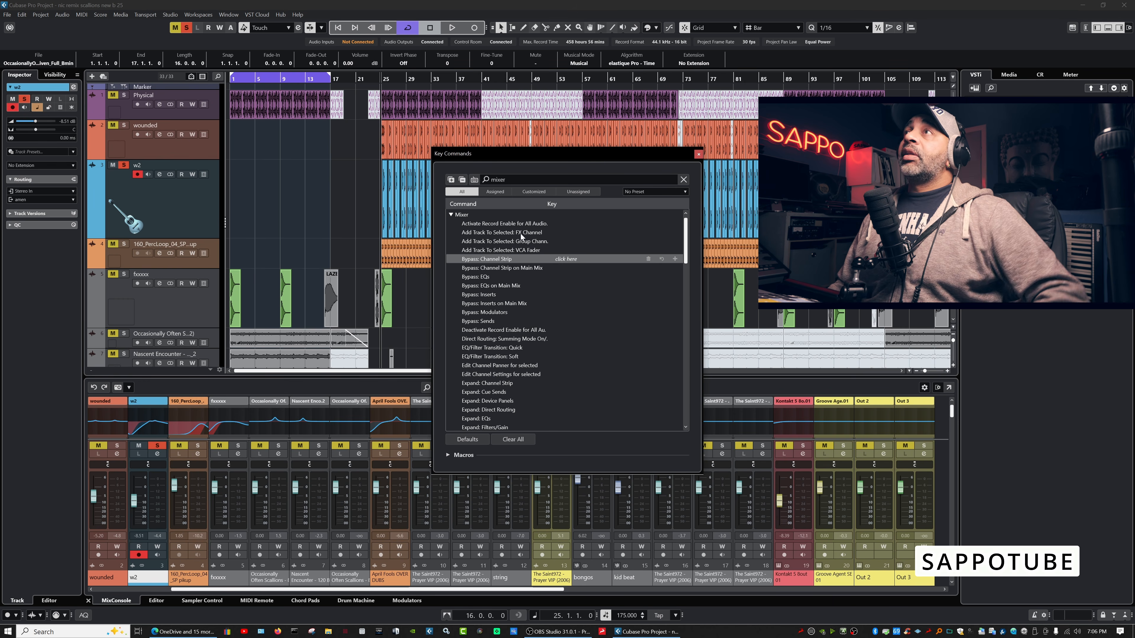
click(501, 191)
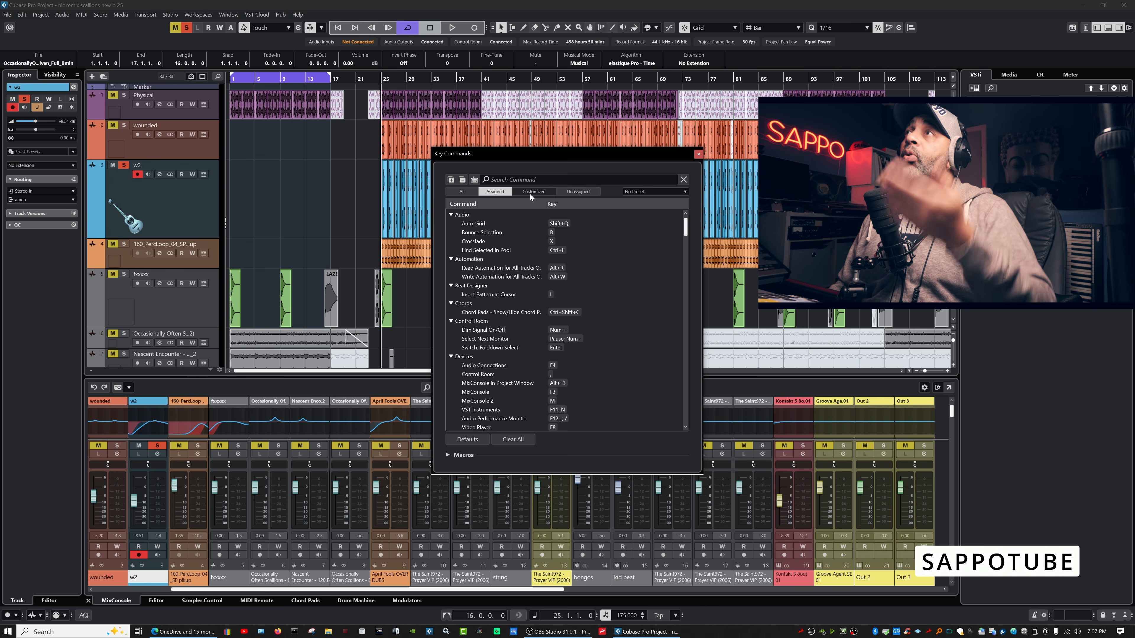
Filter Key Commands to customized shortcuts, dismiss the preset list, and close the dialog.
click(531, 193)
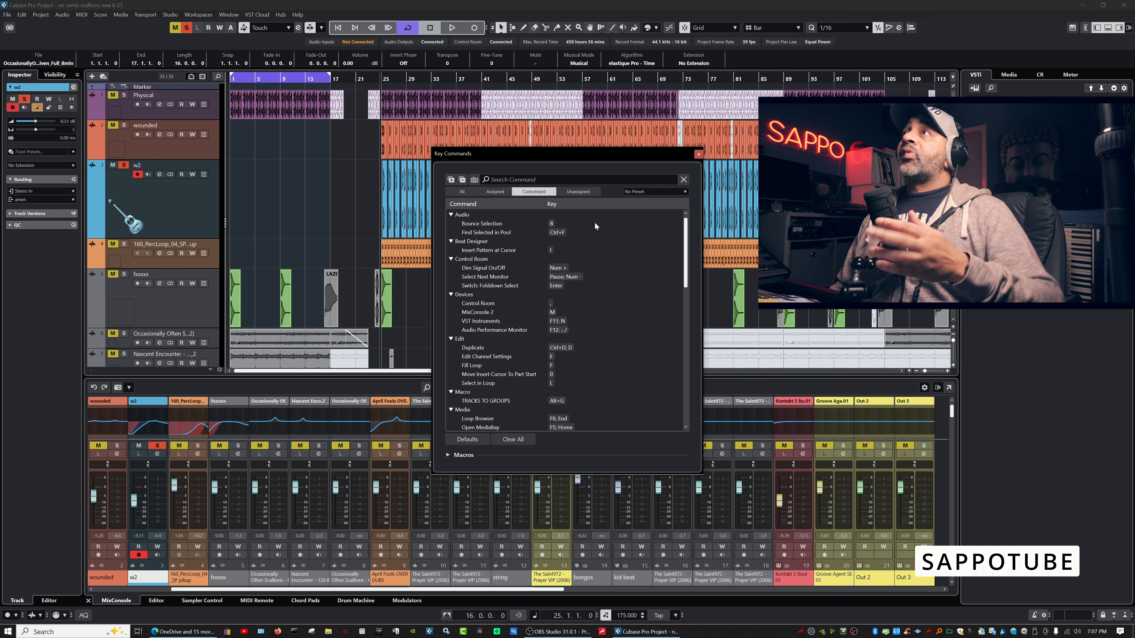
click(685, 192)
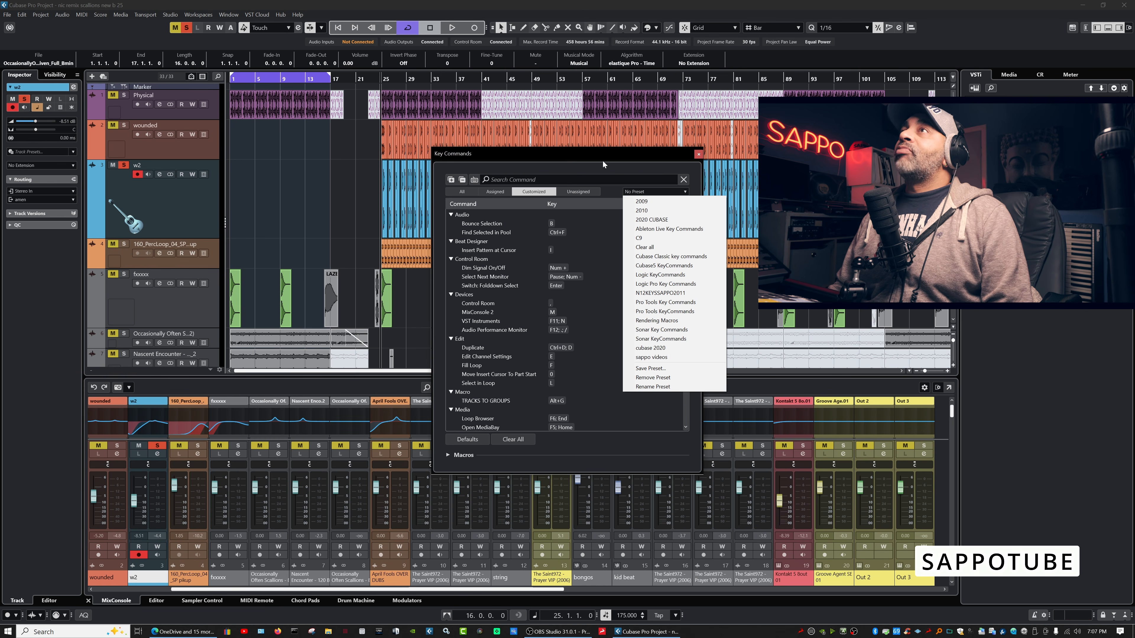
key(Escape)
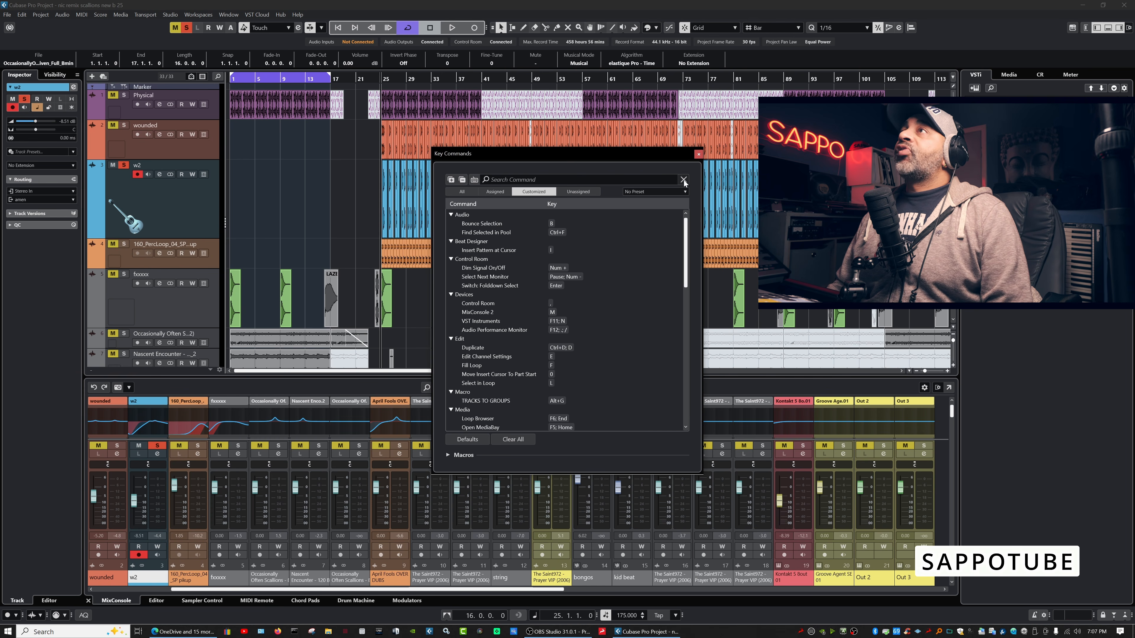
click(698, 154)
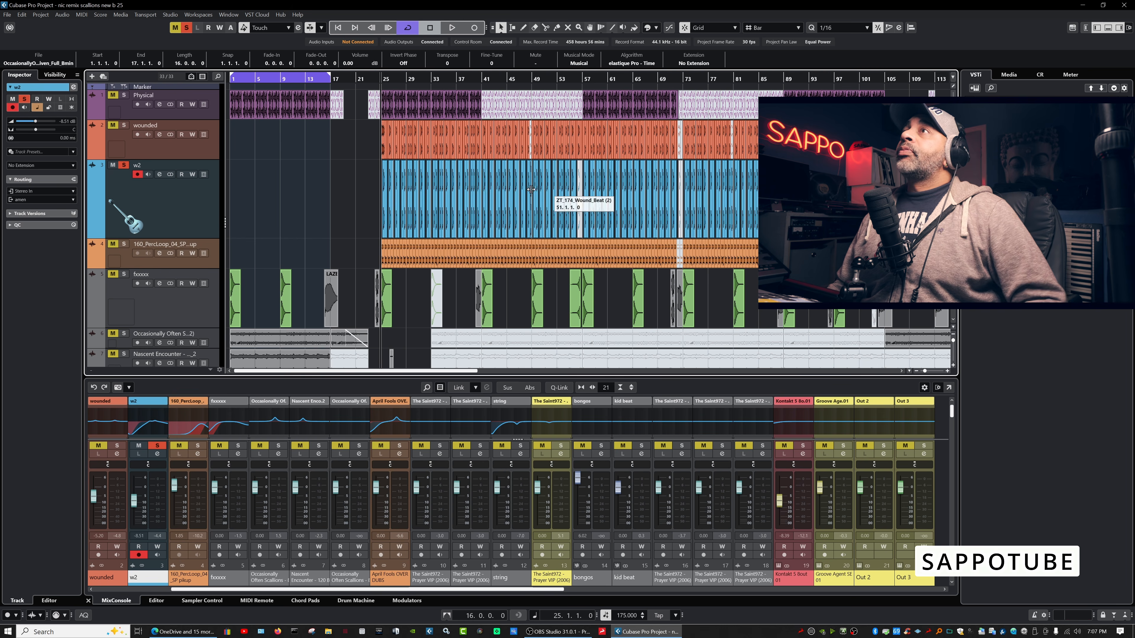
Reopen Edit > Key Commands and load the Pro Tools Key Commands preset.
click(22, 15)
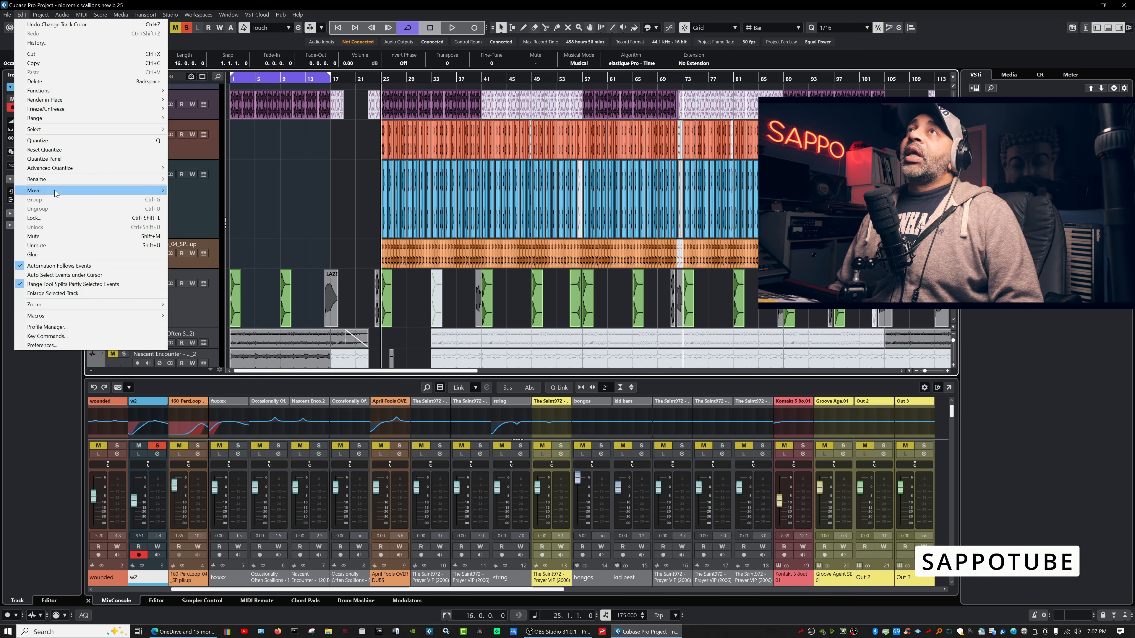
click(84, 337)
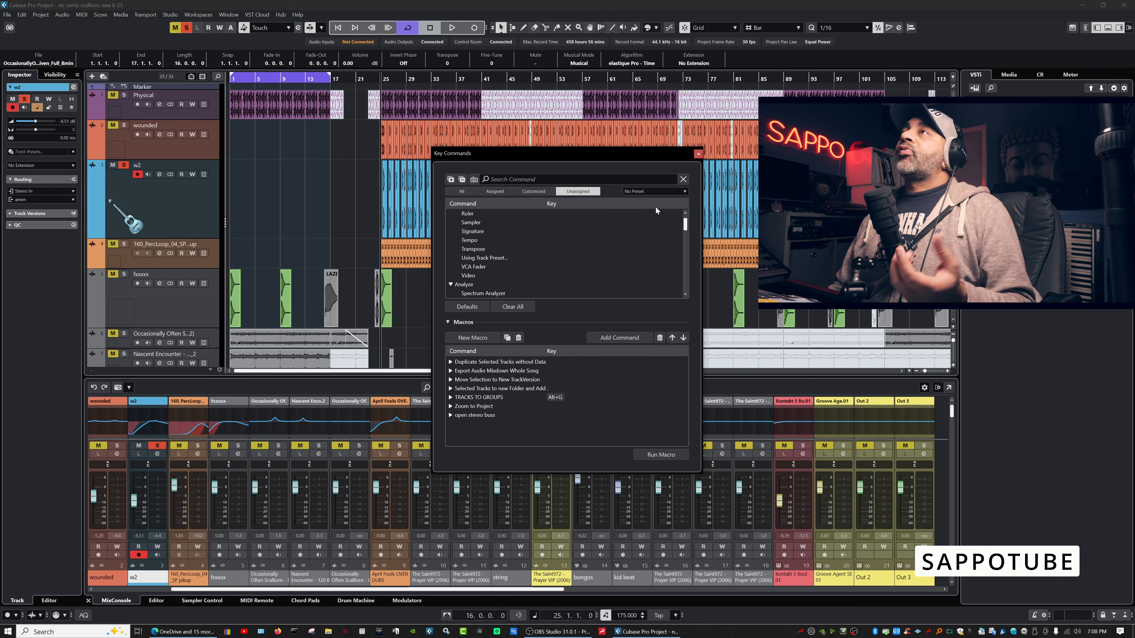
click(684, 192)
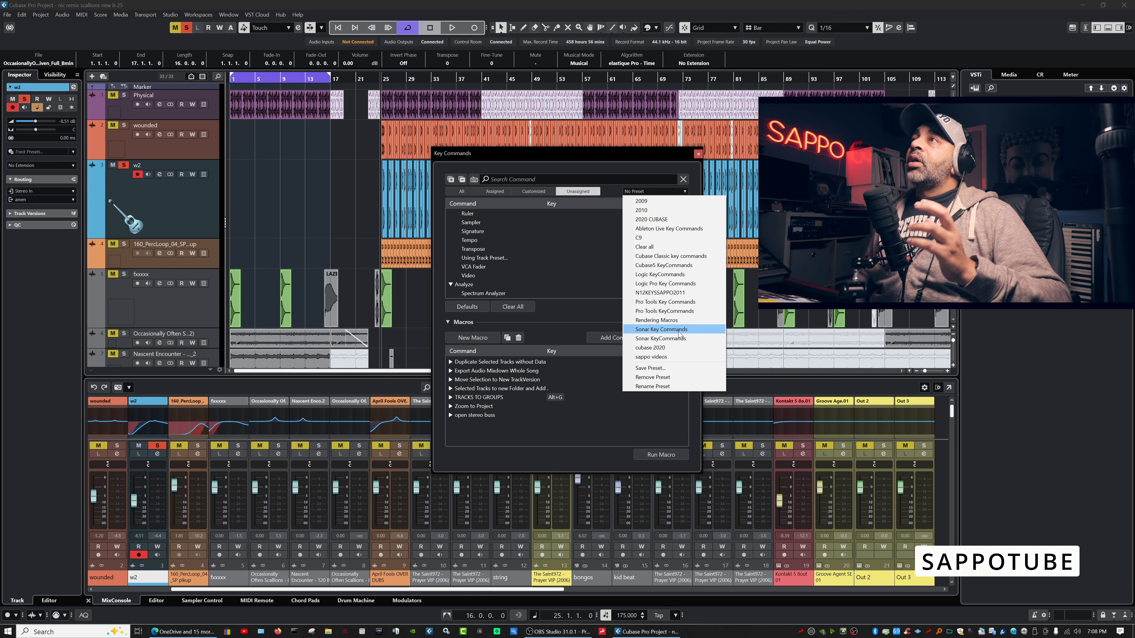
click(676, 303)
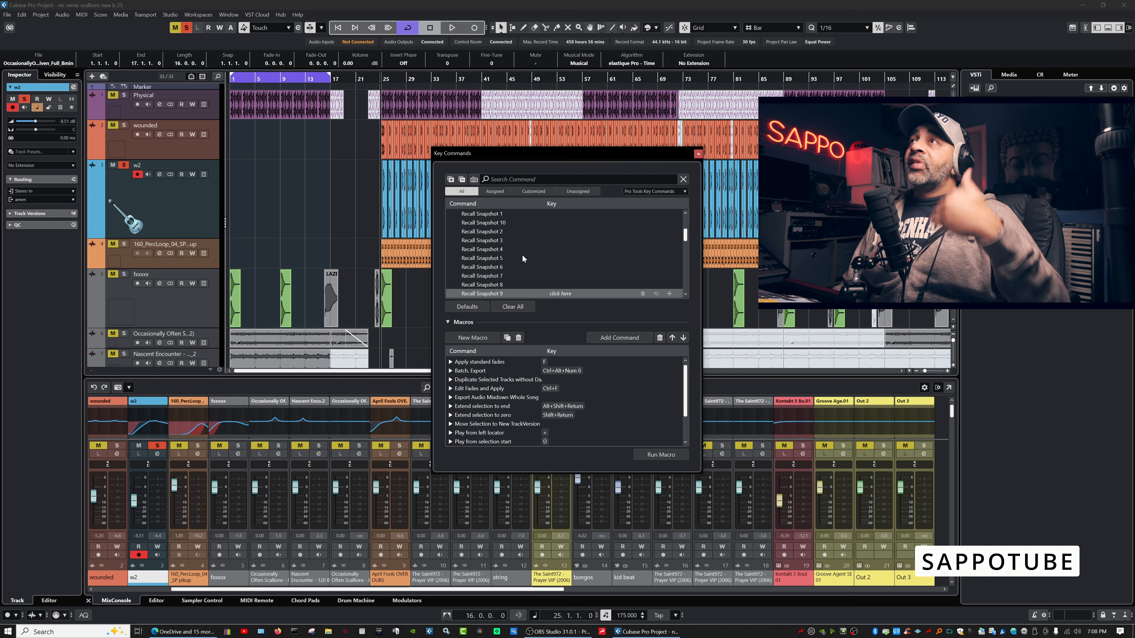
Scroll through the Pro Tools command list and reopen the preset dropdown.
drag(685, 241, 685, 277)
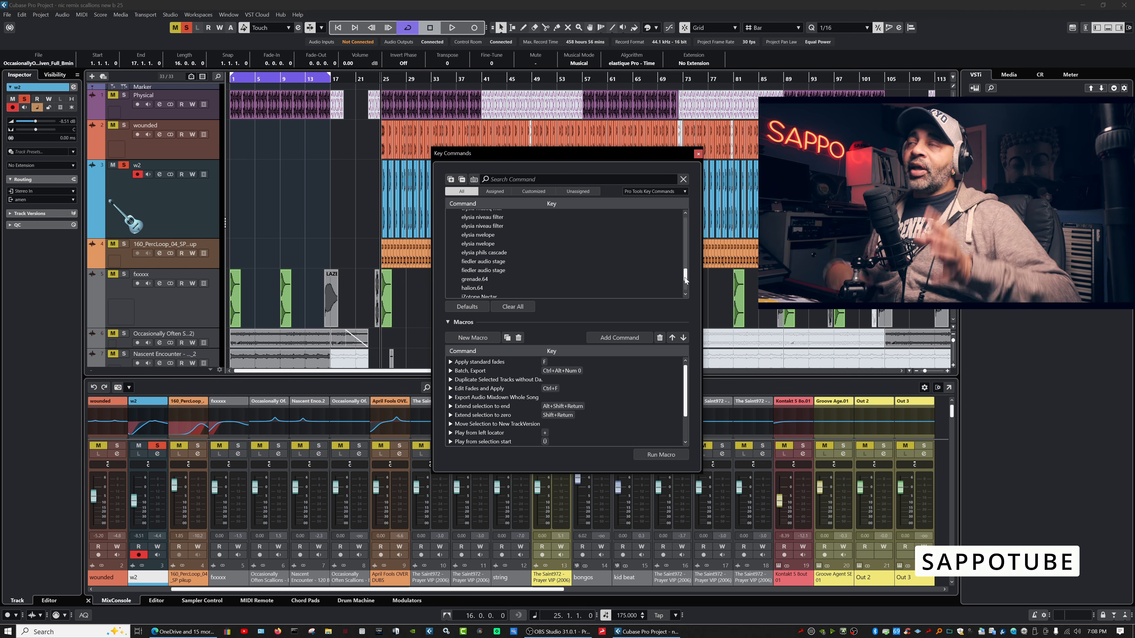
click(684, 191)
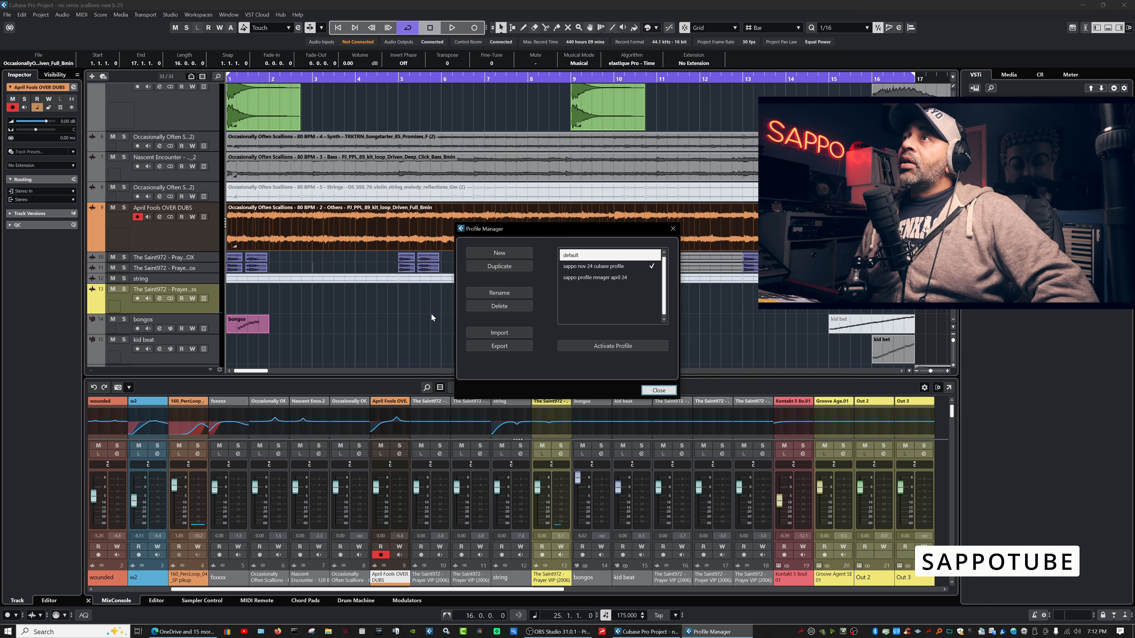
Start a profile import, cancel the file dialog, and close the Profile Manager.
click(487, 333)
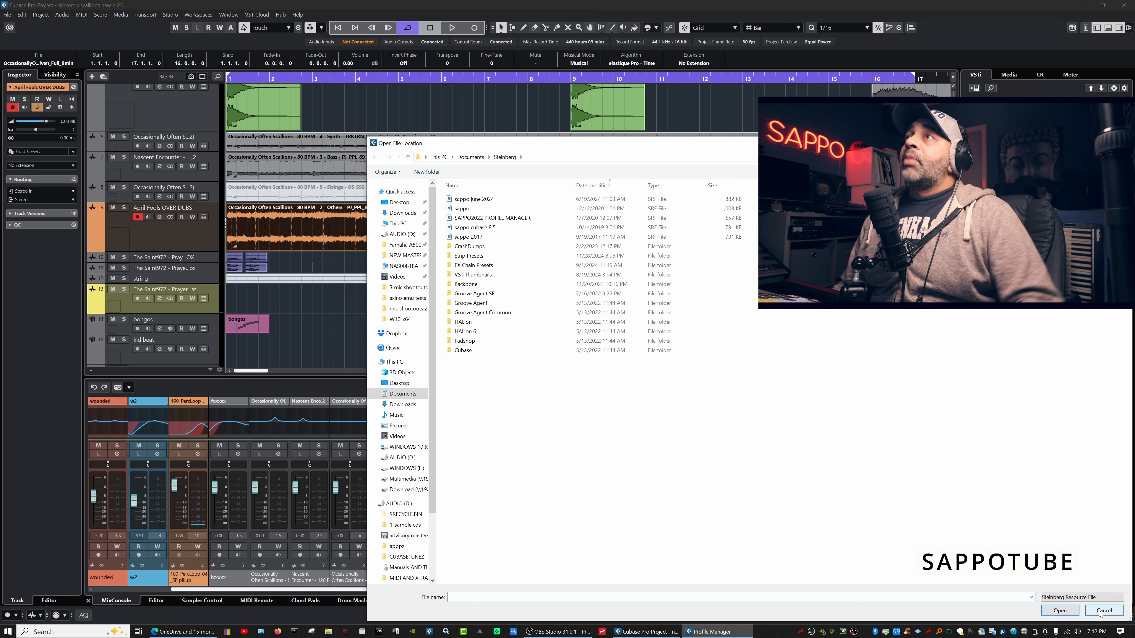
click(1101, 611)
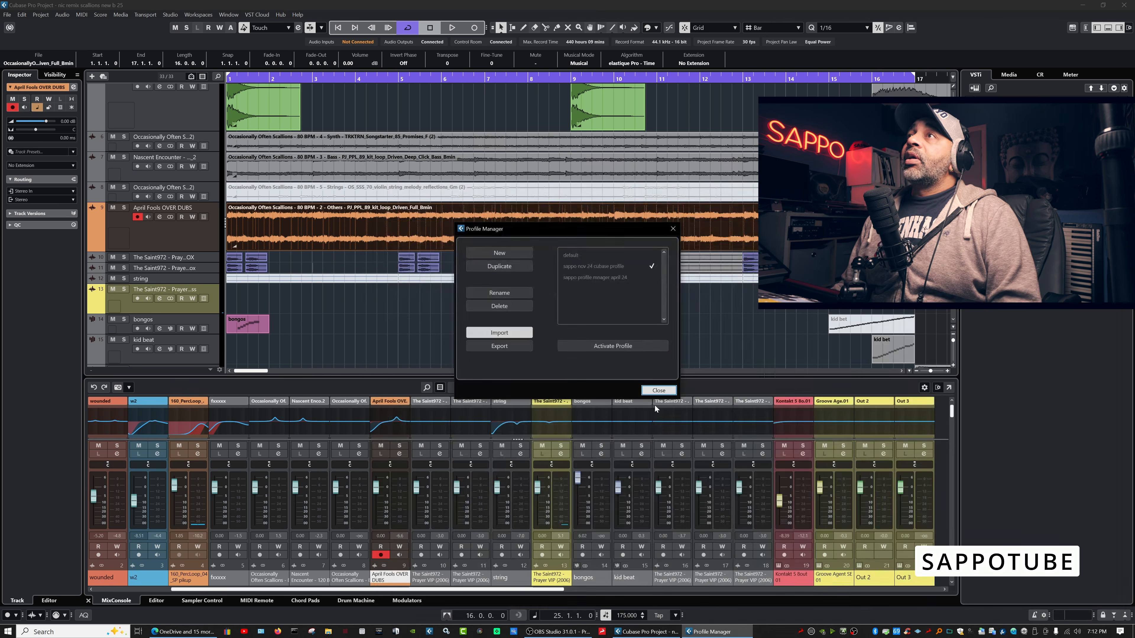
click(511, 311)
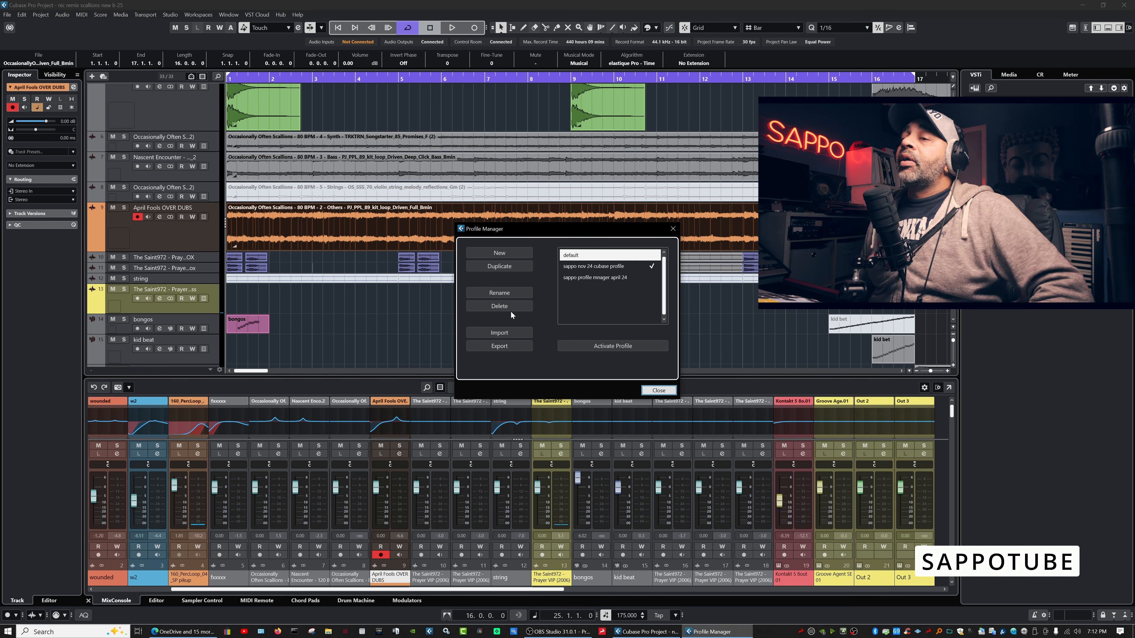
click(658, 390)
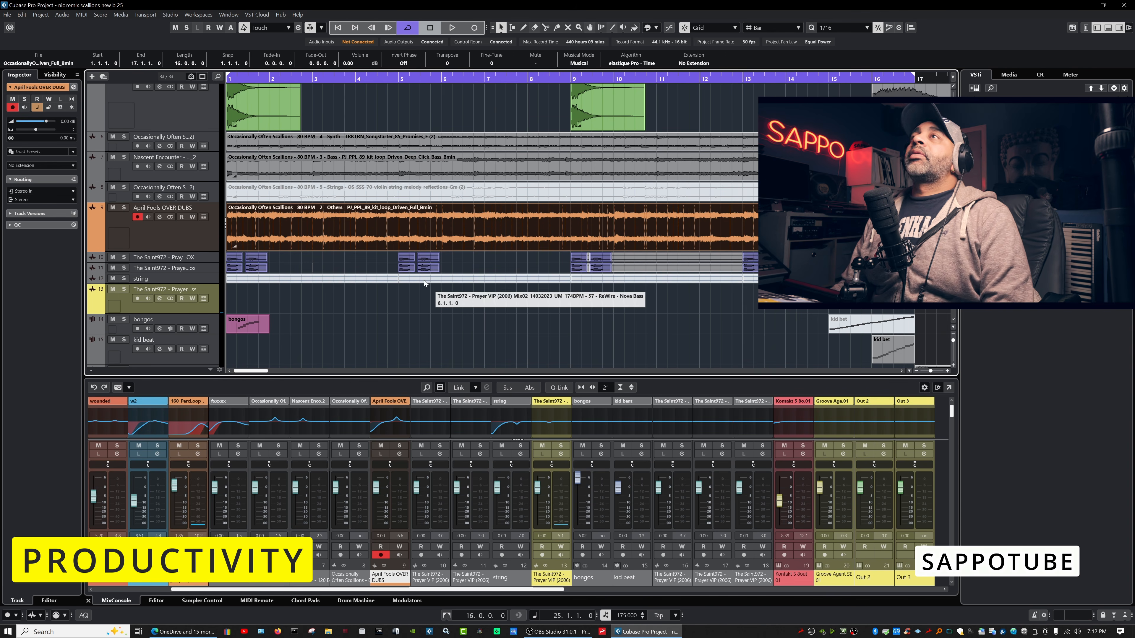
Use File > Import > Tracks from Project to open 'bigga headz remix v2 new'.
click(11, 18)
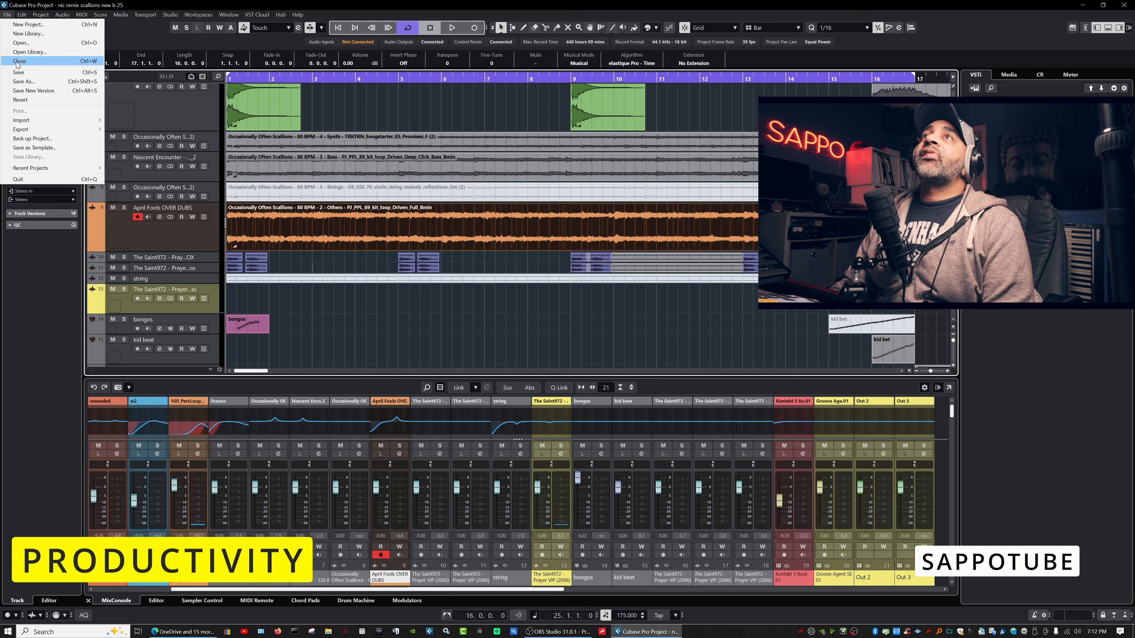
mouse_move(66, 127)
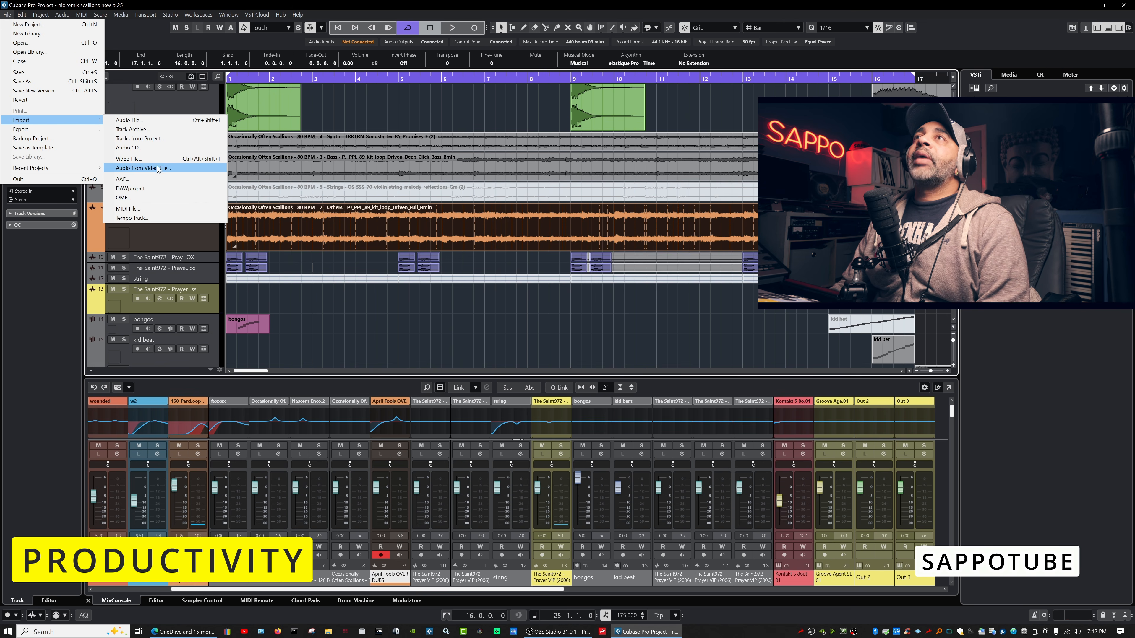
click(150, 139)
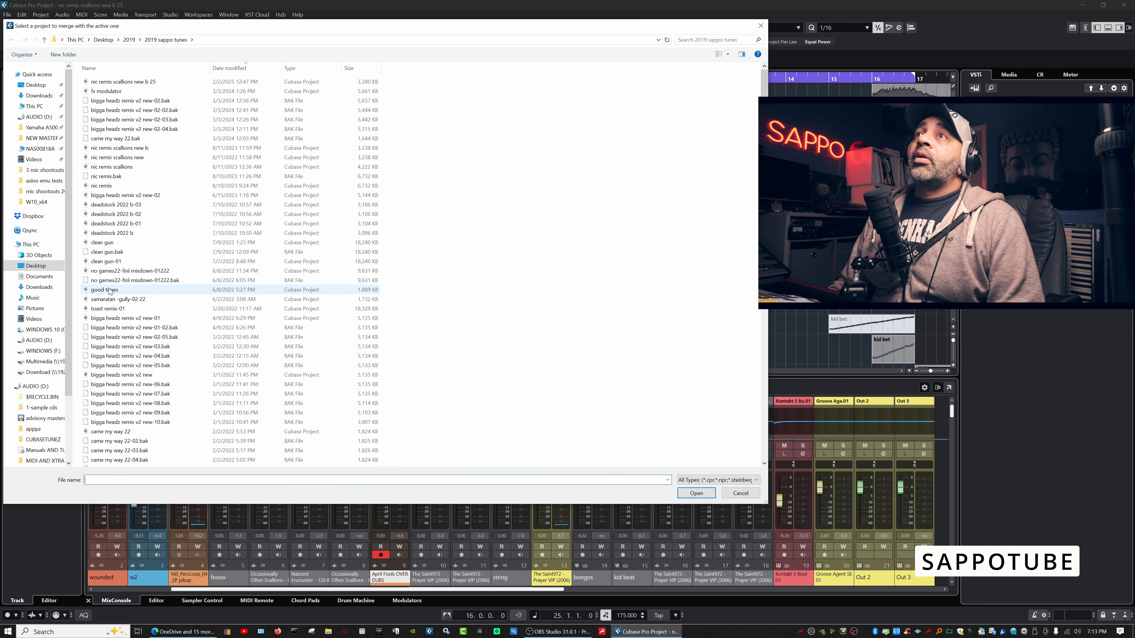
click(225, 376)
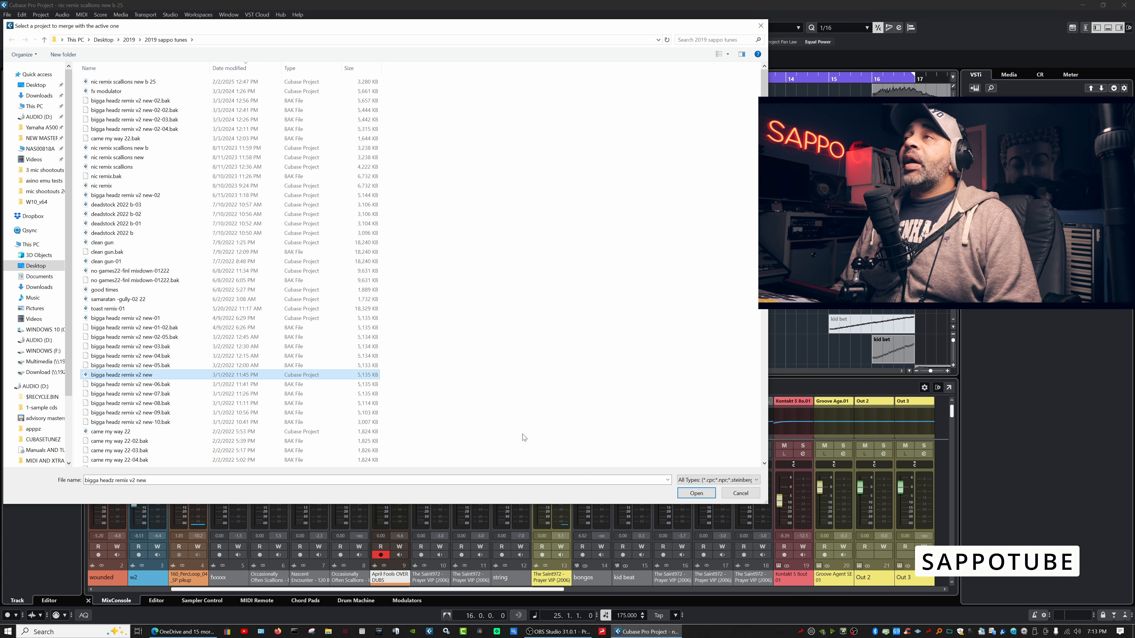
click(705, 492)
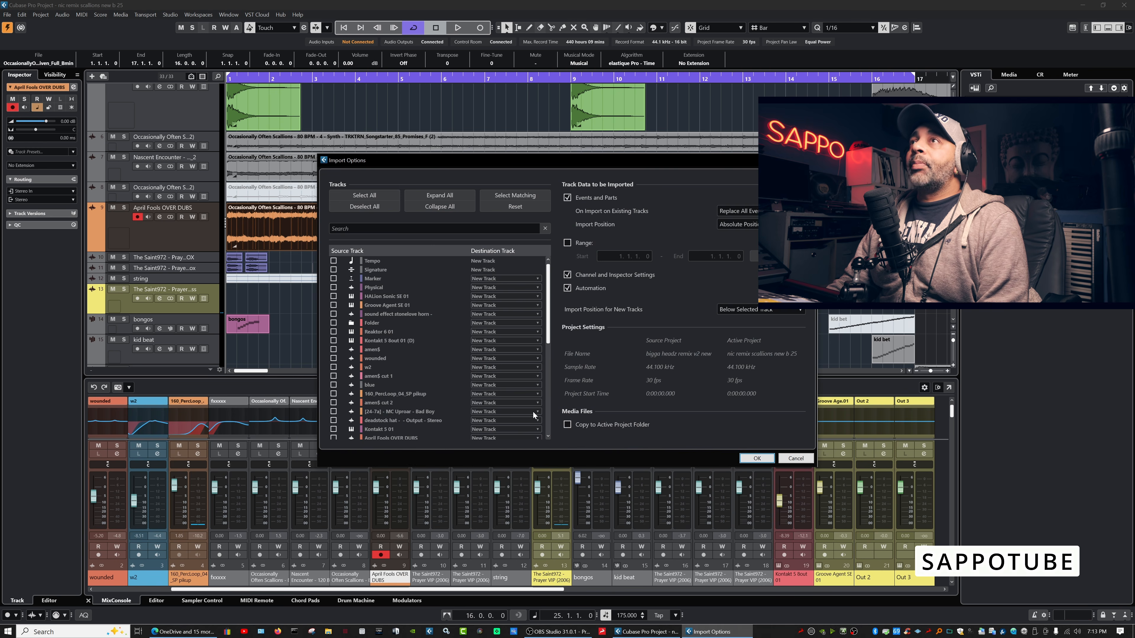
Review the Marker destination, keep replacing events on existing tracks, and tick Range.
drag(434, 160, 408, 142)
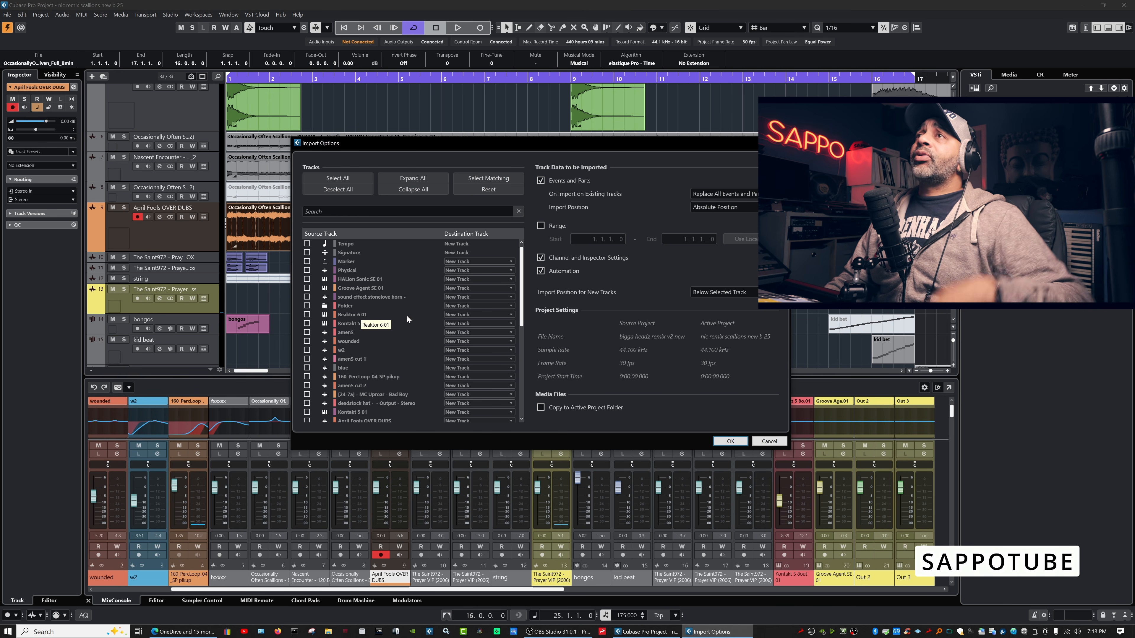
click(510, 263)
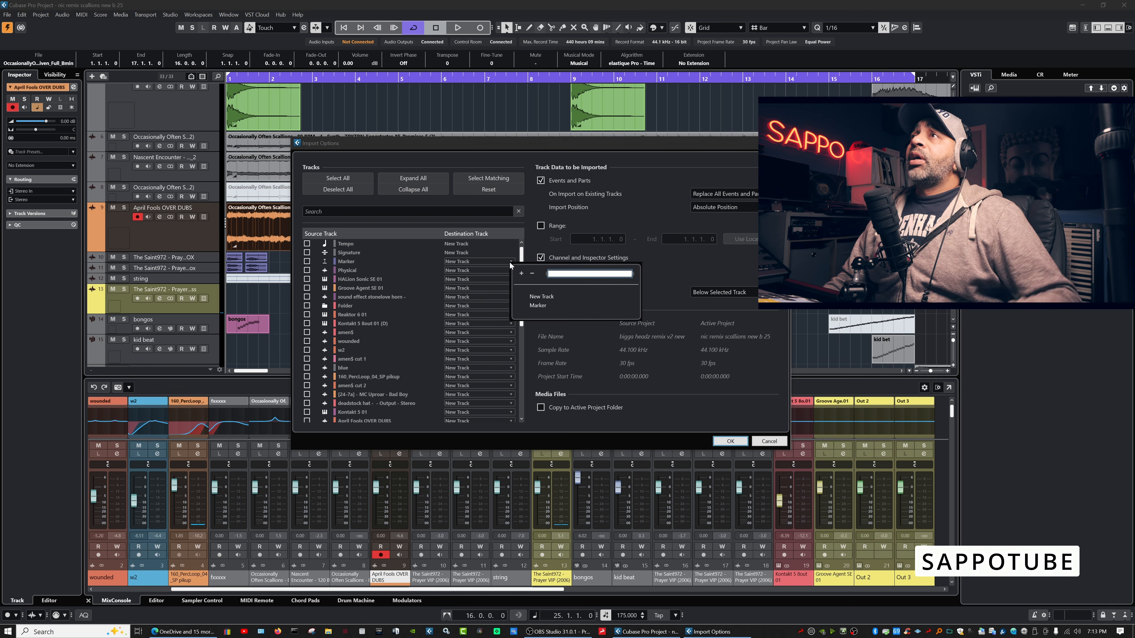
click(530, 245)
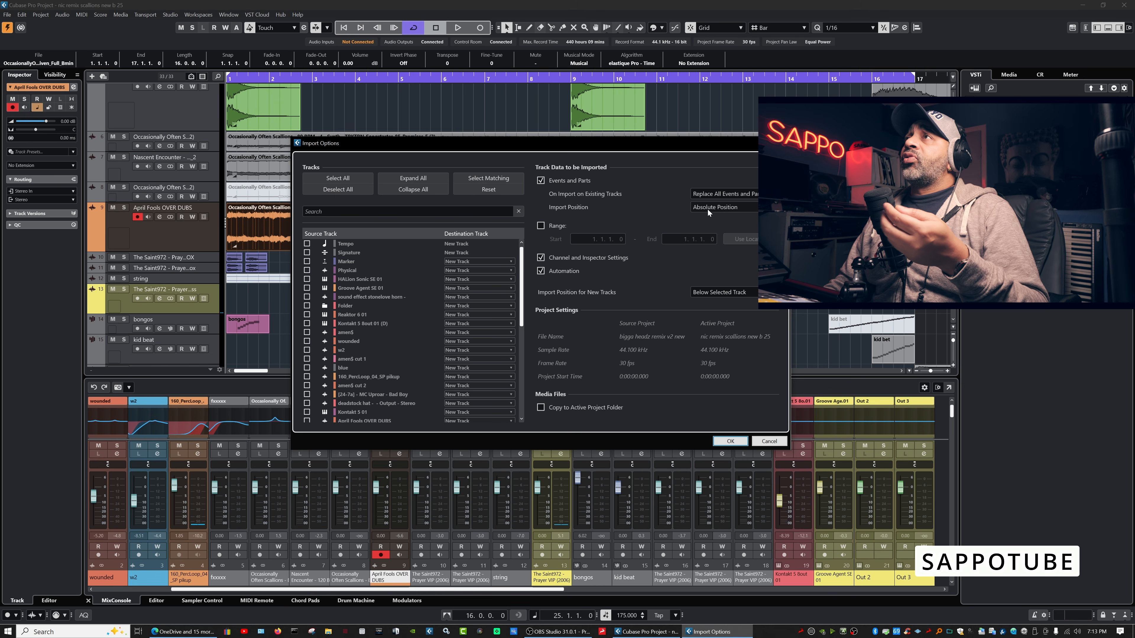
click(724, 194)
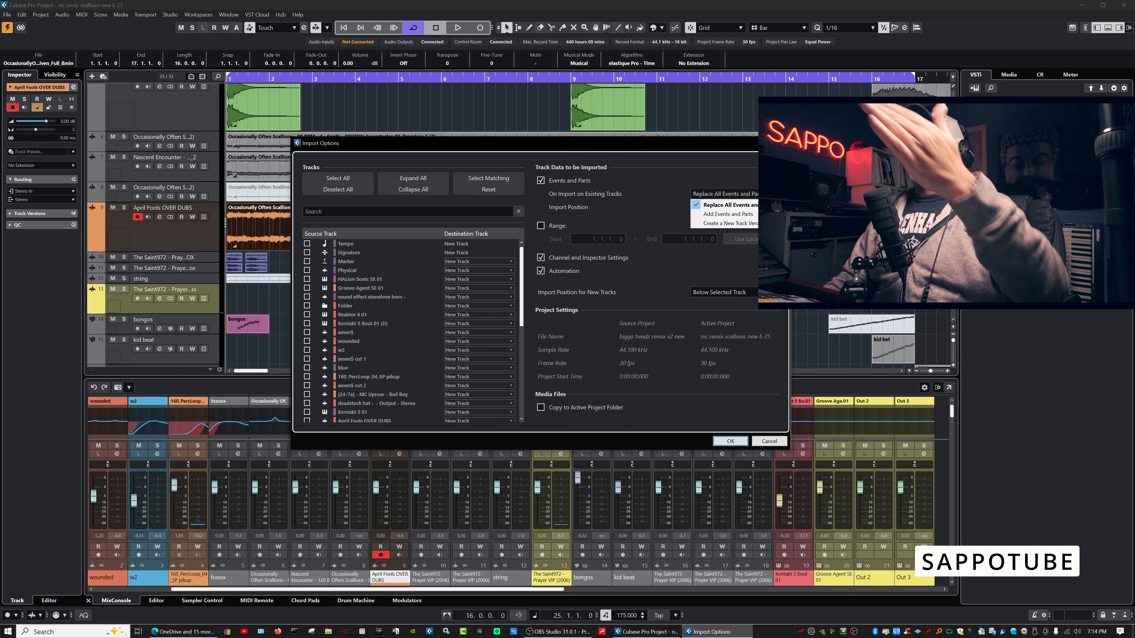
click(714, 177)
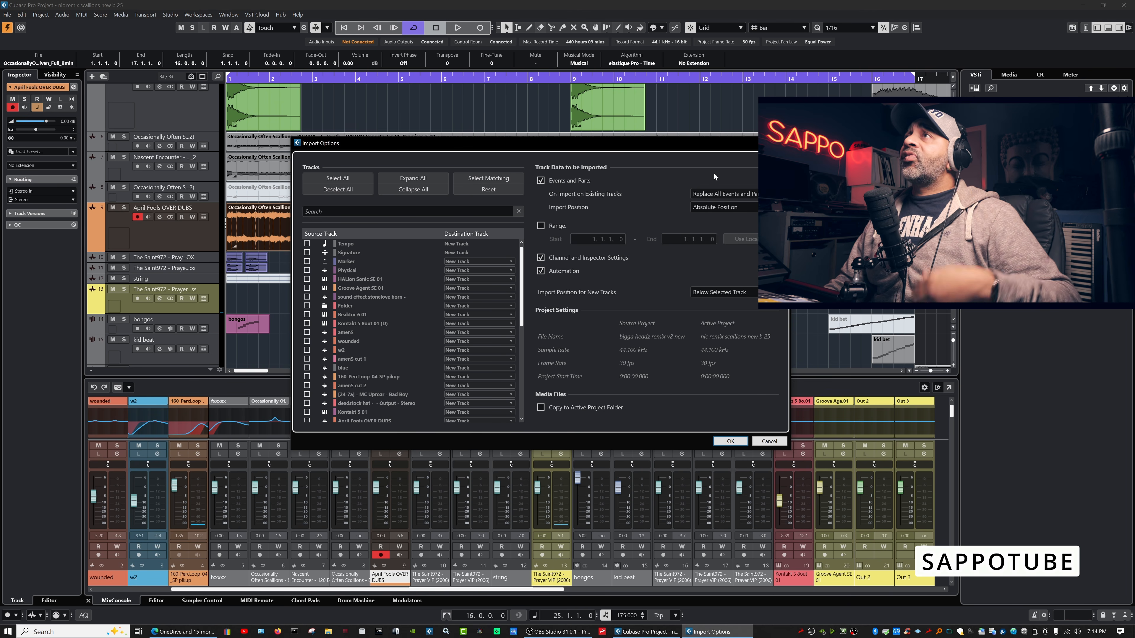
click(542, 226)
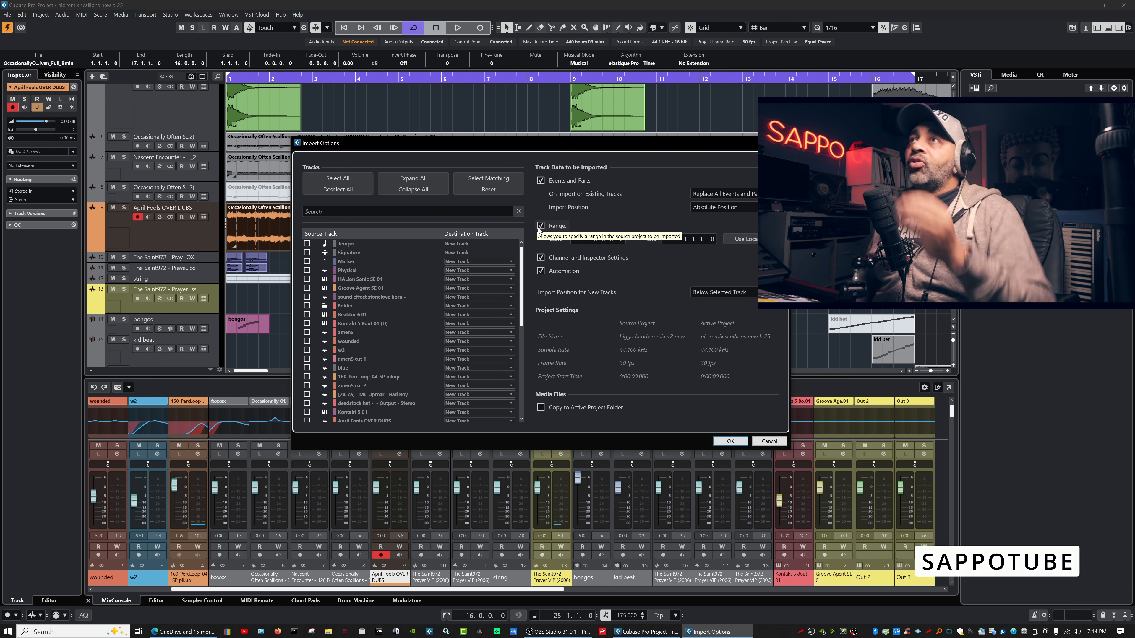
Tick Groove Agent SE 01 and Kontakt 5 8out 01 (D), keeping below-selected and absolute positions.
click(307, 288)
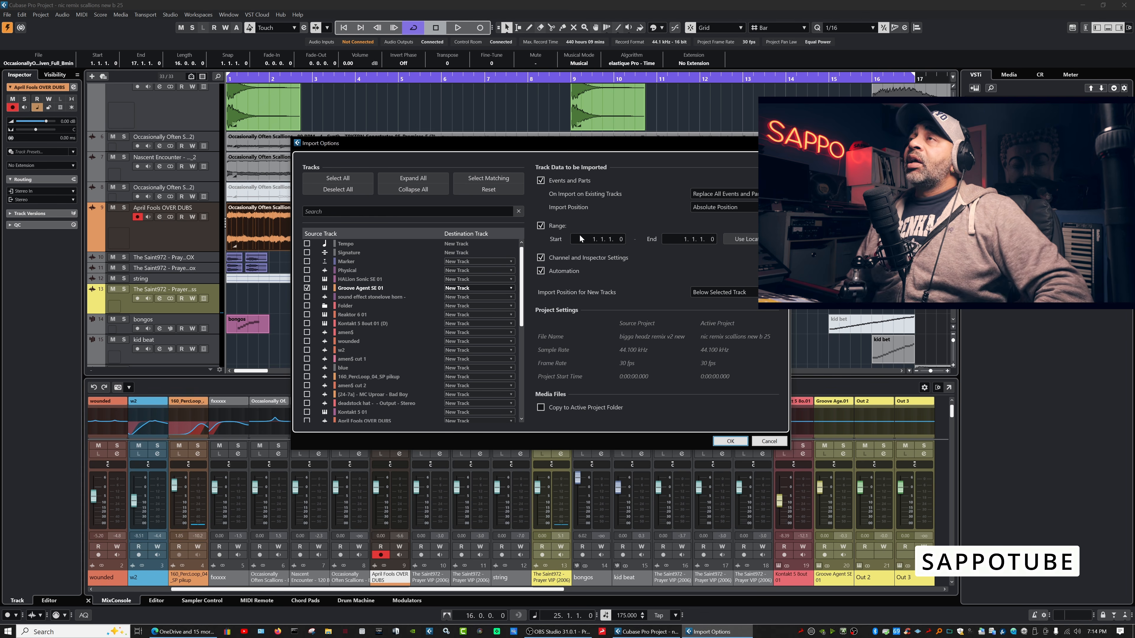
click(768, 292)
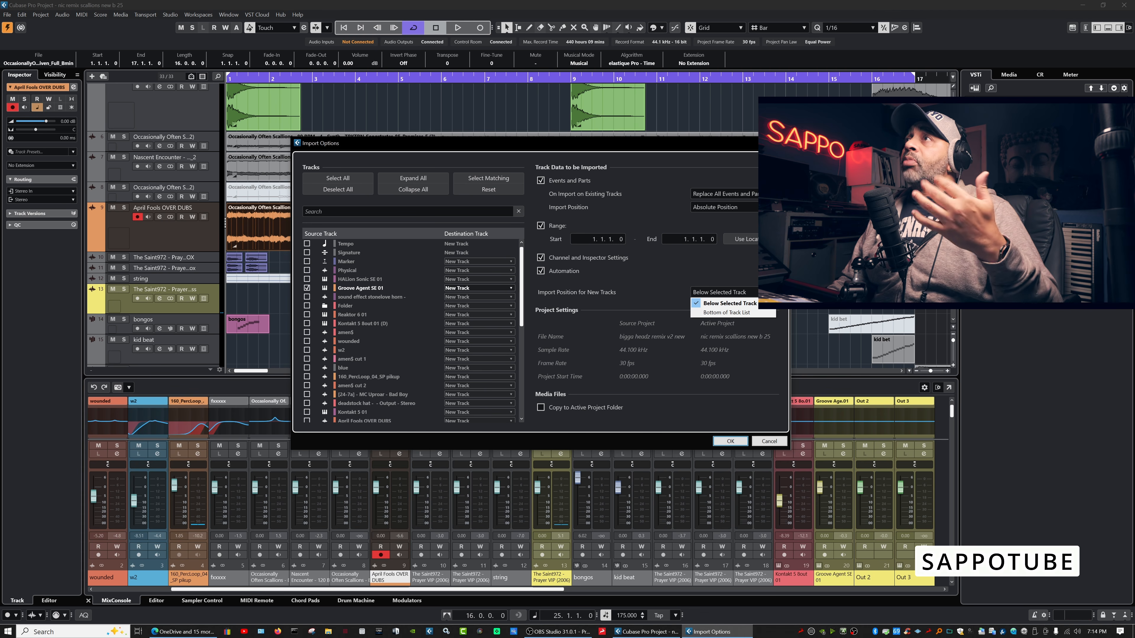
click(698, 290)
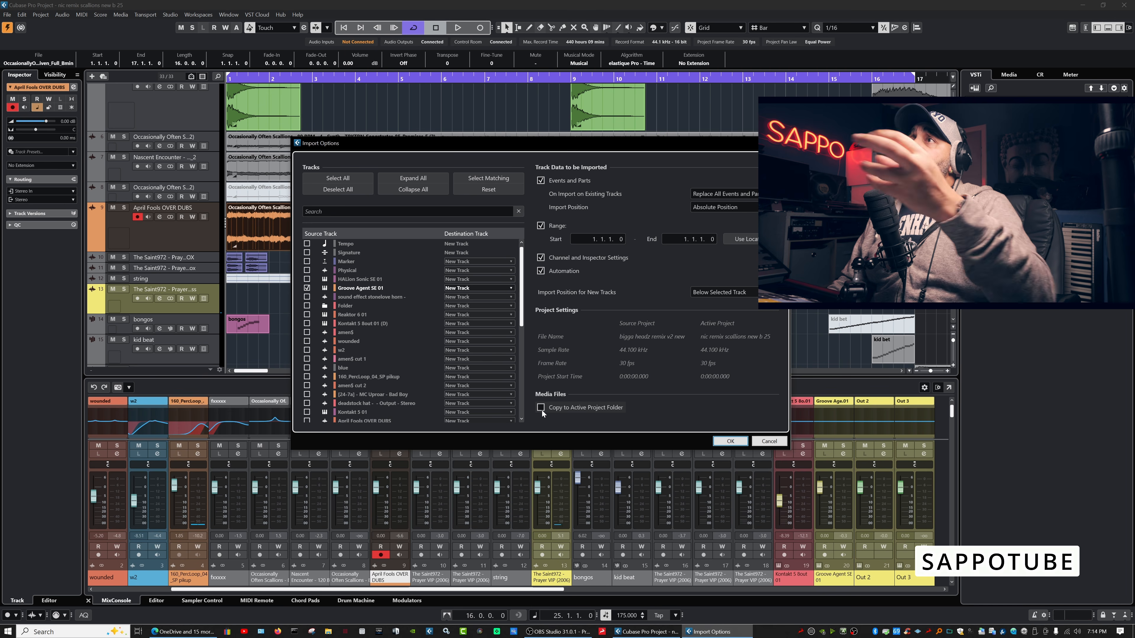
click(754, 208)
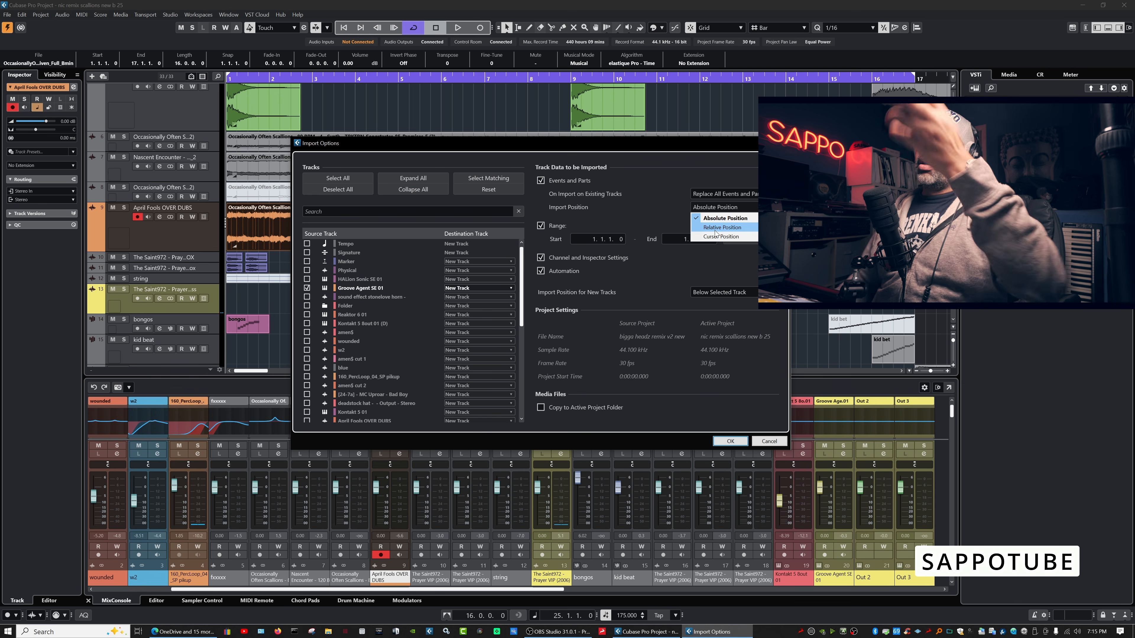
click(648, 291)
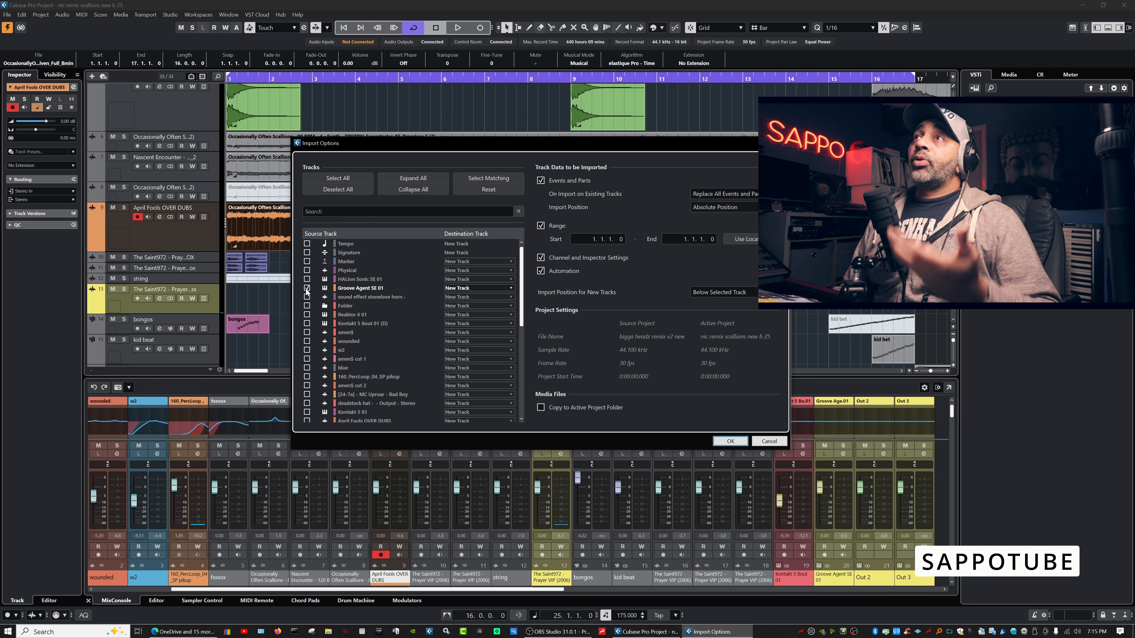
click(306, 324)
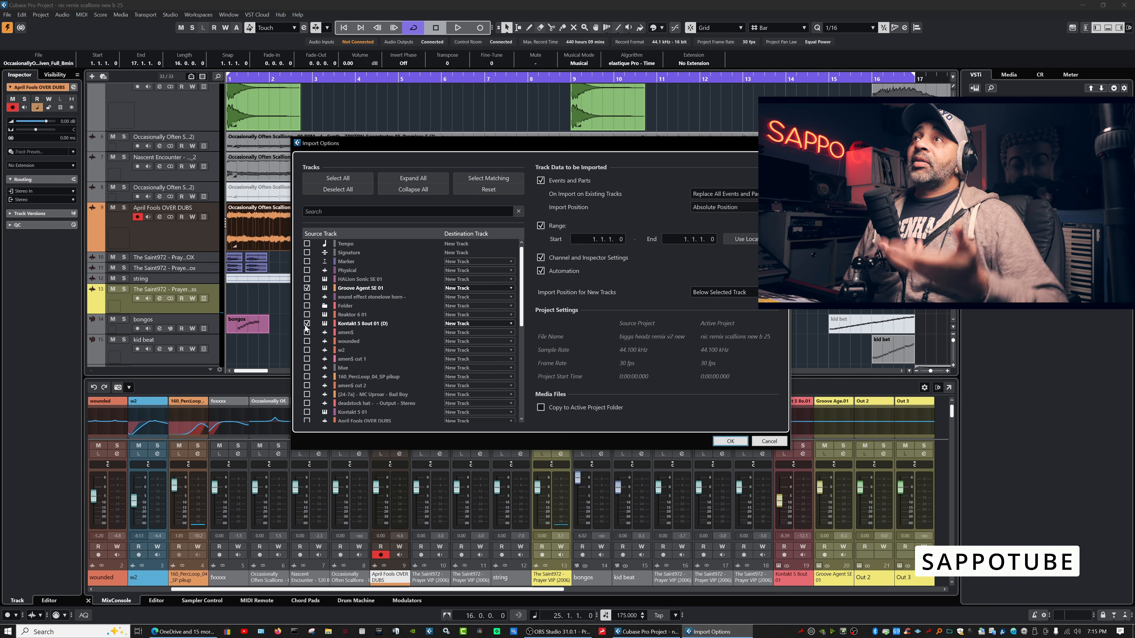
Untick Kontakt 5 8out 01 (D) and Groove Agent SE 01, then press Cancel.
click(306, 324)
click(307, 288)
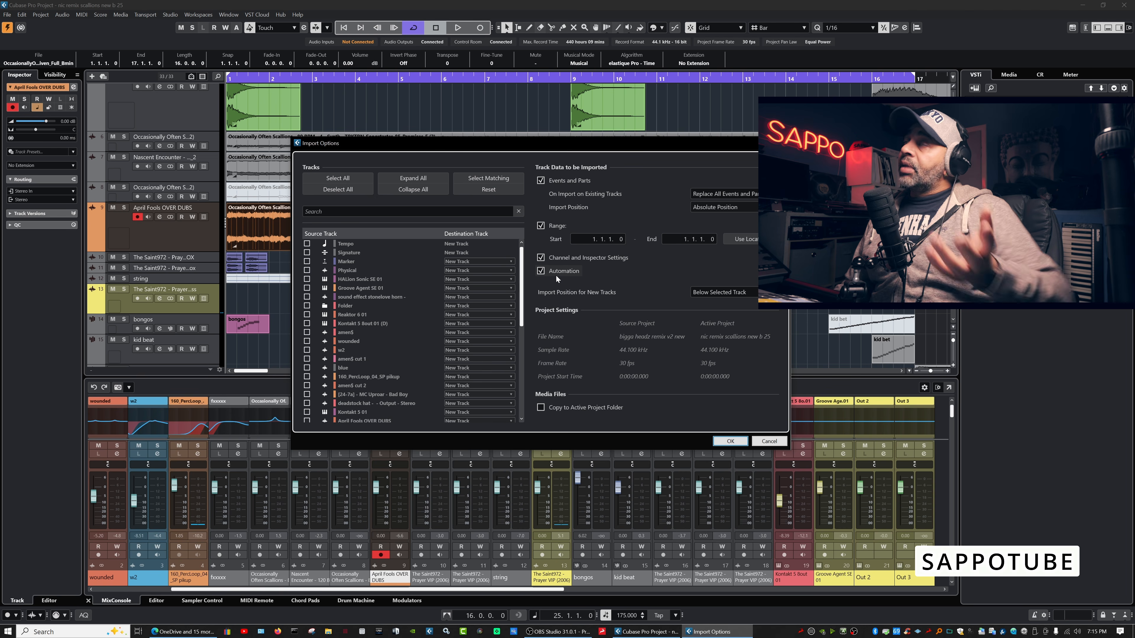
click(769, 441)
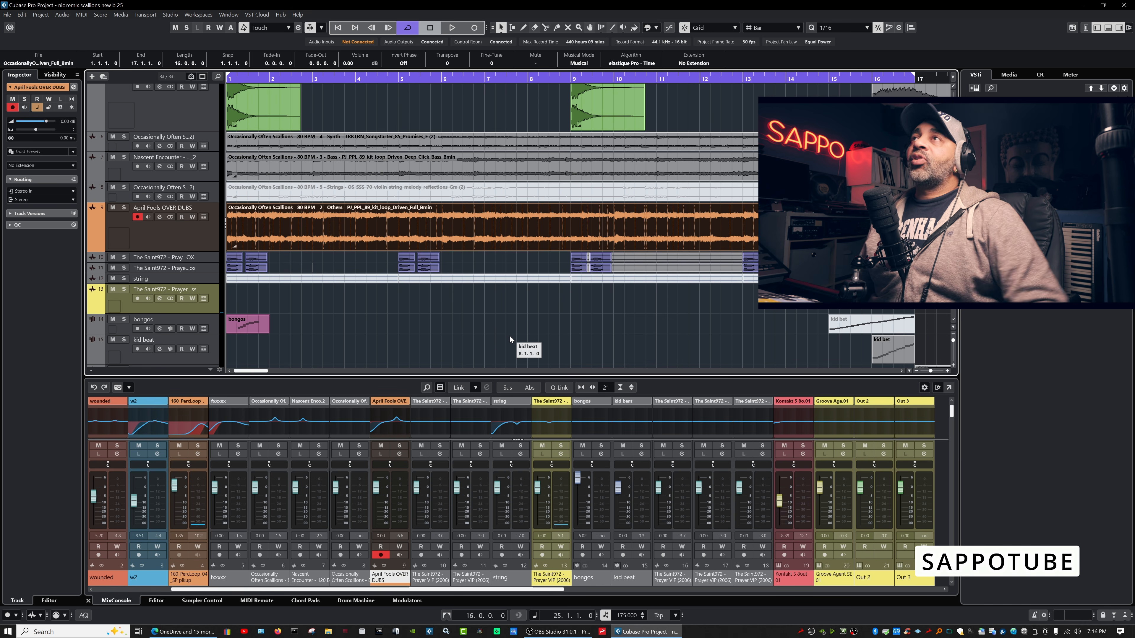
Open Audio Connections – Outputs, which shows the Stereo bus on Axino ASIO Driver OUT 1.
click(432, 42)
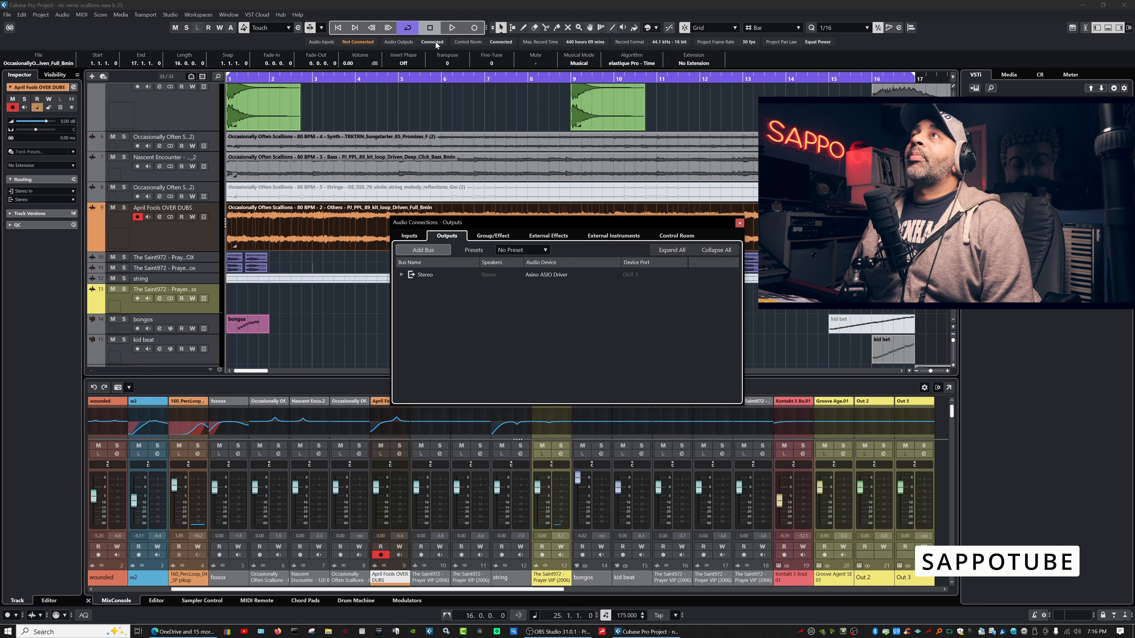
Close and reopen the Audio Connections – Outputs window.
click(170, 14)
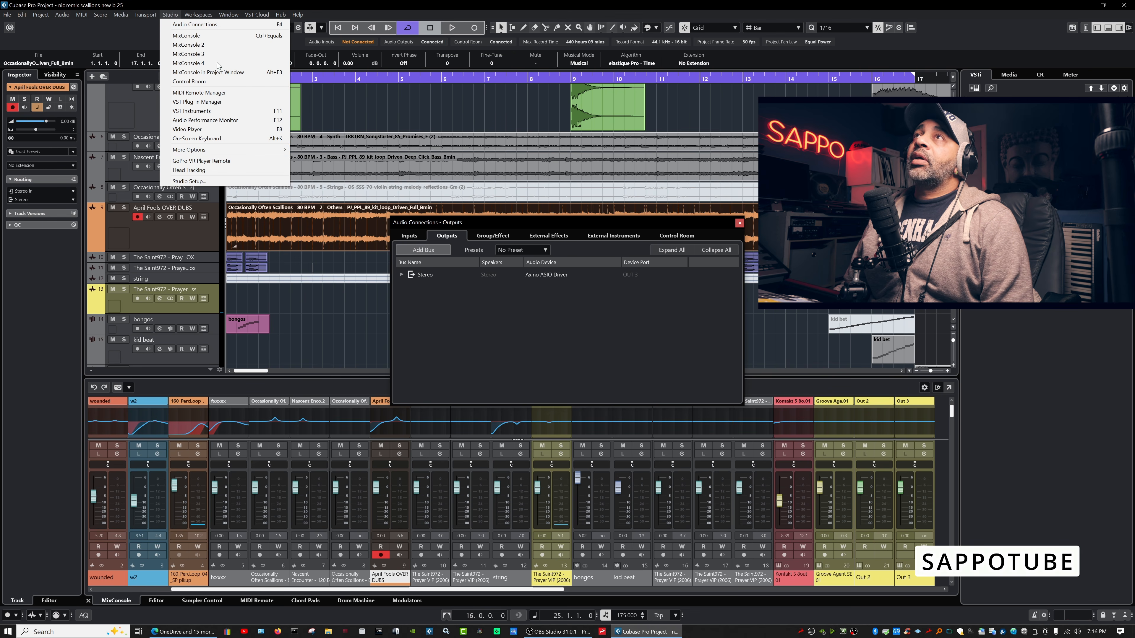
click(214, 25)
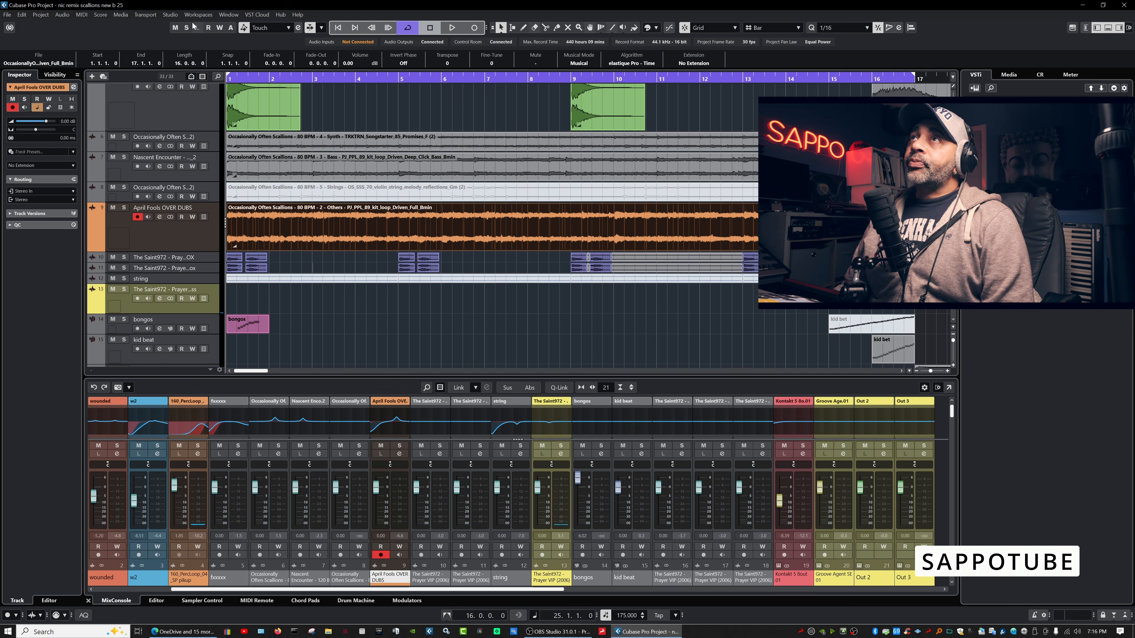
click(170, 14)
click(179, 25)
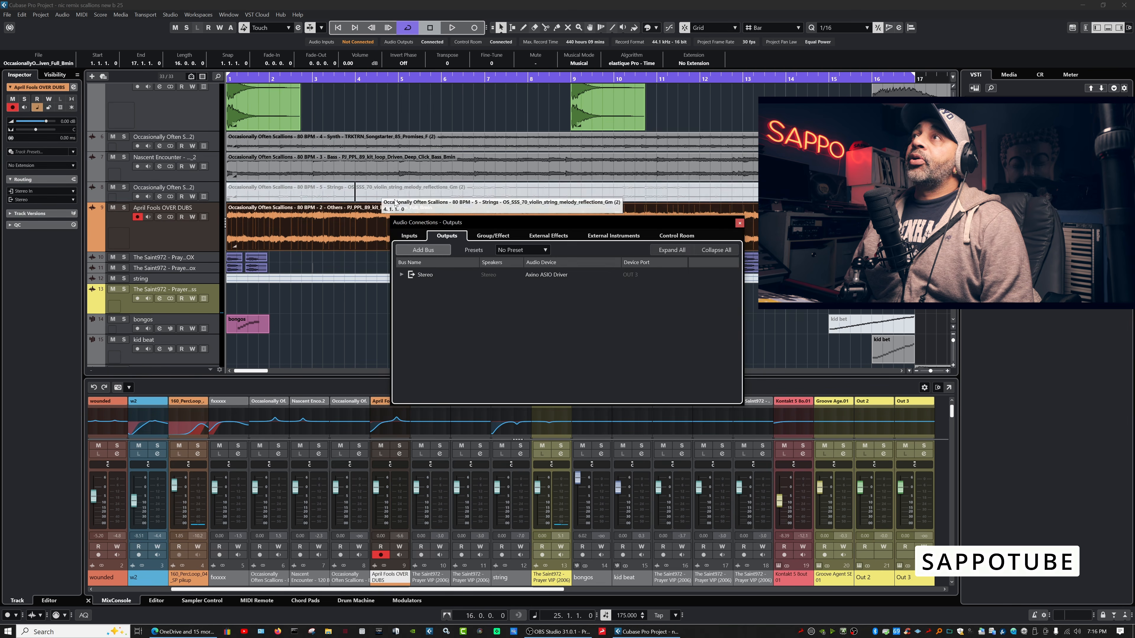
click(739, 223)
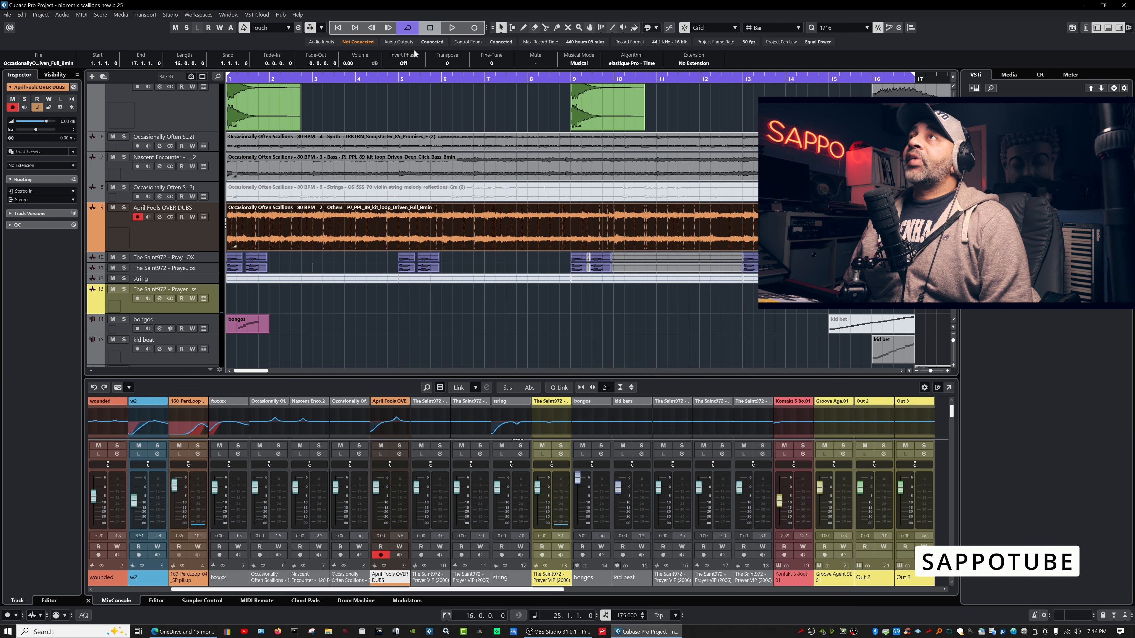
click(432, 42)
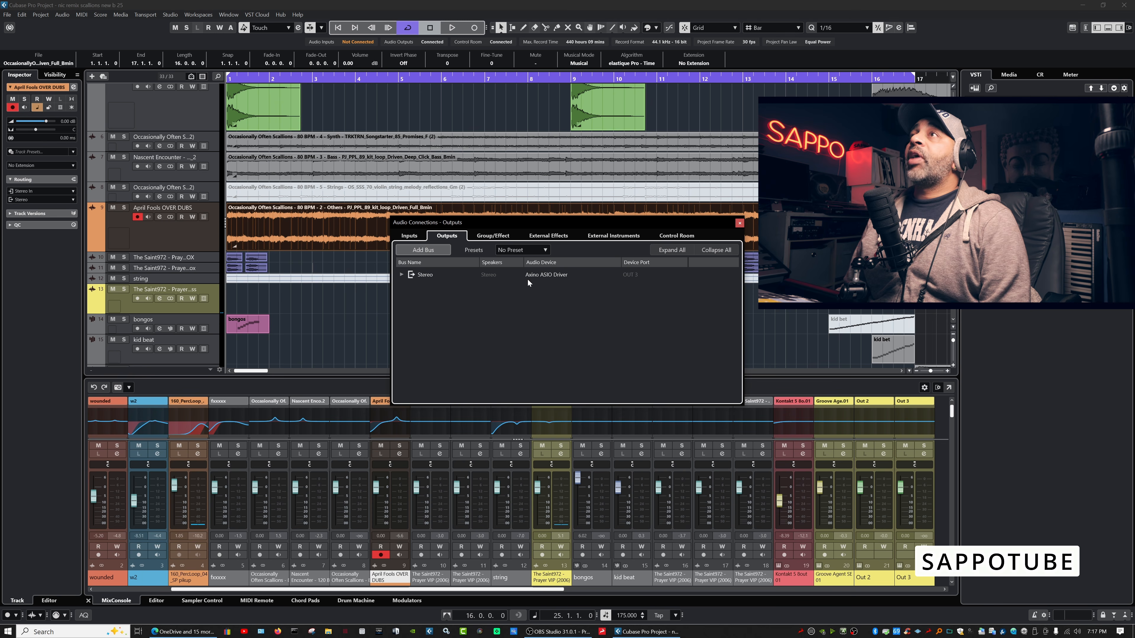
Expand the Stereo bus, keep the left channel on OUT 3, and browse the output presets.
click(401, 274)
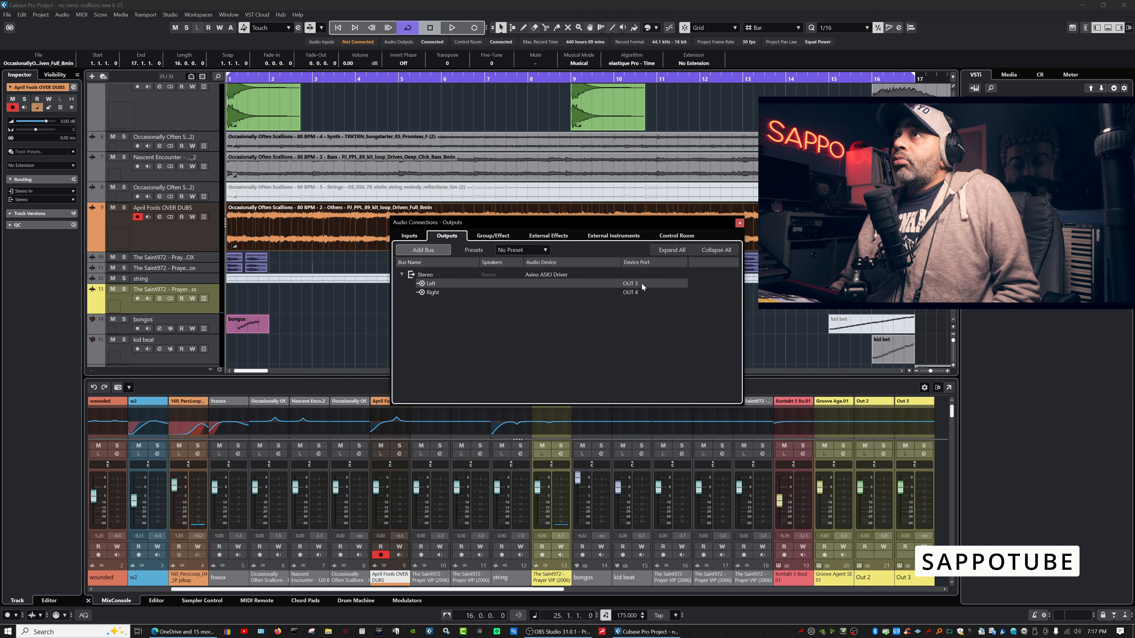
click(634, 287)
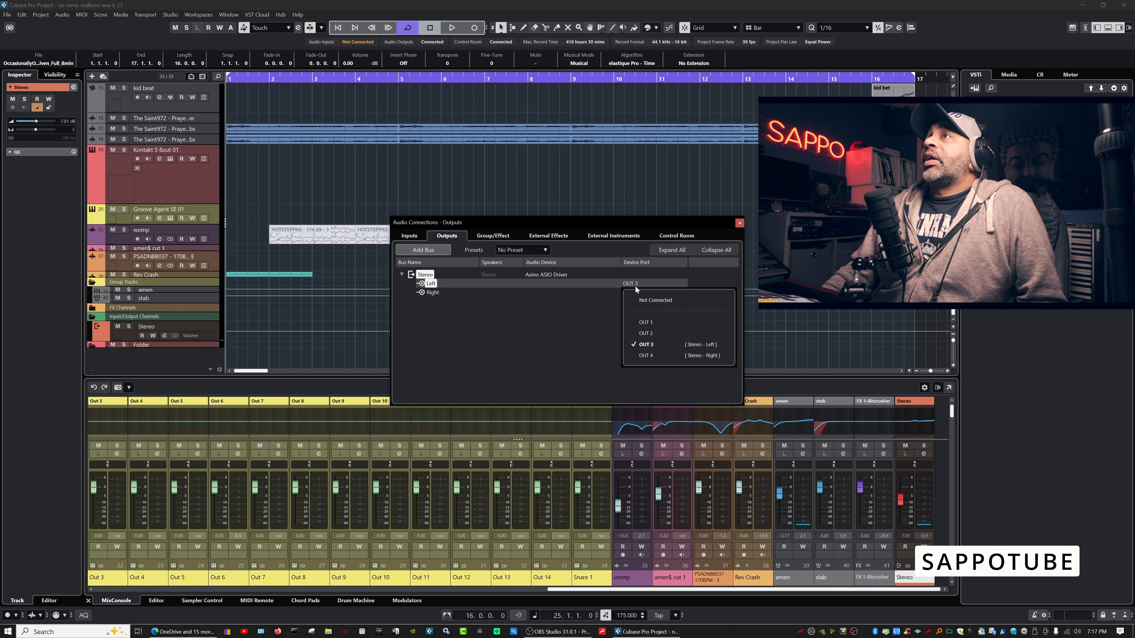
click(572, 343)
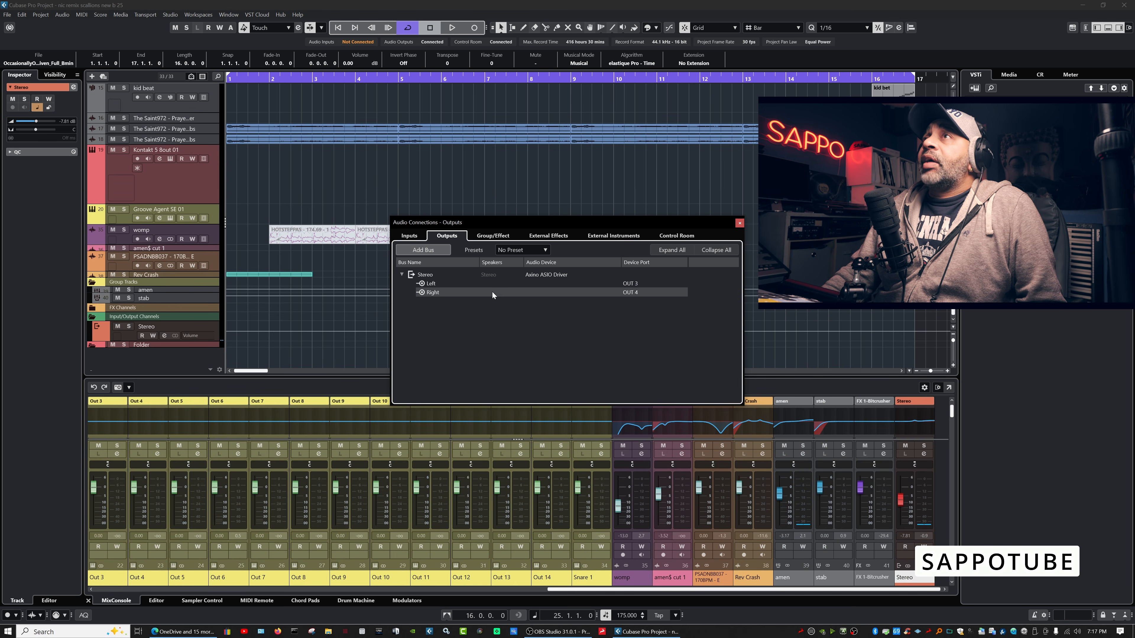
click(544, 251)
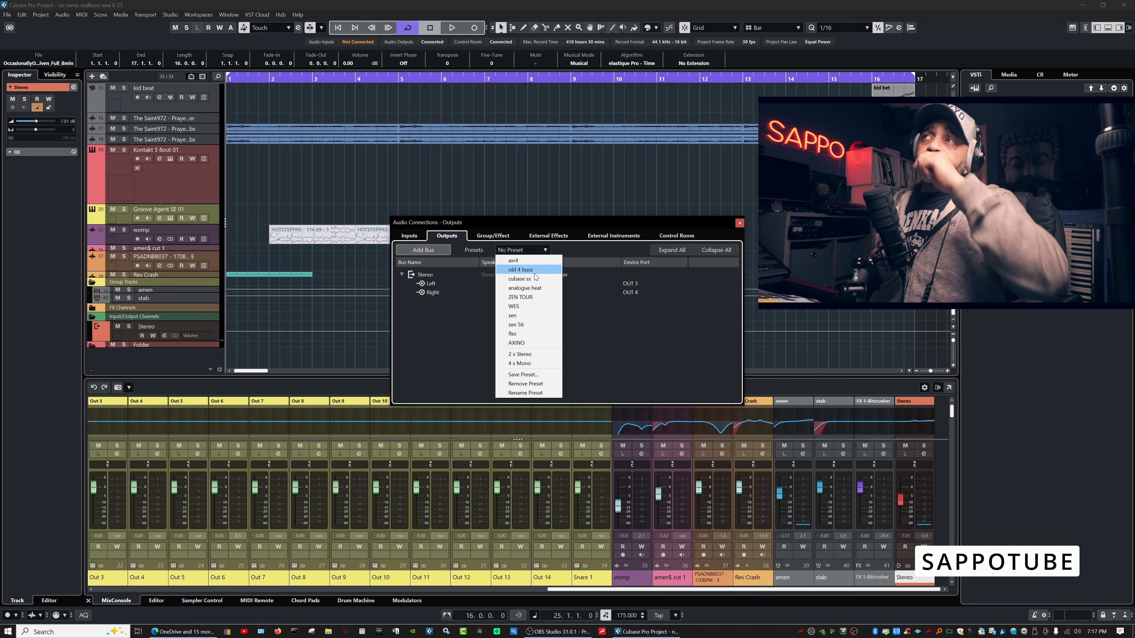
click(613, 337)
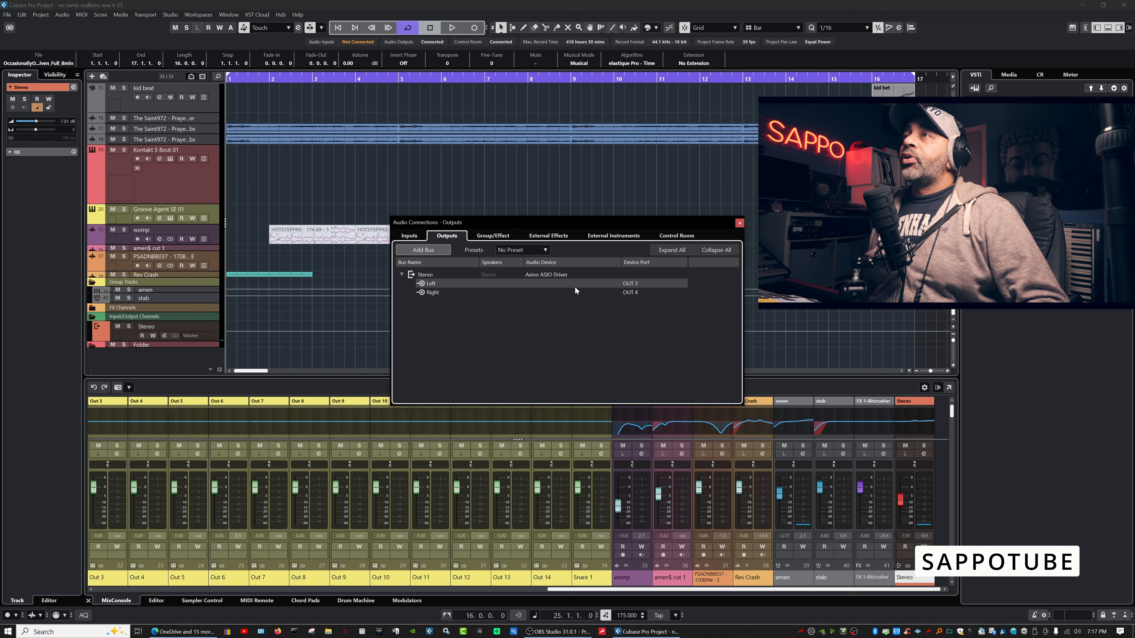
click(544, 249)
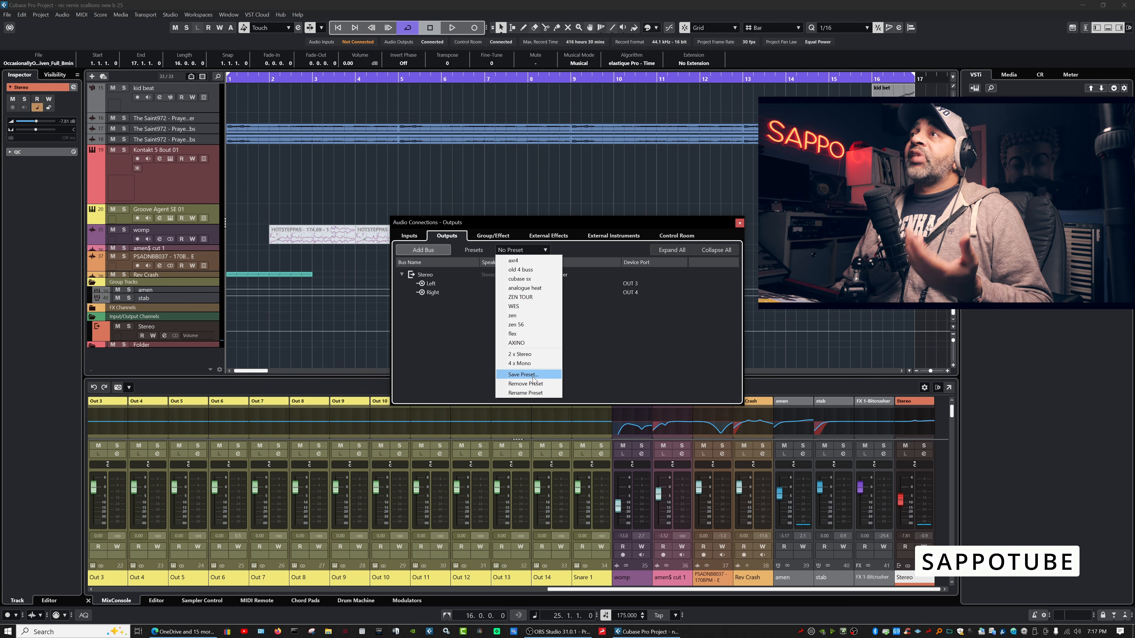
click(610, 327)
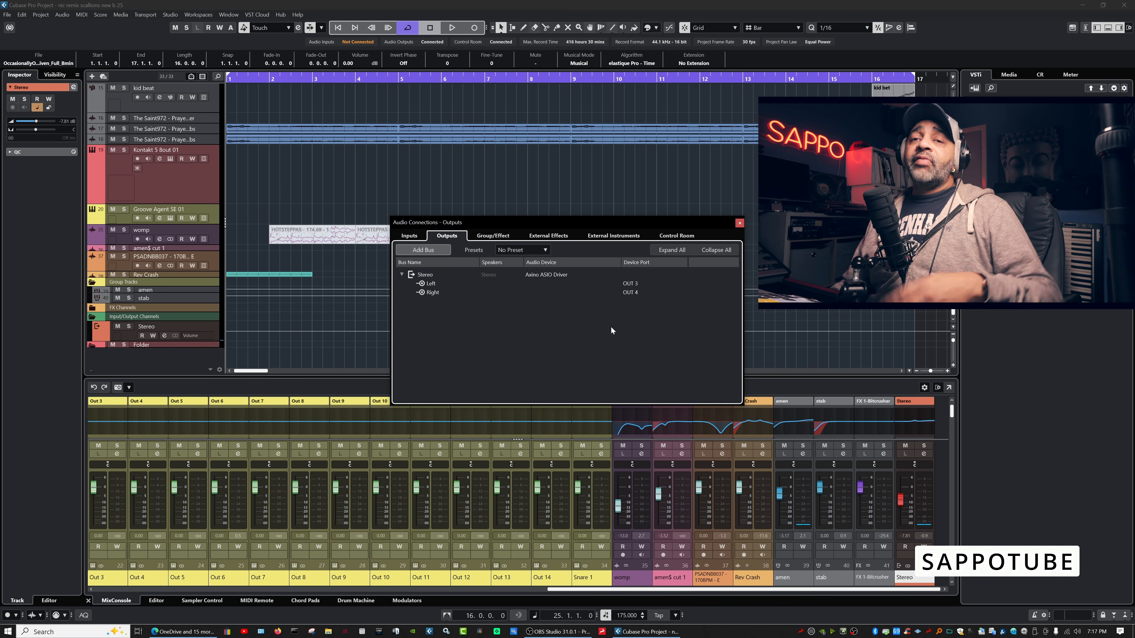
click(544, 250)
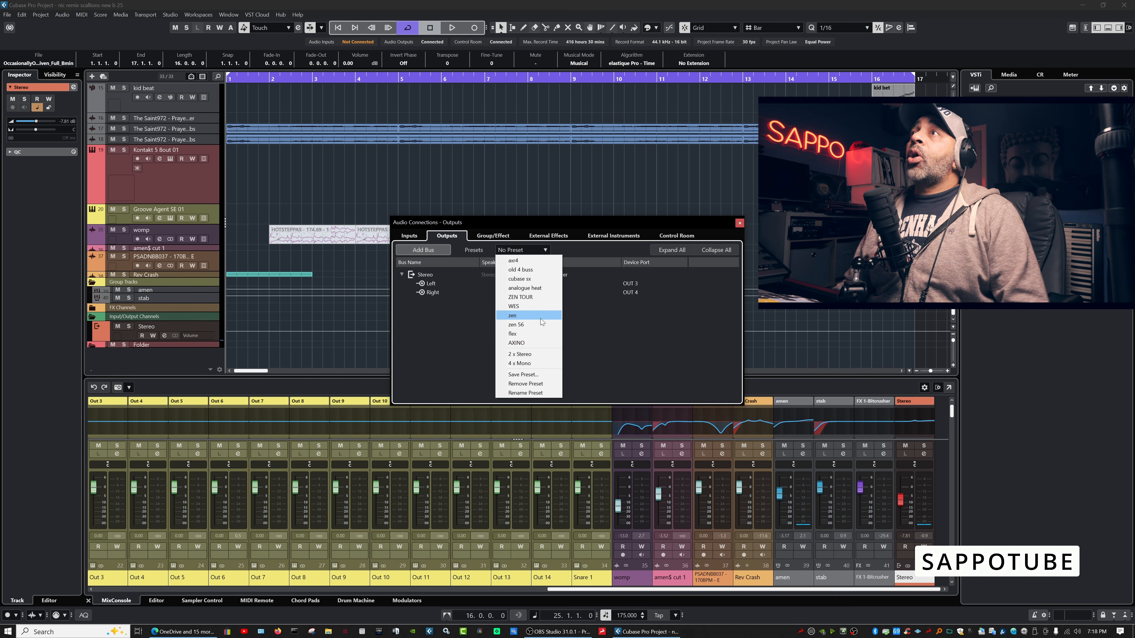
click(603, 323)
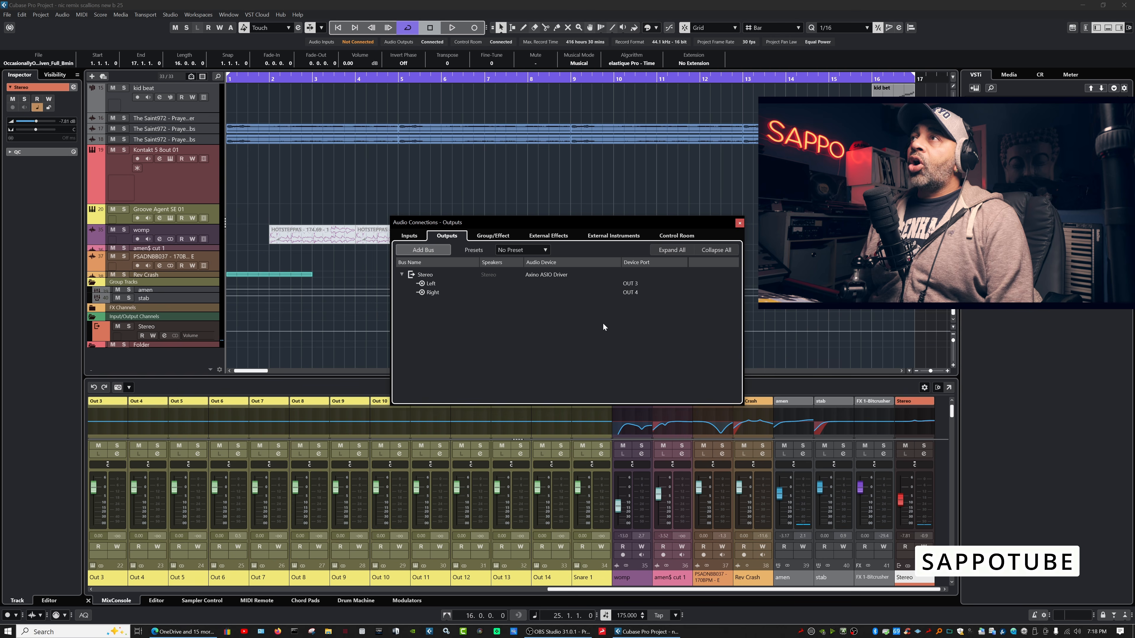
Apply the AXINO output preset (Left OUT 3, Right OUT 4) and close Audio Connections.
click(636, 282)
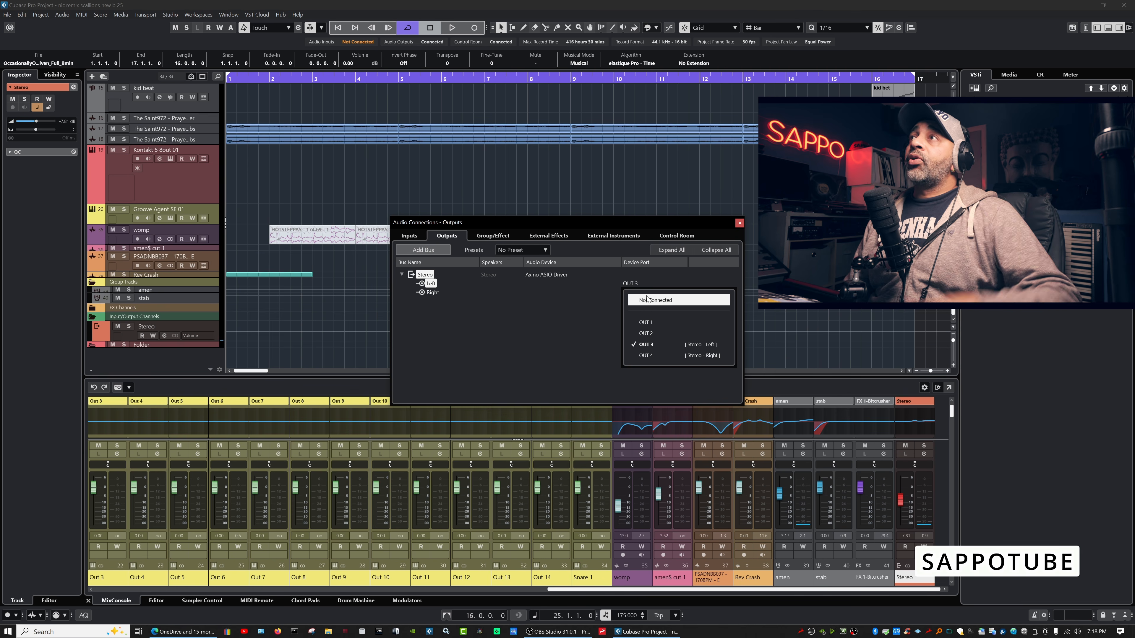
click(581, 310)
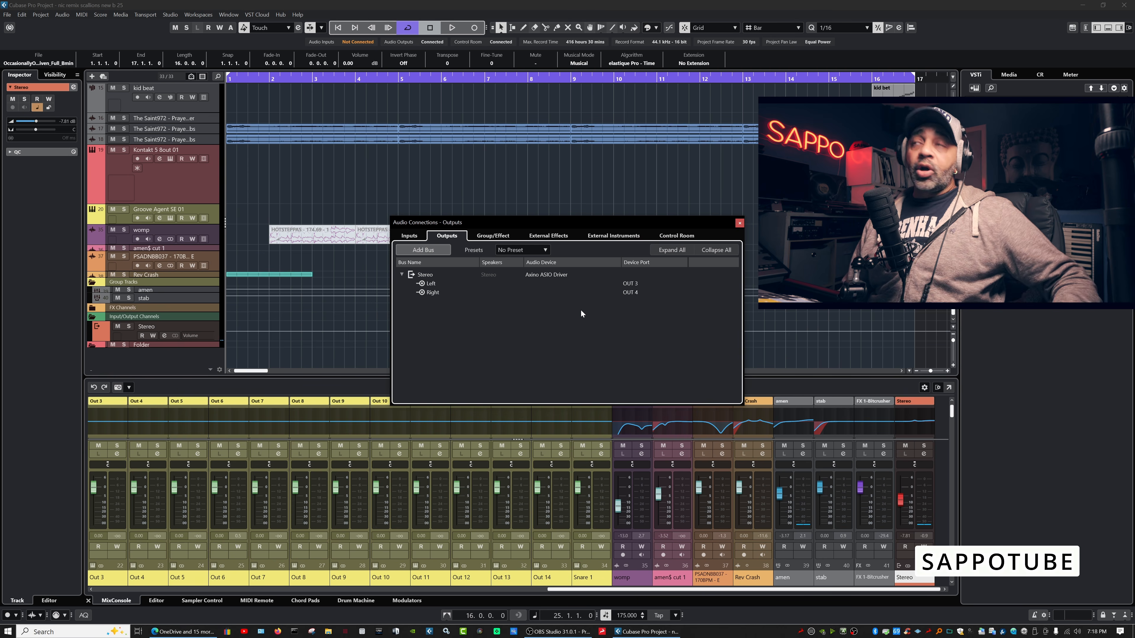
click(542, 249)
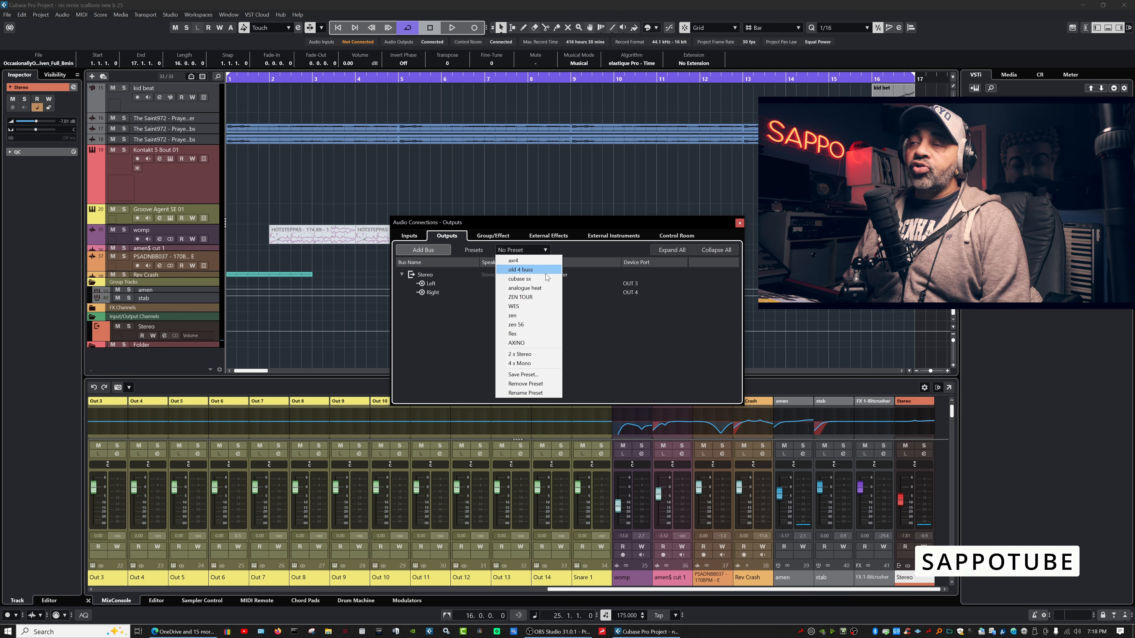
click(540, 344)
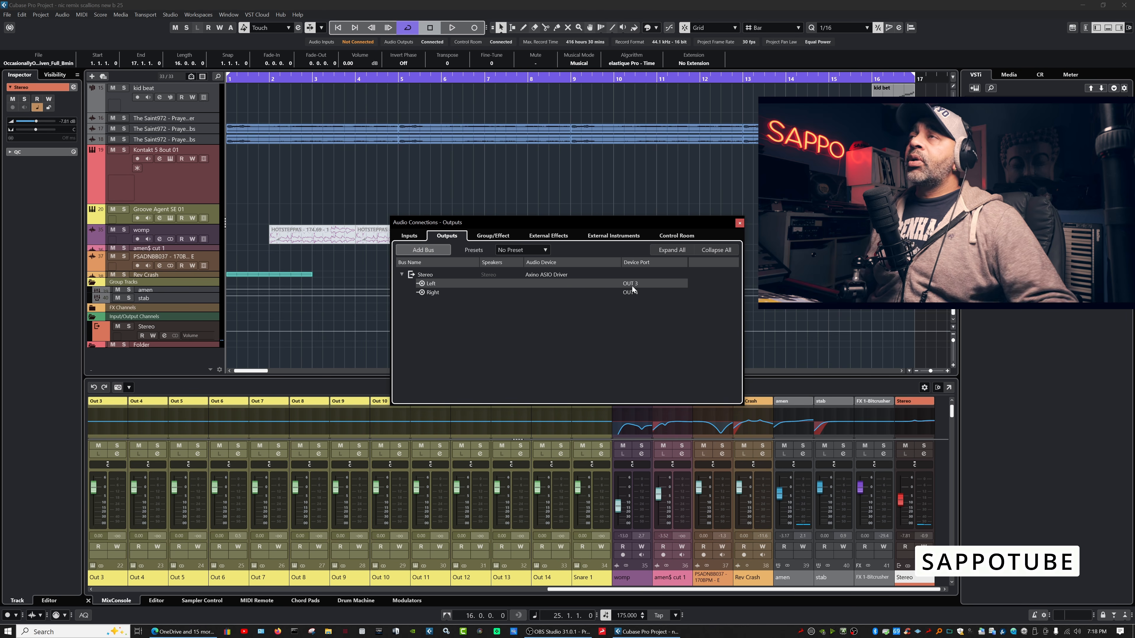
click(545, 252)
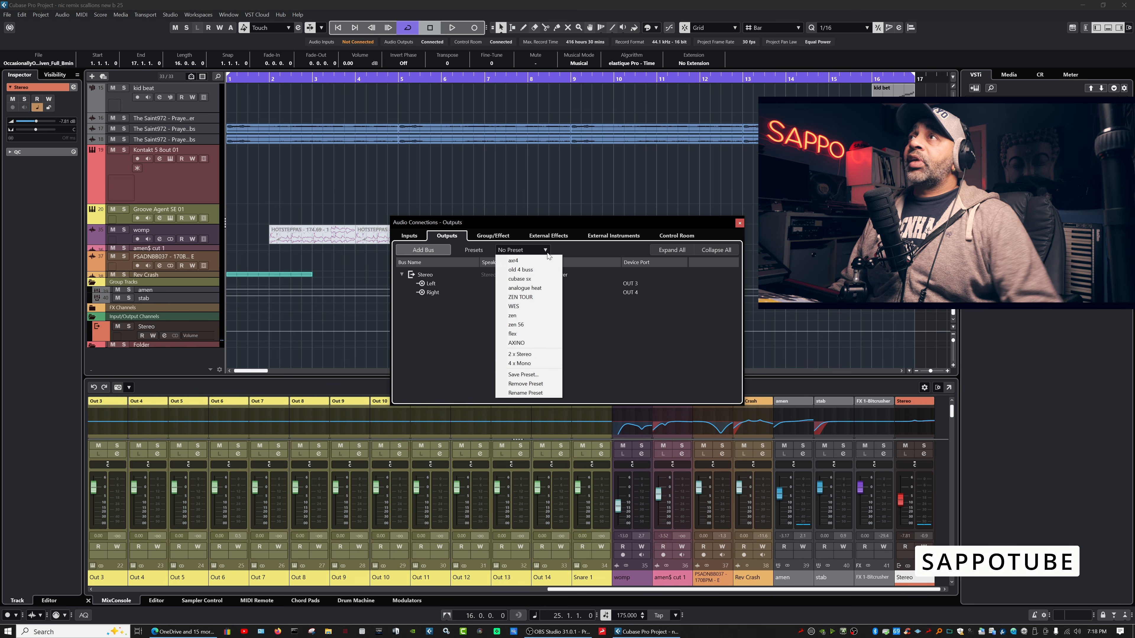
click(608, 332)
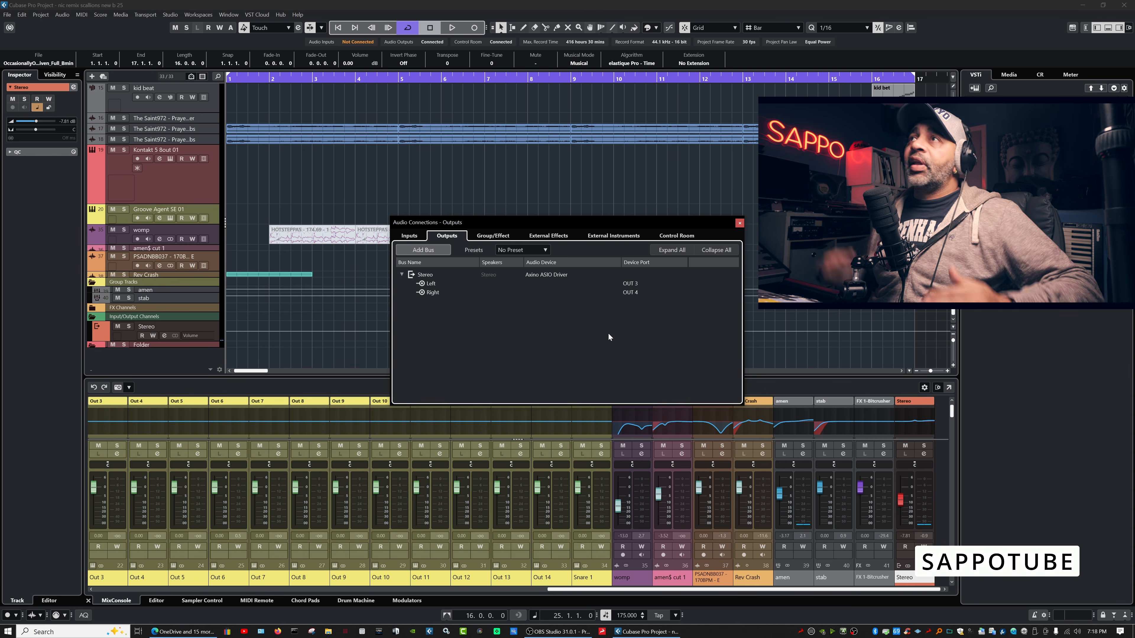
click(544, 250)
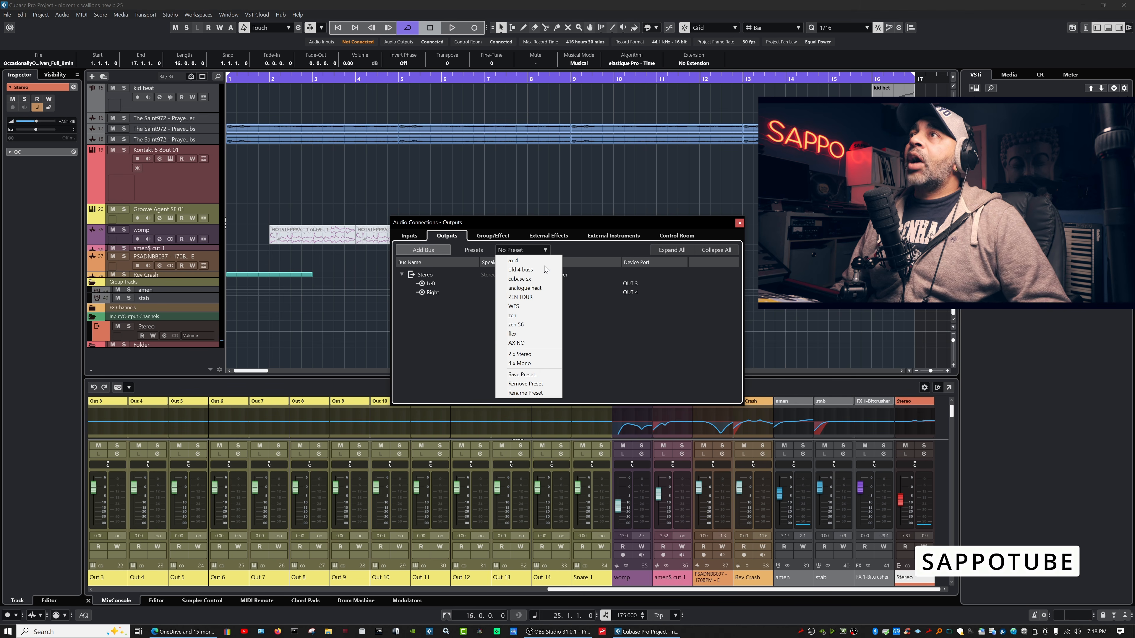
click(540, 343)
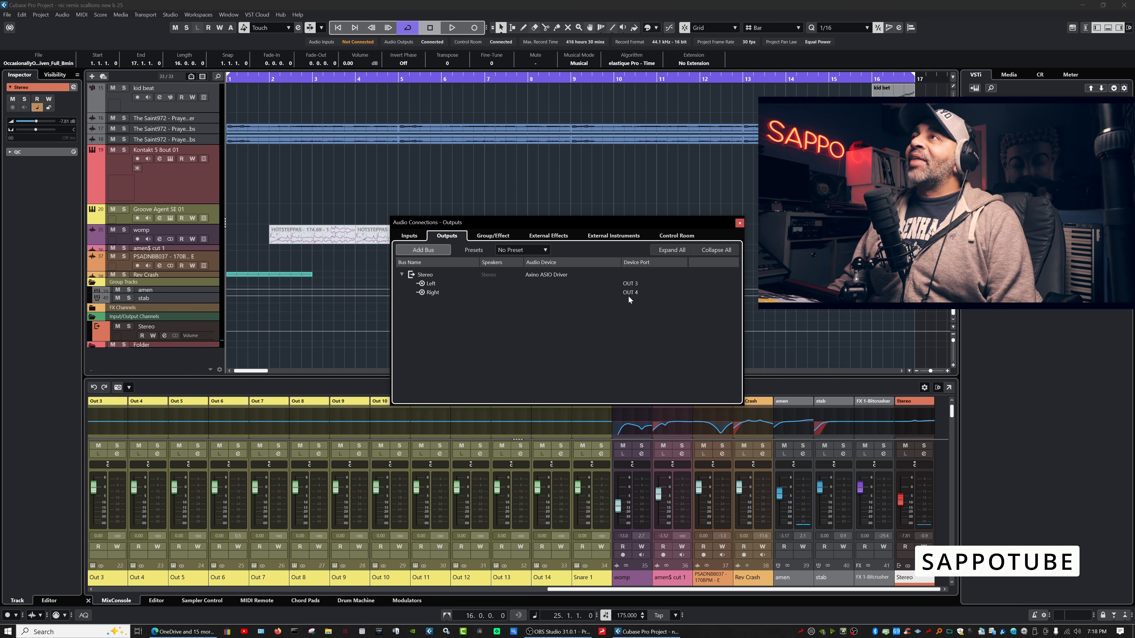
click(739, 224)
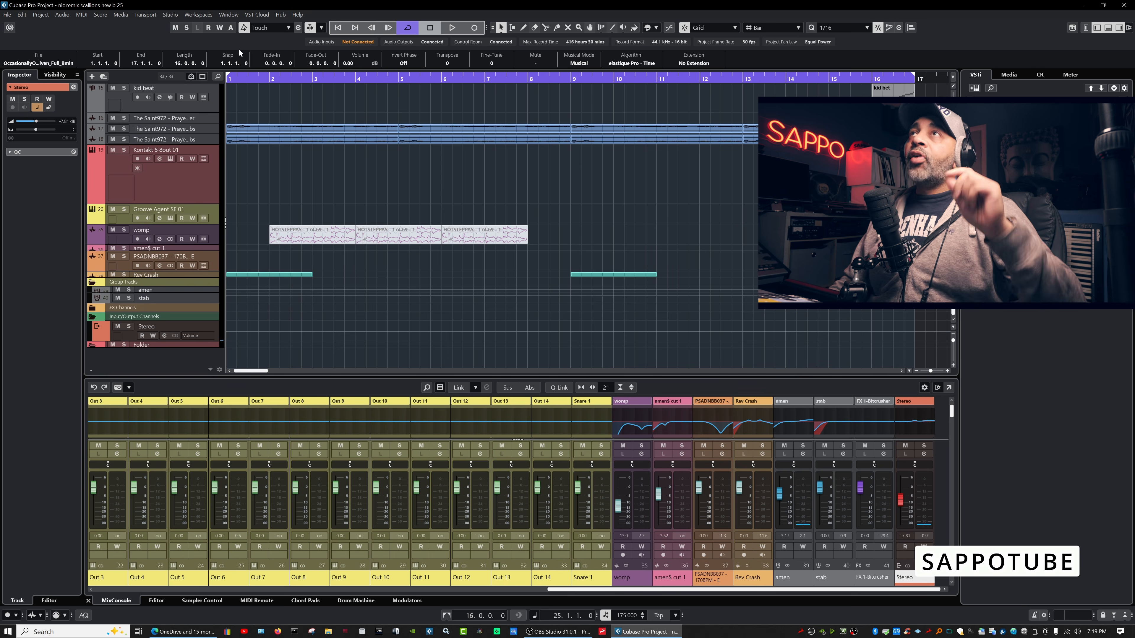
Open the Audio Performance Monitor, move it up-left, and zoom the timeline out.
click(171, 15)
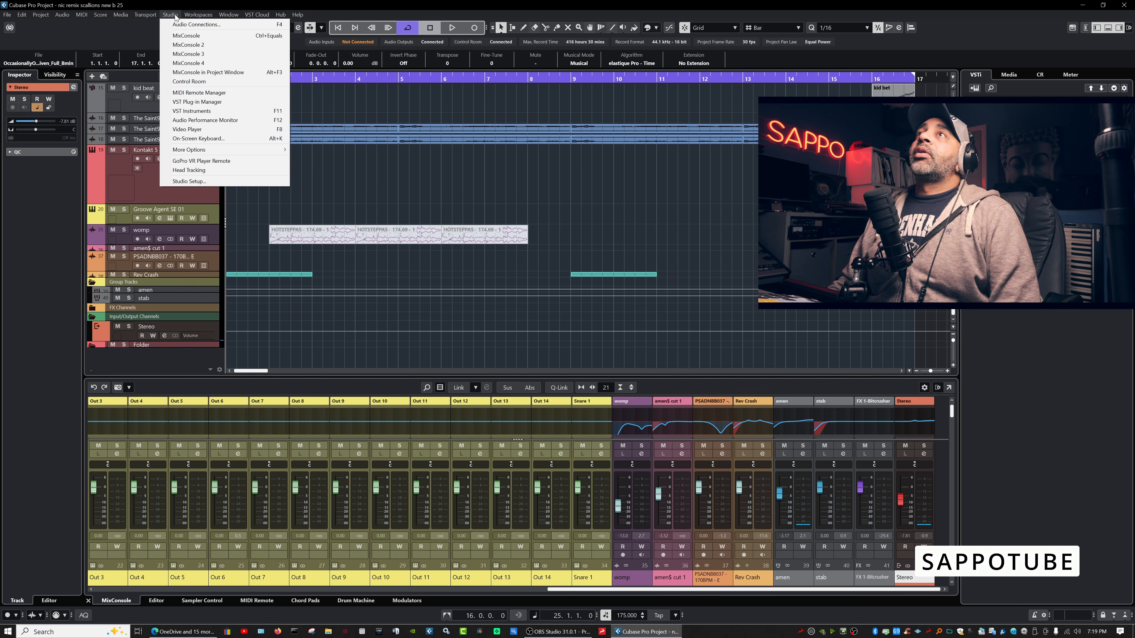
click(237, 121)
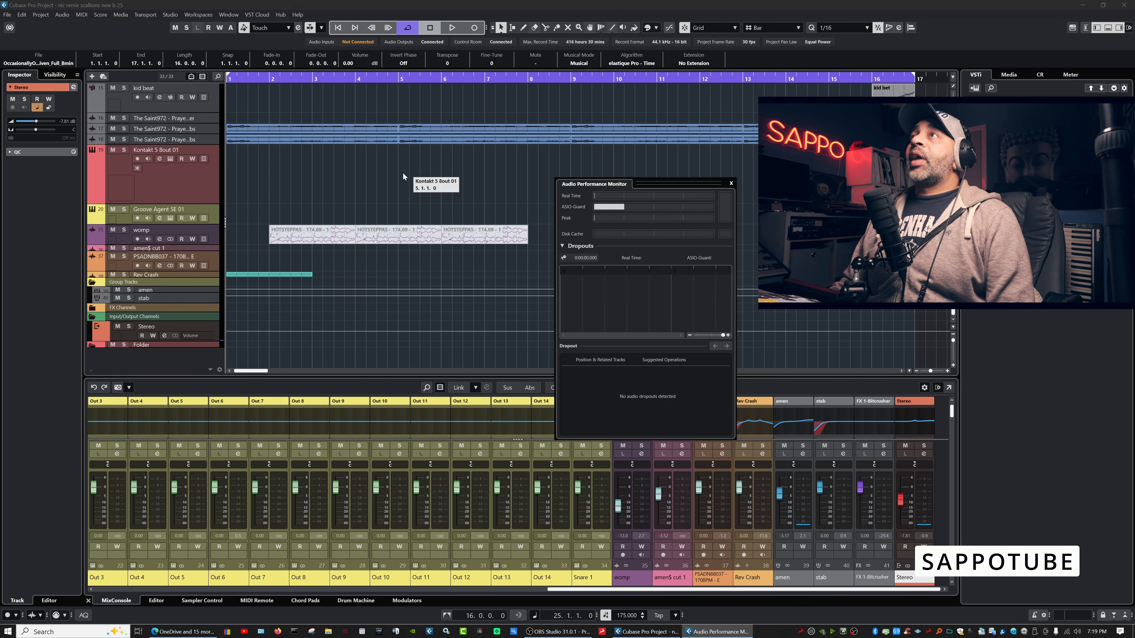
drag(608, 181, 501, 155)
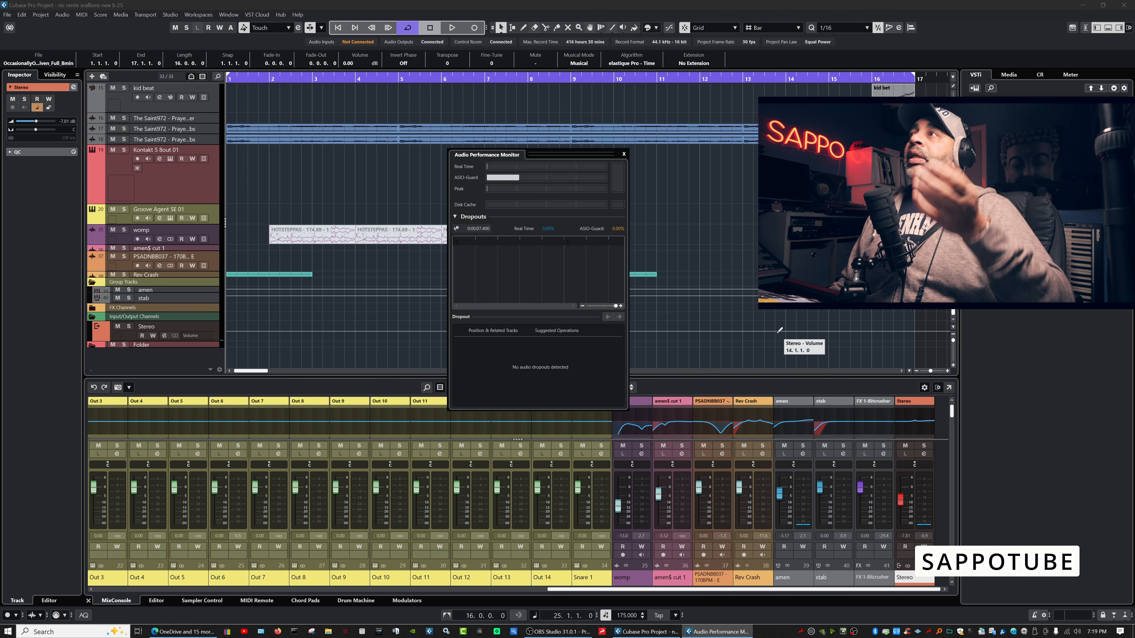
drag(930, 371, 924, 371)
Reopen the Audio Performance Monitor and set its window to Always on Top.
click(198, 14)
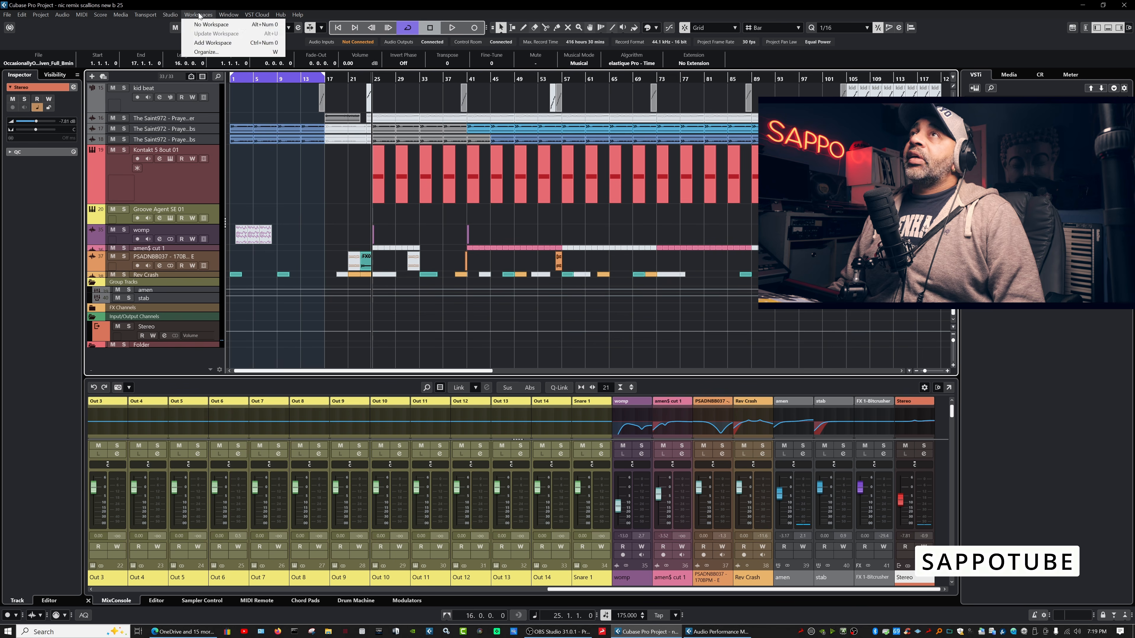
mouse_move(170, 14)
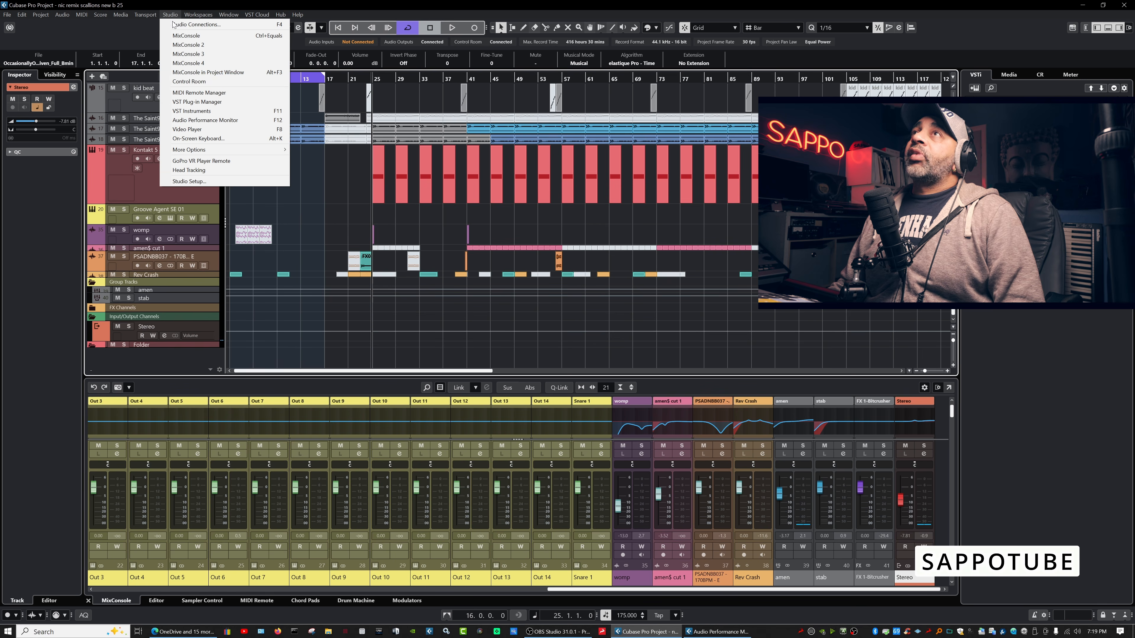
click(228, 119)
right_click(553, 160)
click(576, 164)
Place the monitor over the arrangement, zoom to about 305 bars, and set the playhead to bar 31.
drag(508, 157, 553, 111)
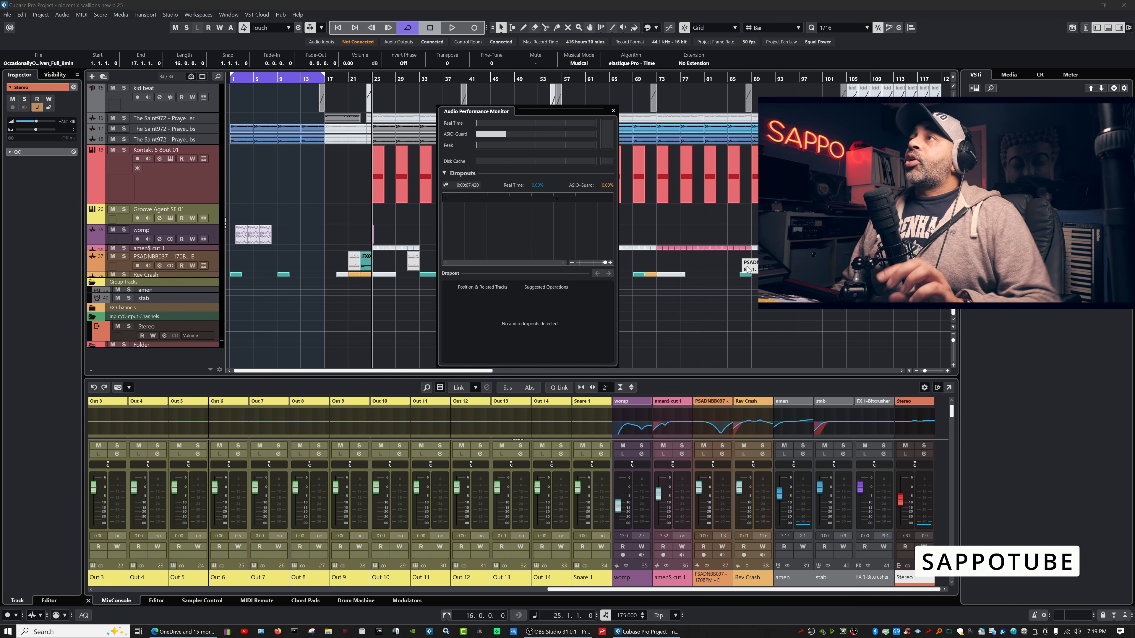
drag(924, 370, 921, 370)
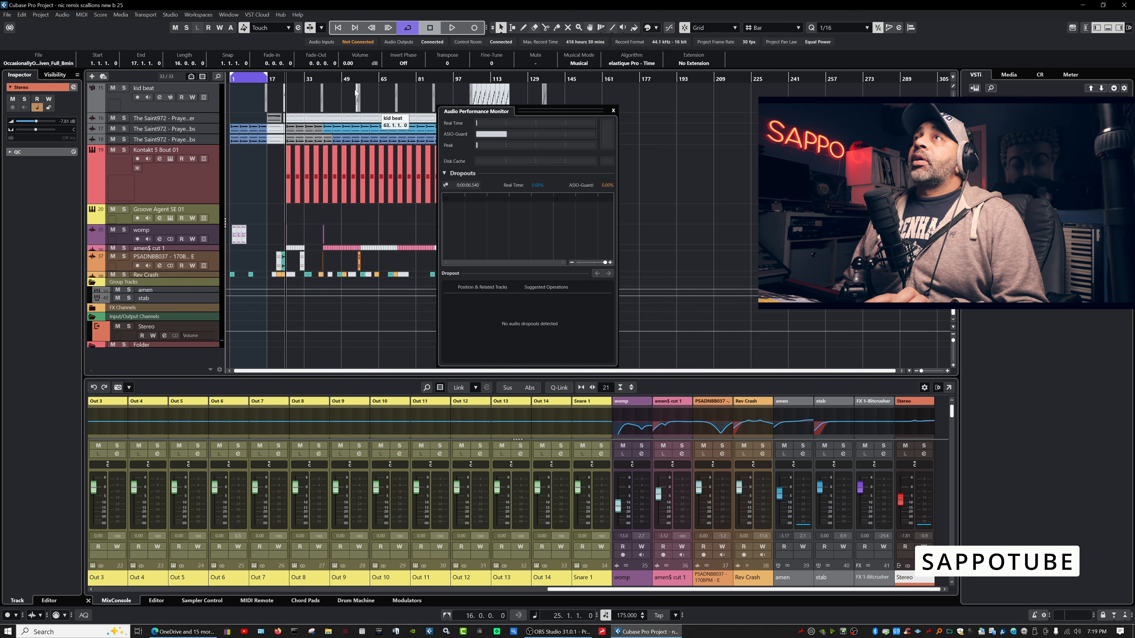
click(299, 78)
Play the project from bar 31, stop, and inspect the performance graph.
key(space)
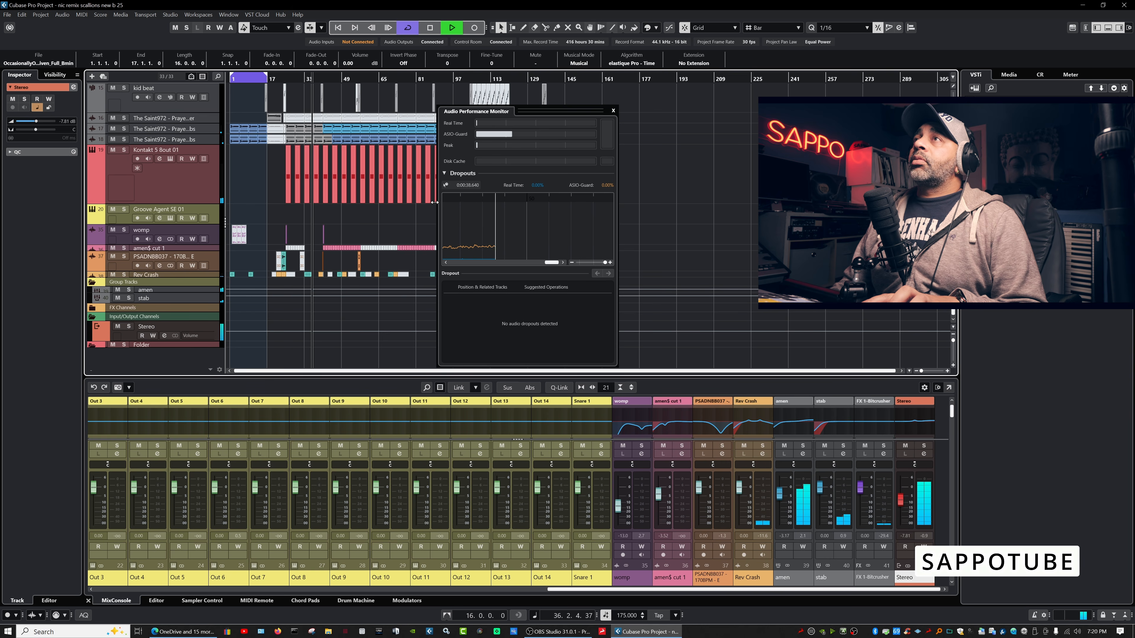
key(space)
click(513, 250)
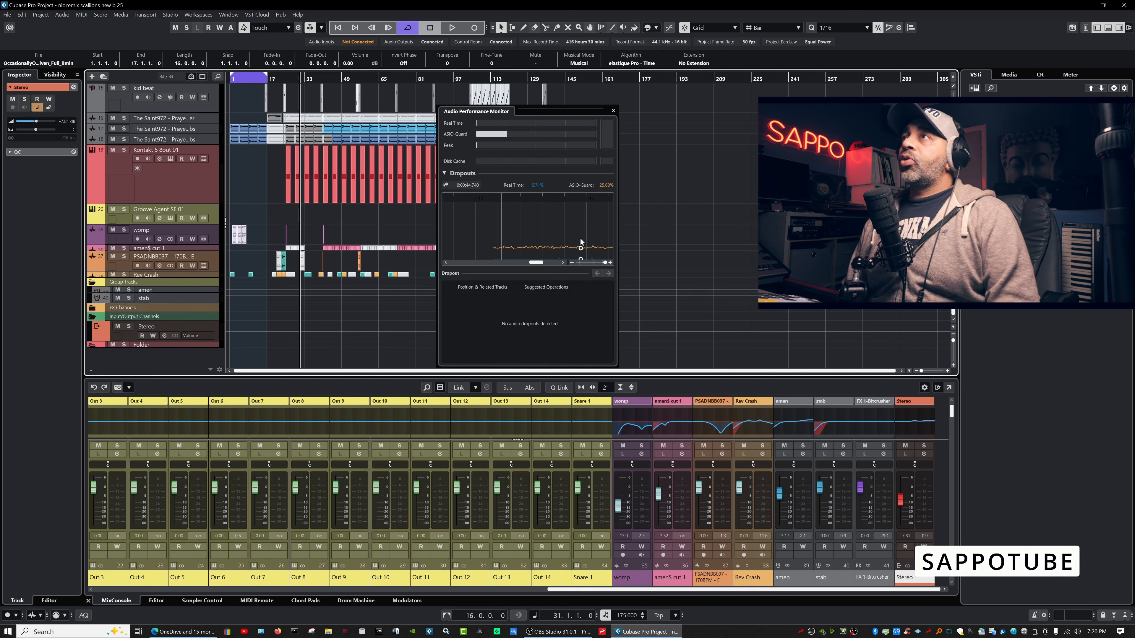
Zoom the performance graph out to show more time, then play and stop again.
mouse_move(605, 263)
mouse_down()
mouse_move(457, 259)
mouse_move(475, 258)
mouse_up()
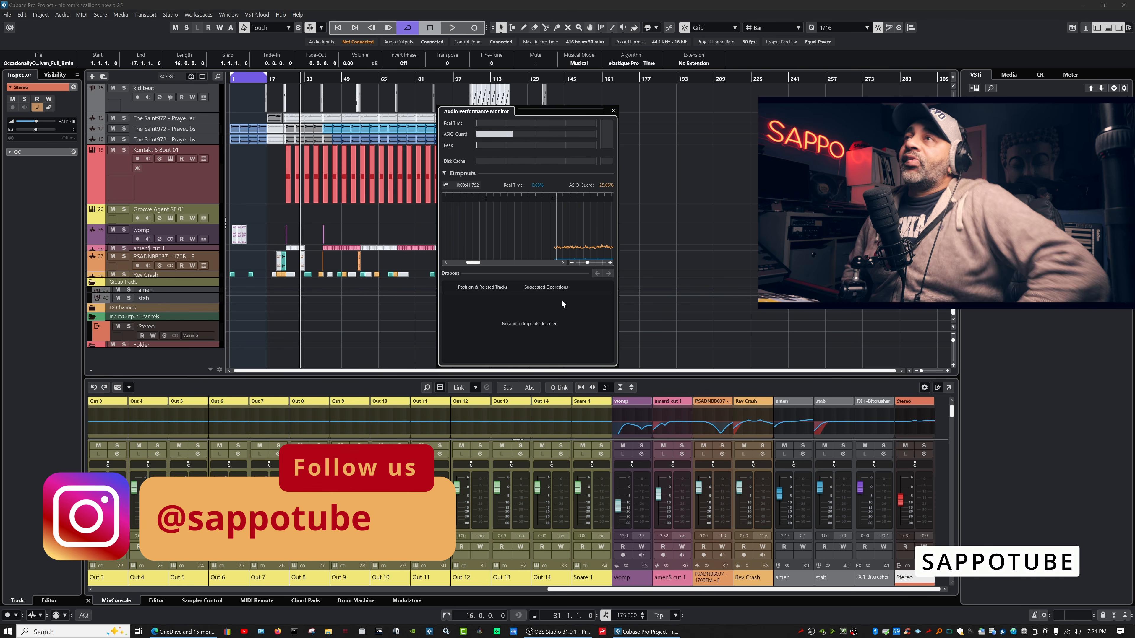
key(space)
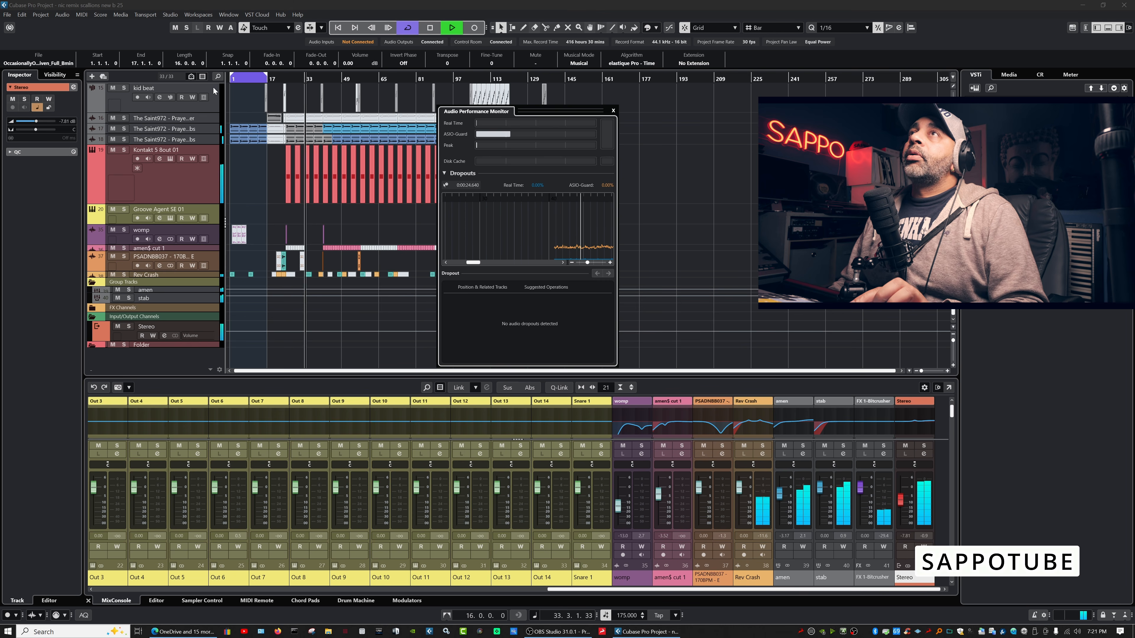
key(space)
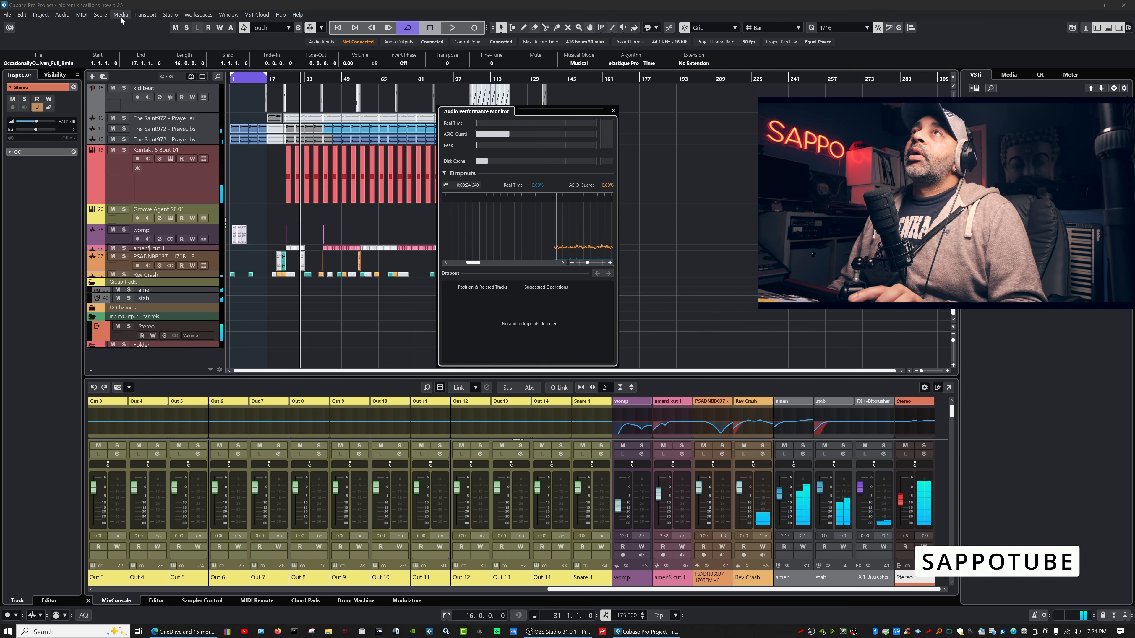
click(120, 15)
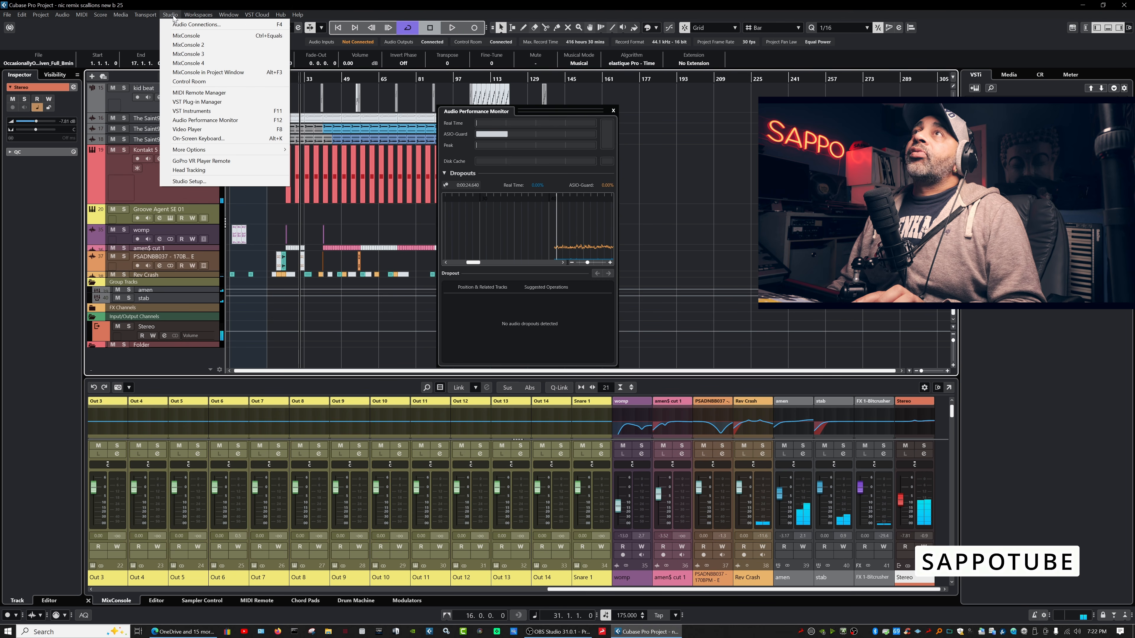
Open a separate MixConsole window, play briefly, minimize it, and stop playback.
click(186, 35)
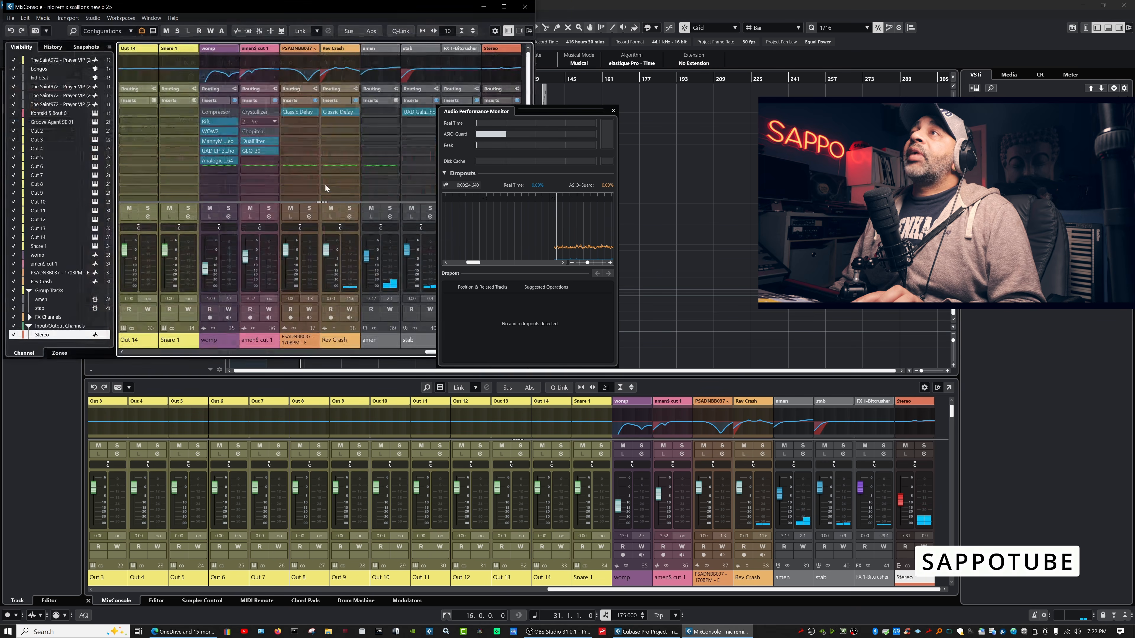
key(space)
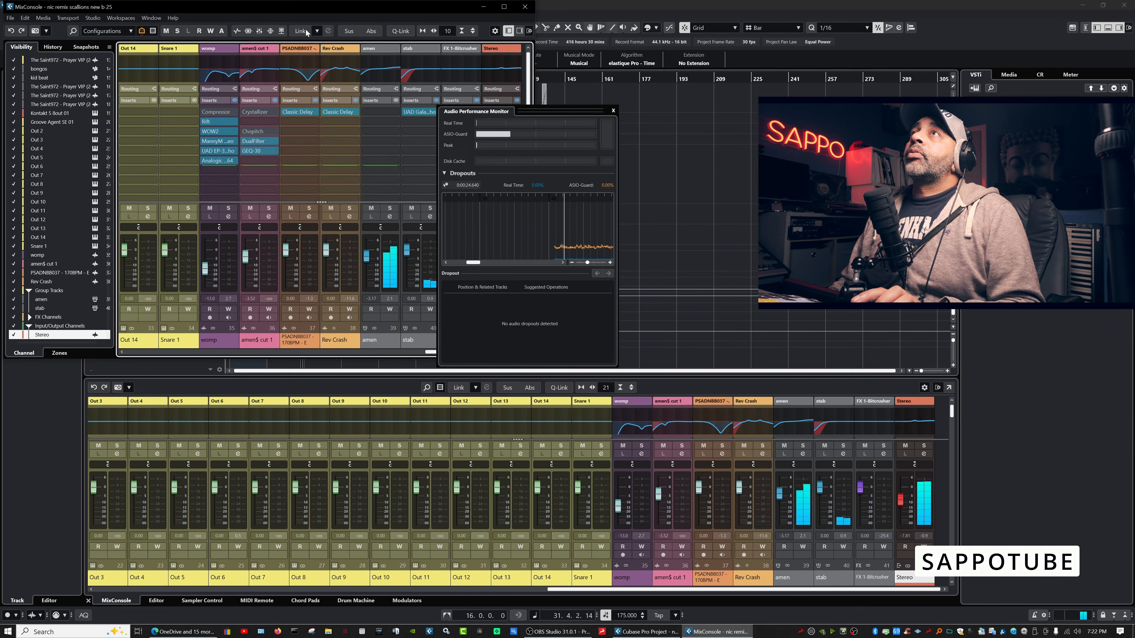
click(717, 631)
key(space)
Return to the main project window, which shows its built-in mixer.
click(826, 603)
drag(826, 603, 602, 584)
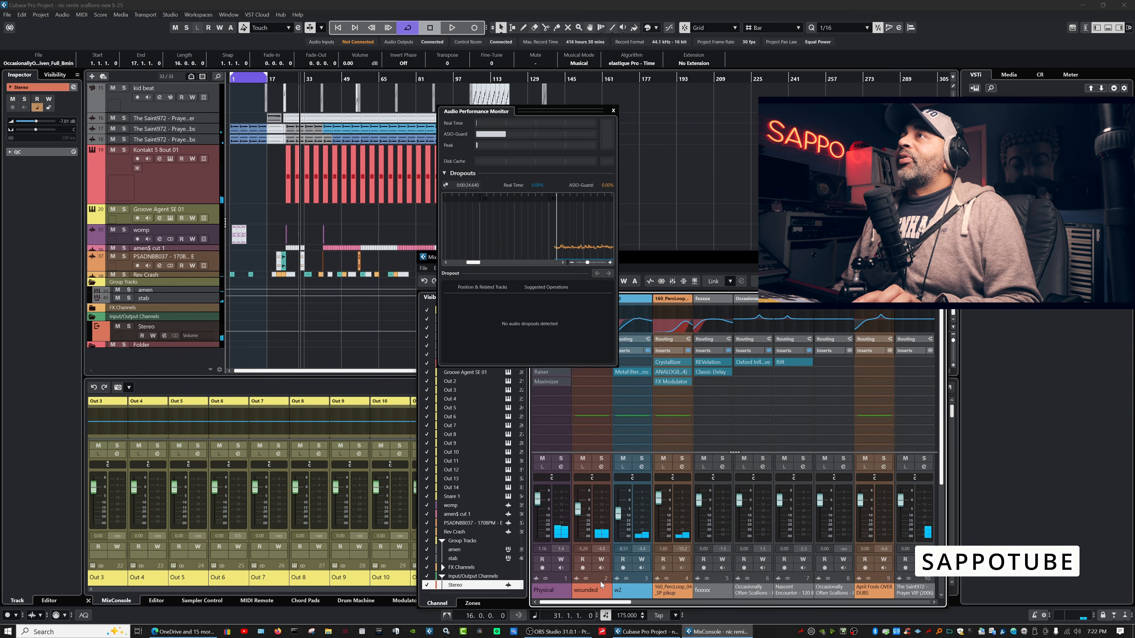
scroll(602, 584, right, 10)
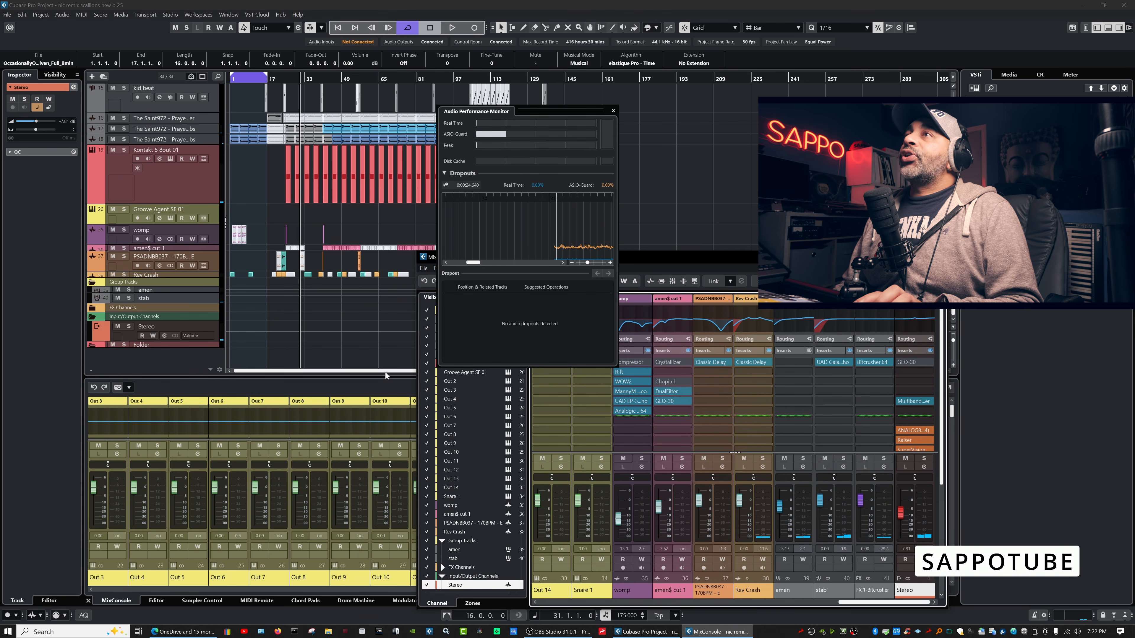
click(207, 361)
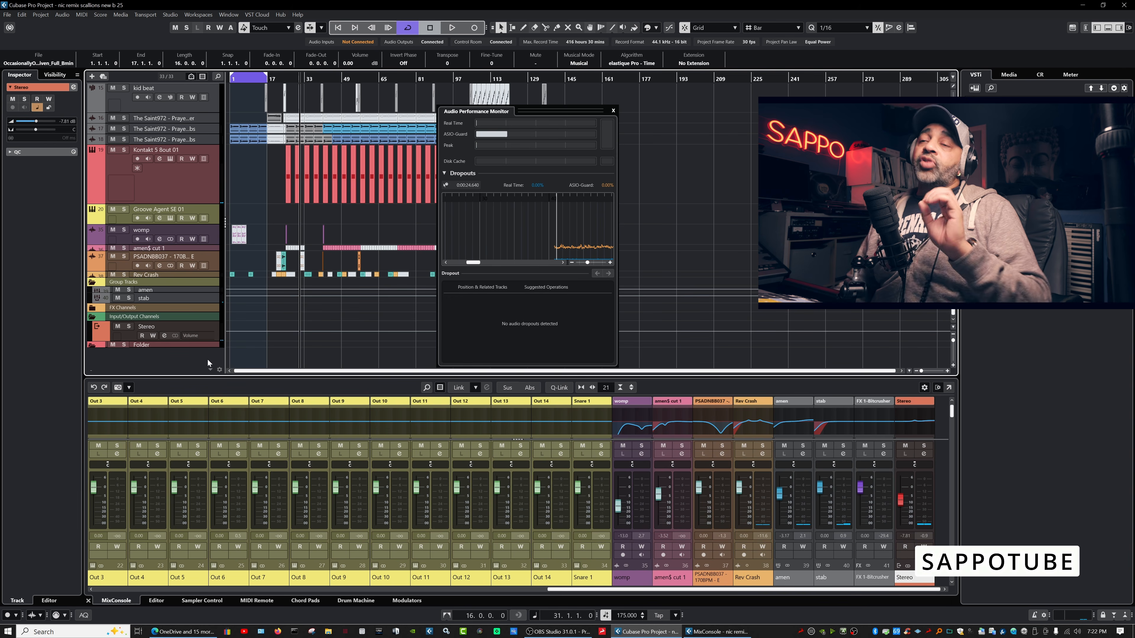
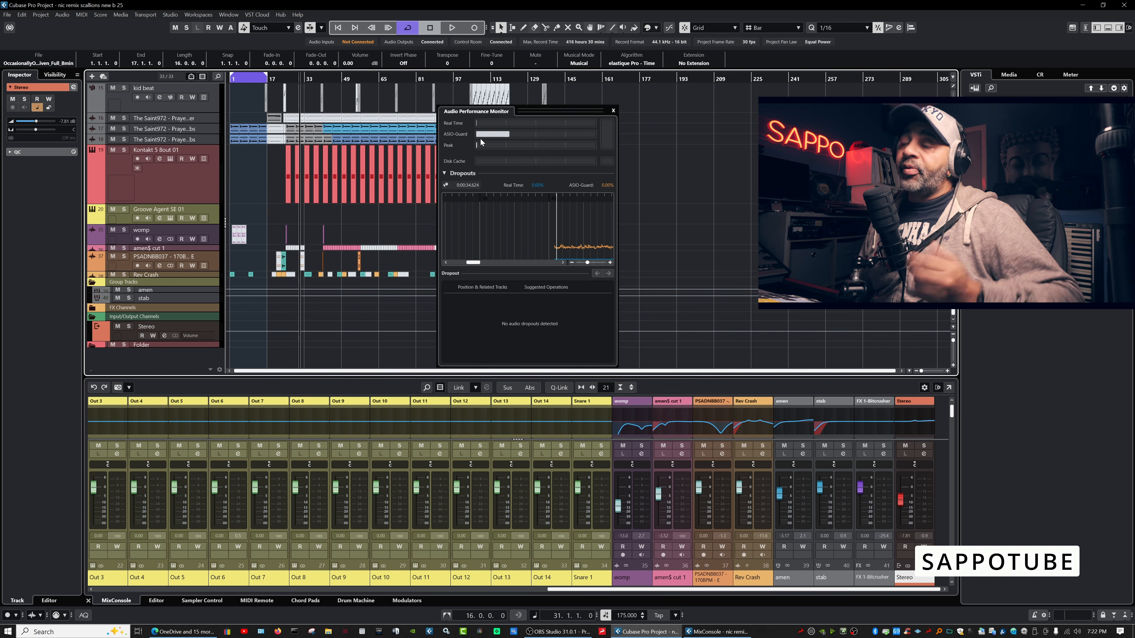
Close the Audio Performance Monitor and search the MediaBay loop library for '175'.
click(612, 111)
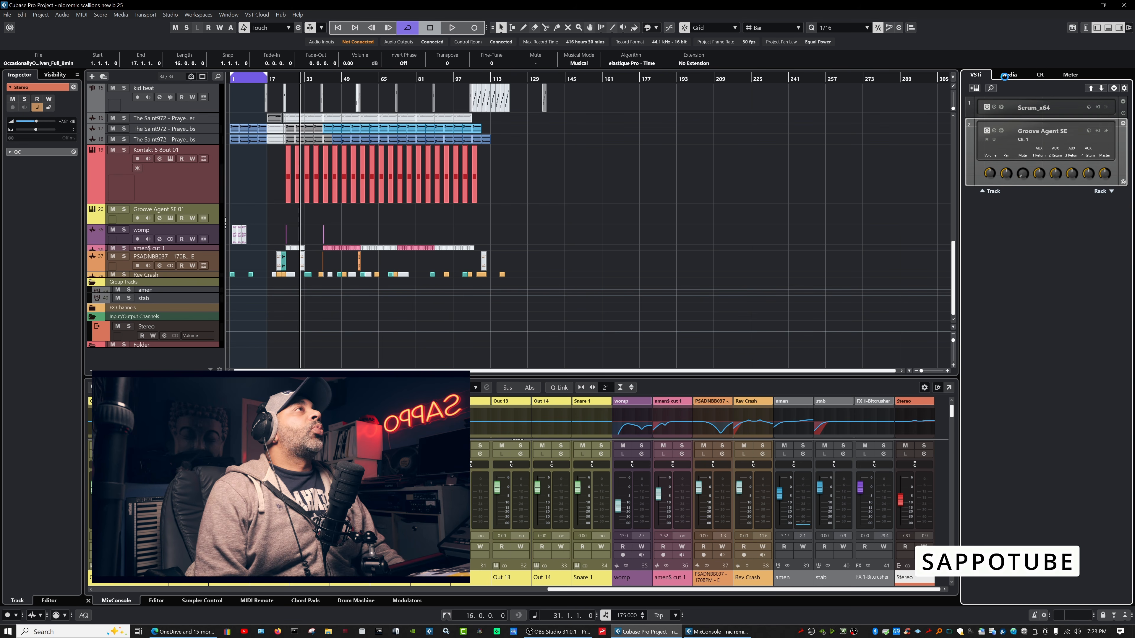
click(1004, 75)
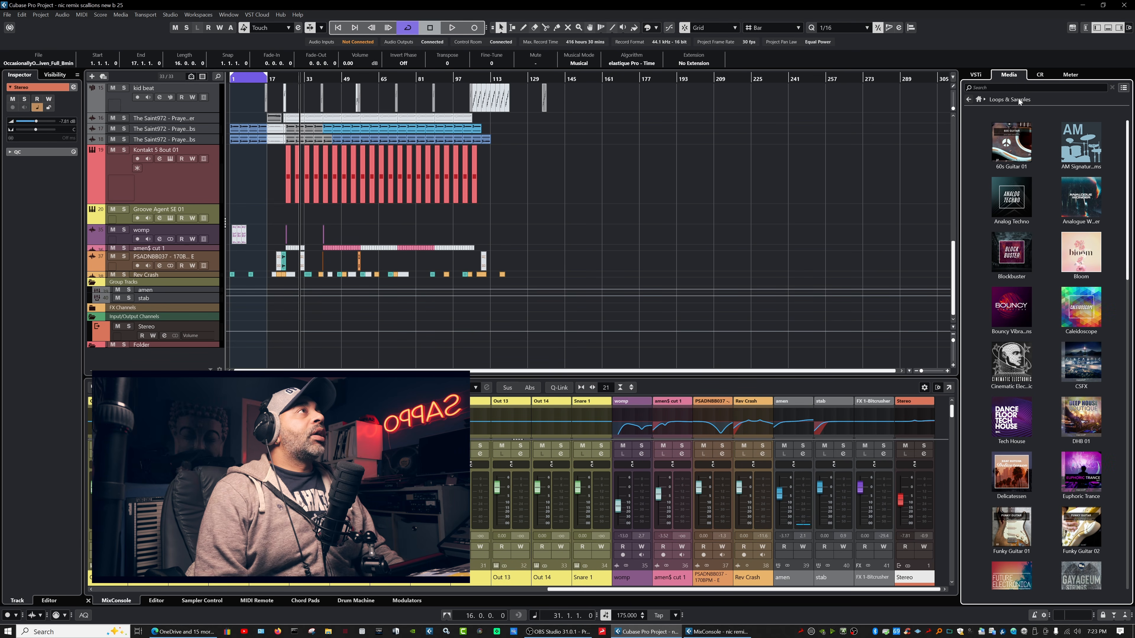
click(1004, 87)
text(175)
Select FC07 Mellowtone Loop 05 100 and audition it in the previewer.
click(996, 317)
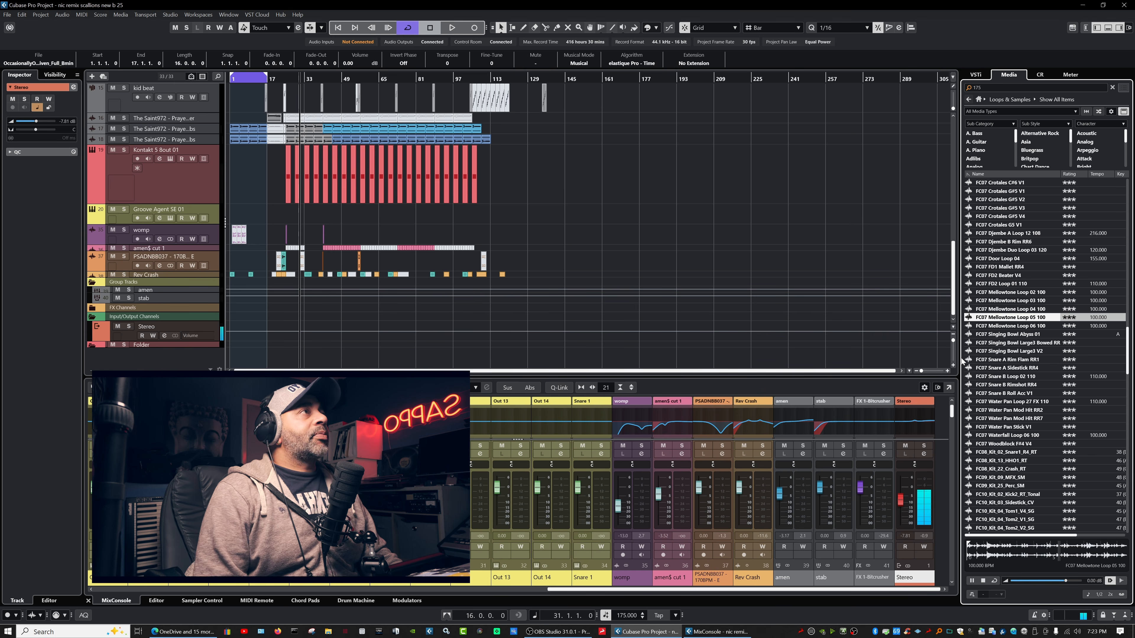
click(983, 580)
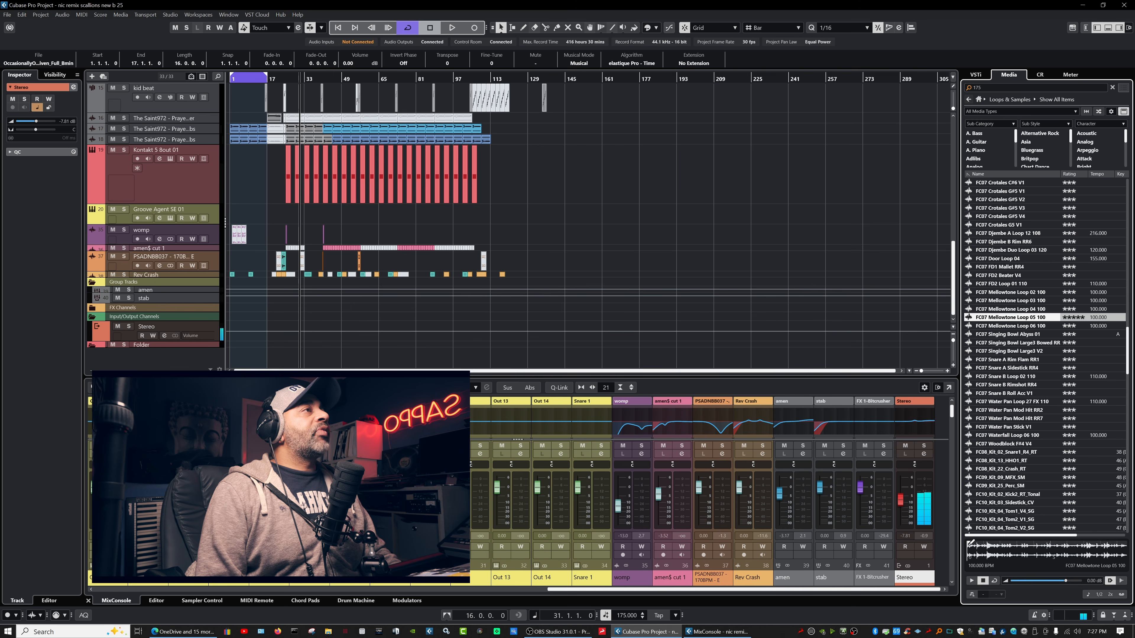
click(973, 580)
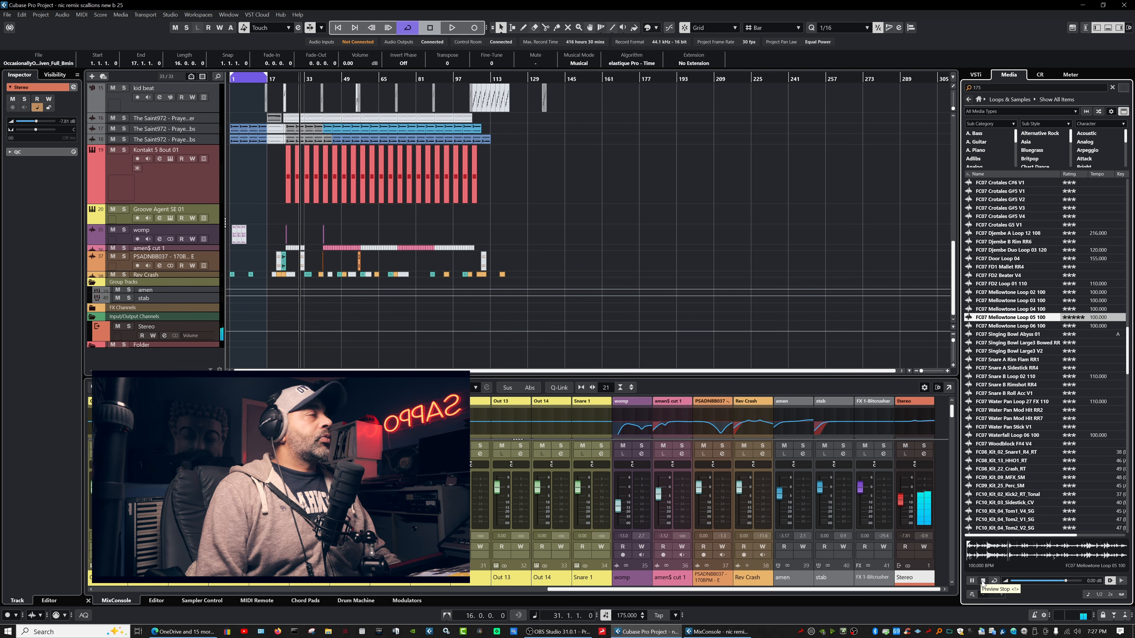
click(982, 581)
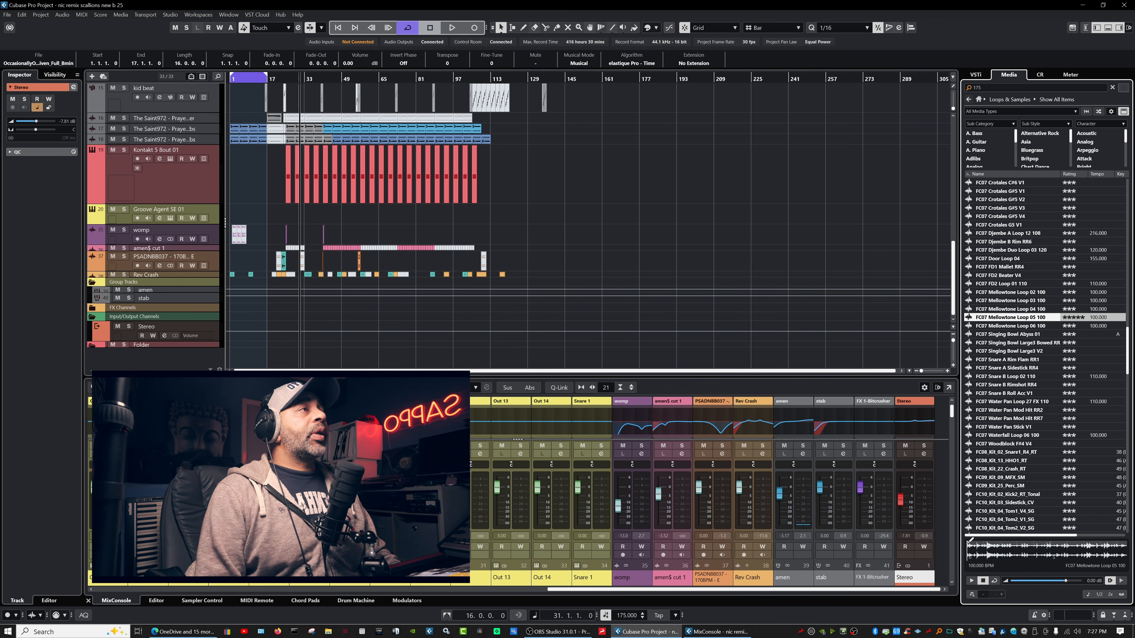
click(991, 547)
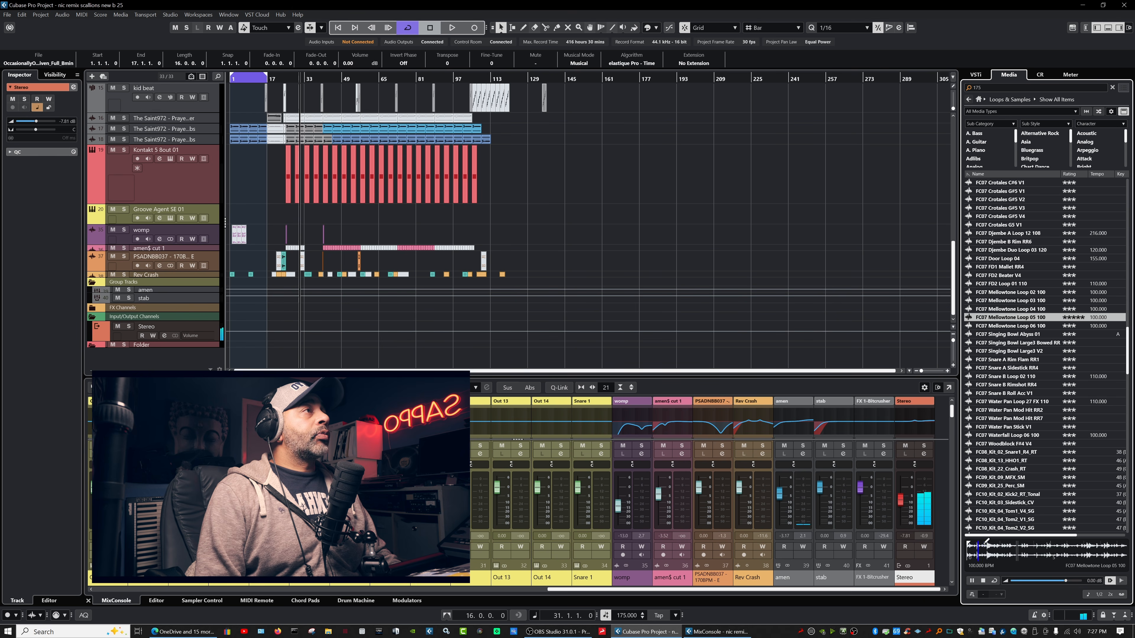
Mark and trim a section of the loop, audition it, and drag it toward the project.
mouse_move(981, 542)
mouse_down()
mouse_move(1070, 550)
mouse_move(1046, 549)
mouse_up()
click(982, 549)
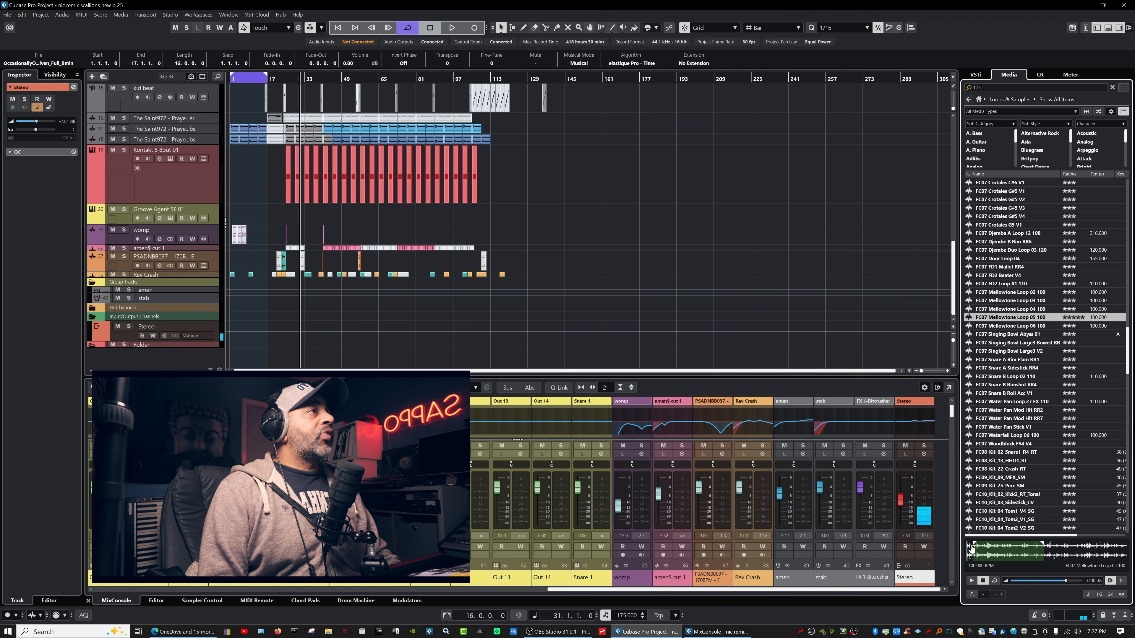
click(971, 580)
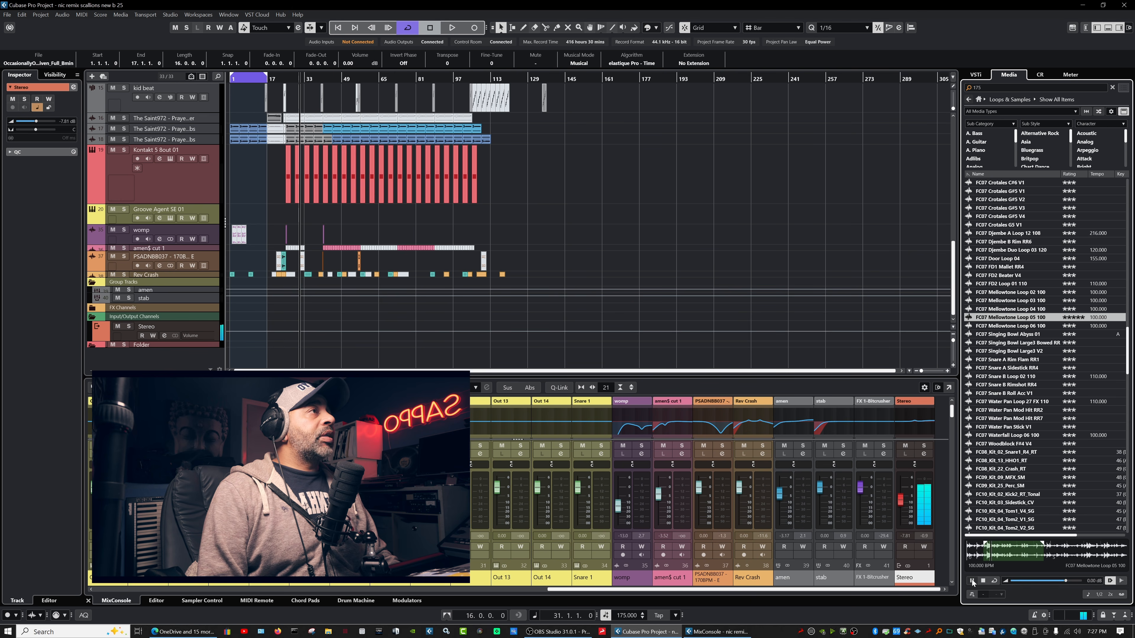
drag(1043, 546, 1033, 549)
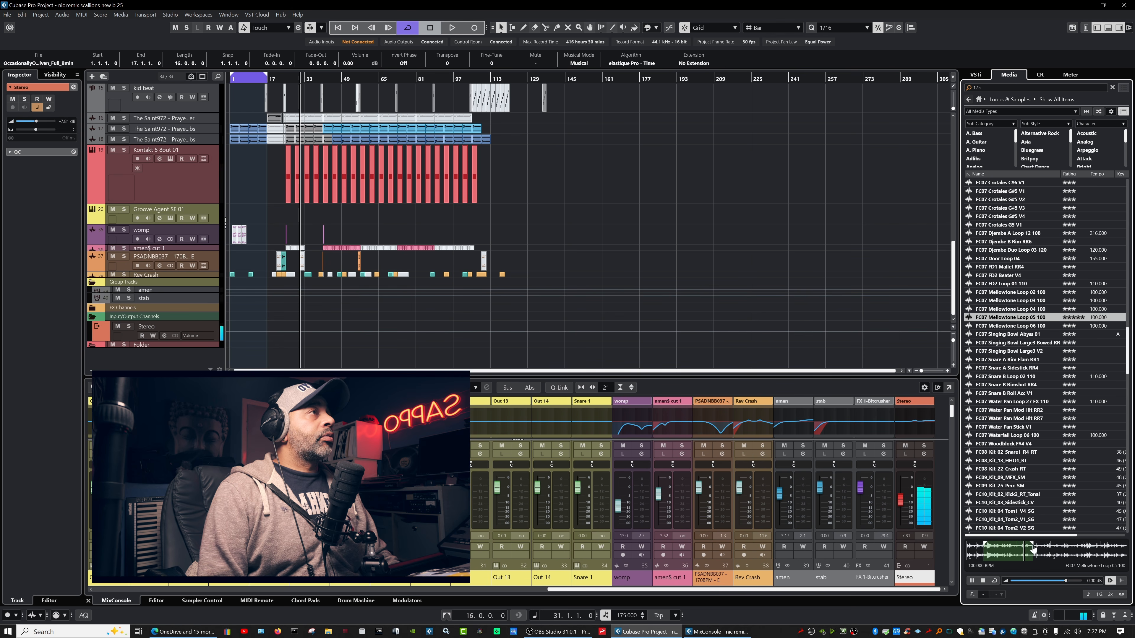
click(984, 581)
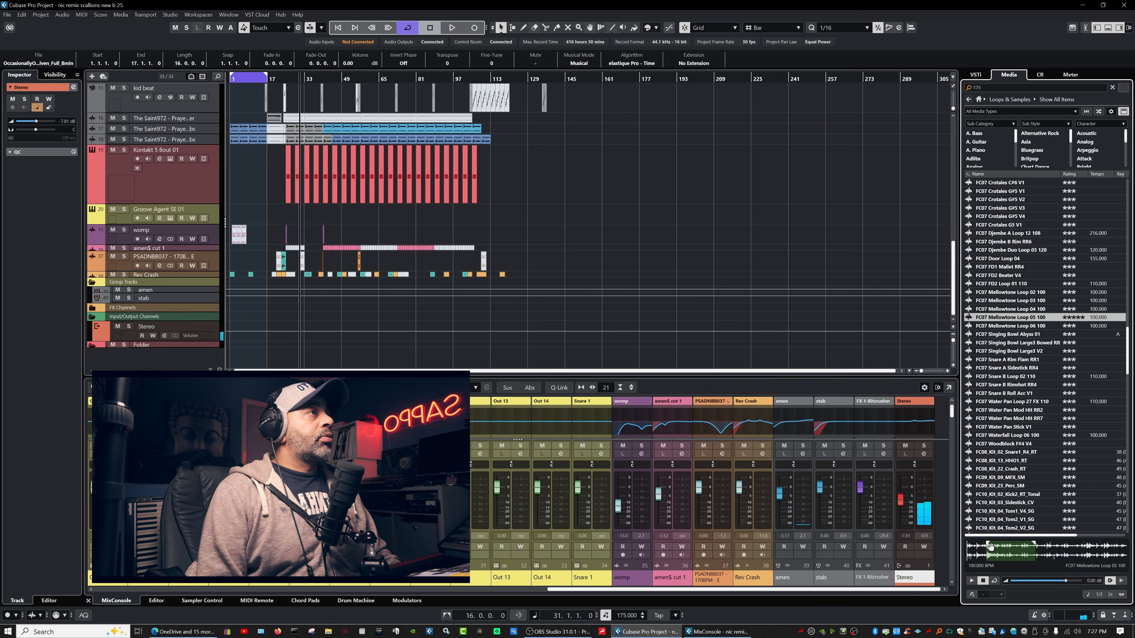
click(970, 581)
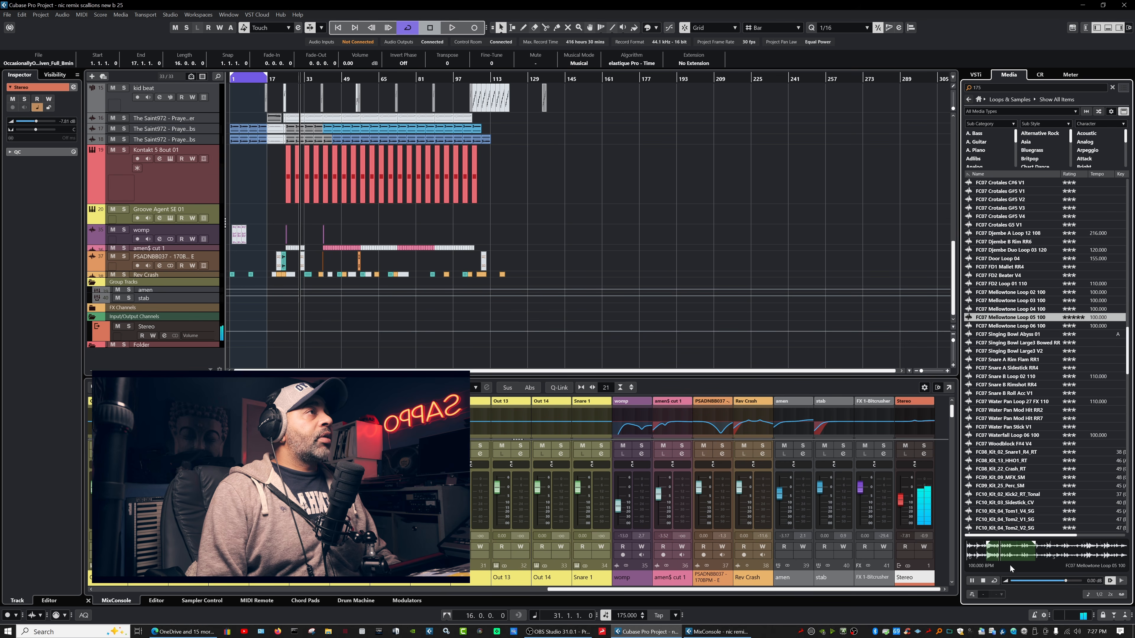
click(982, 582)
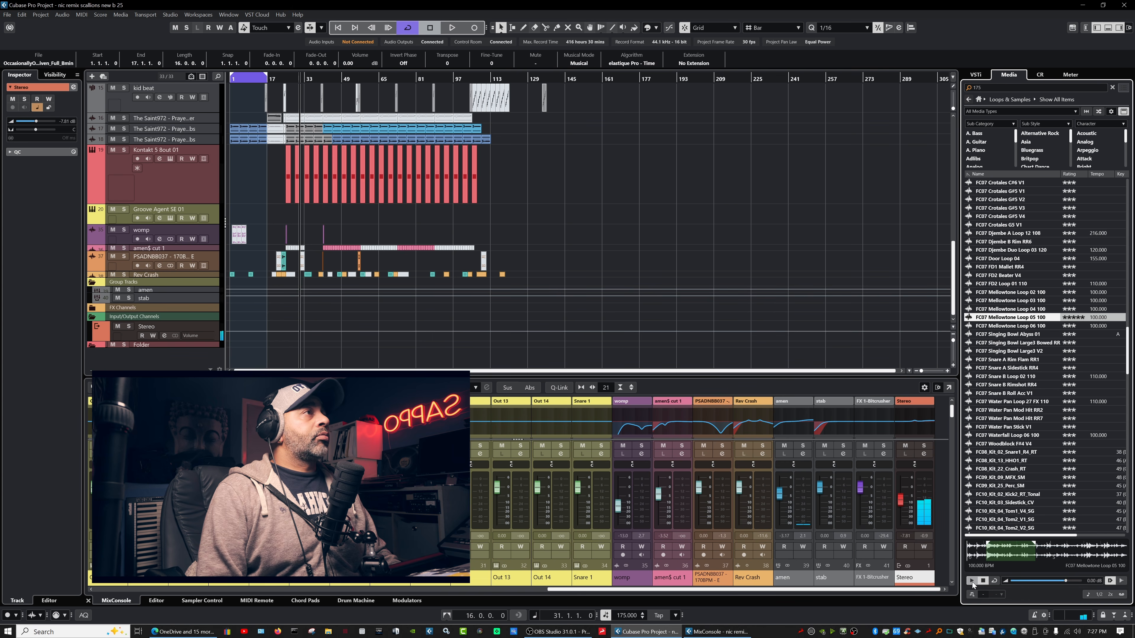
drag(996, 564, 556, 183)
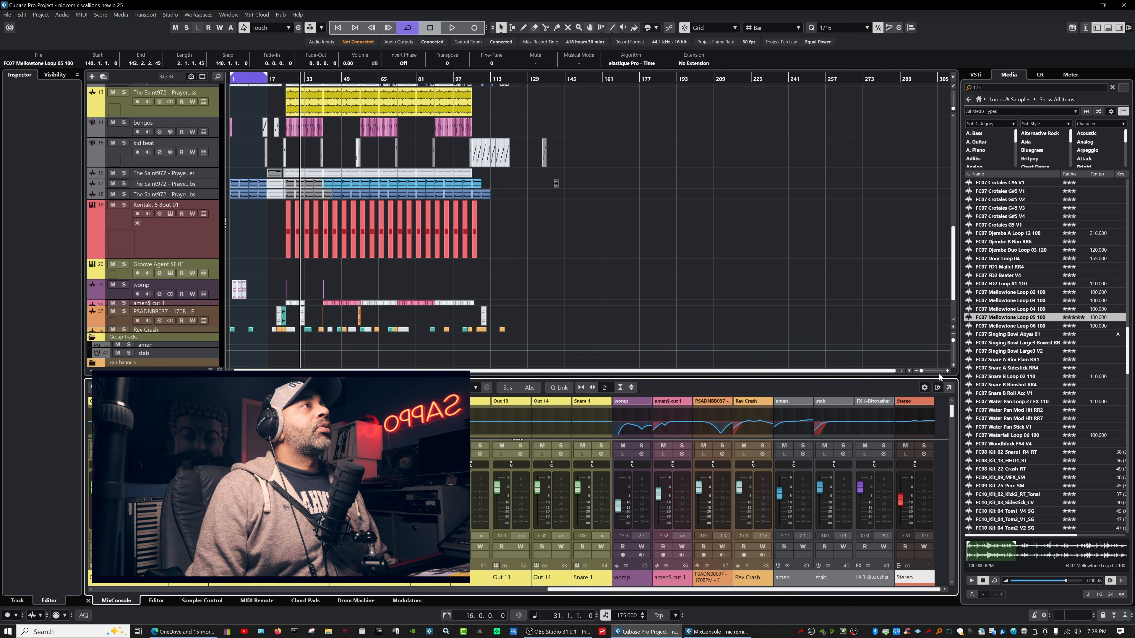
Zoom in on bars 117–161 with taller tracks; split the Mellowtone event at bar 141, then undo.
drag(920, 371, 928, 372)
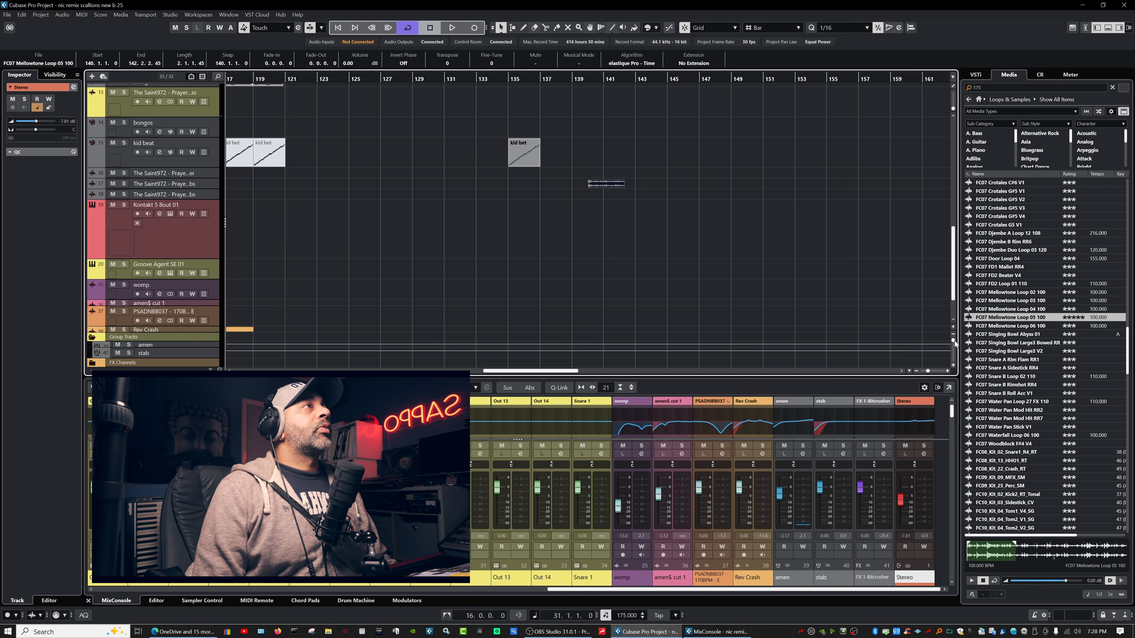
drag(953, 342, 954, 349)
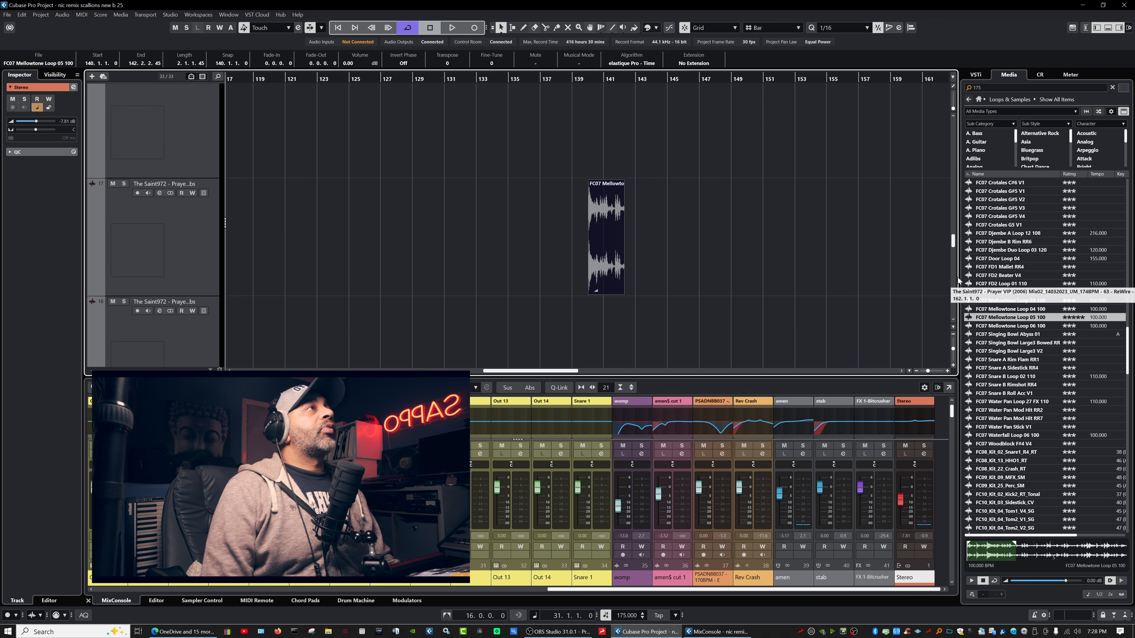
alt+click(607, 234)
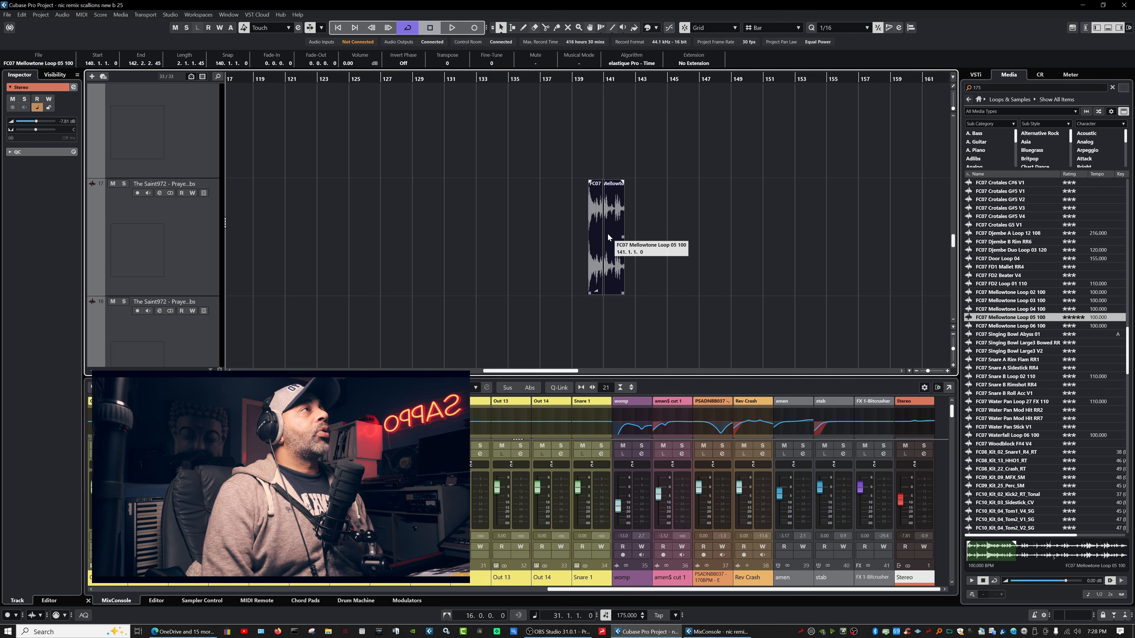
key(ctrl+z)
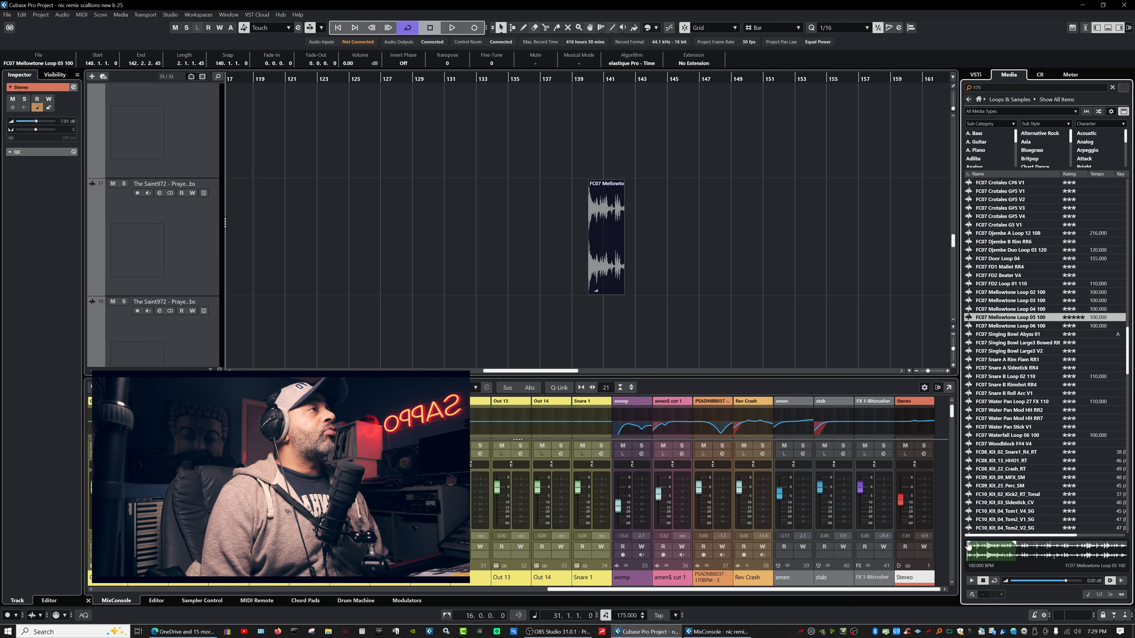
Place another Mellowtone loop section in the project and stretch it to end at bar 149.
drag(966, 545, 1006, 551)
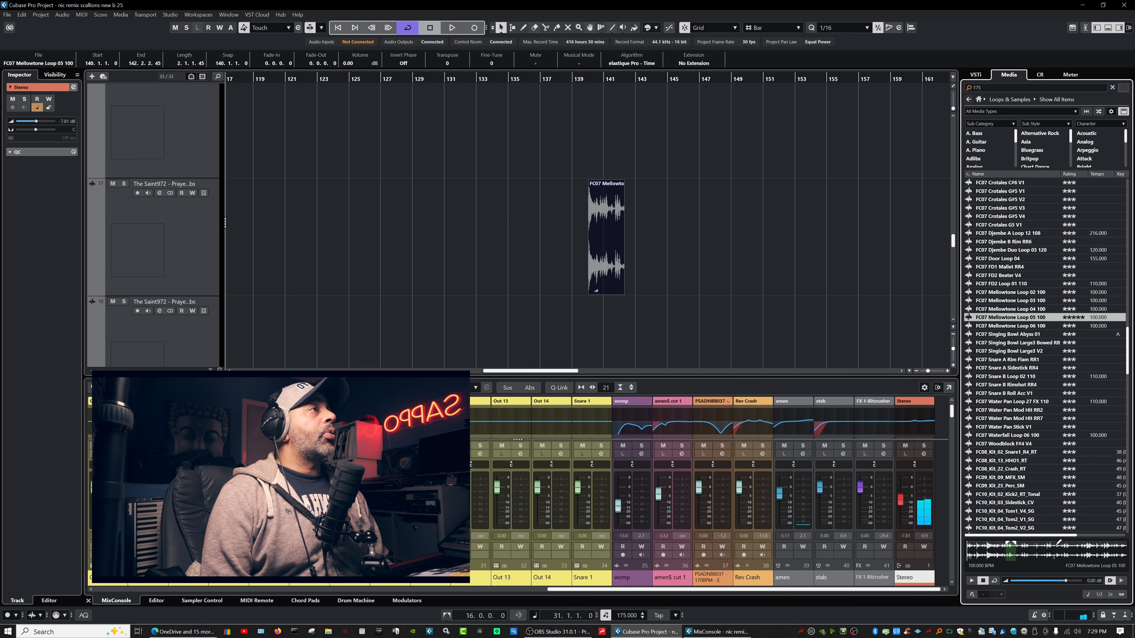
drag(1010, 551, 645, 257)
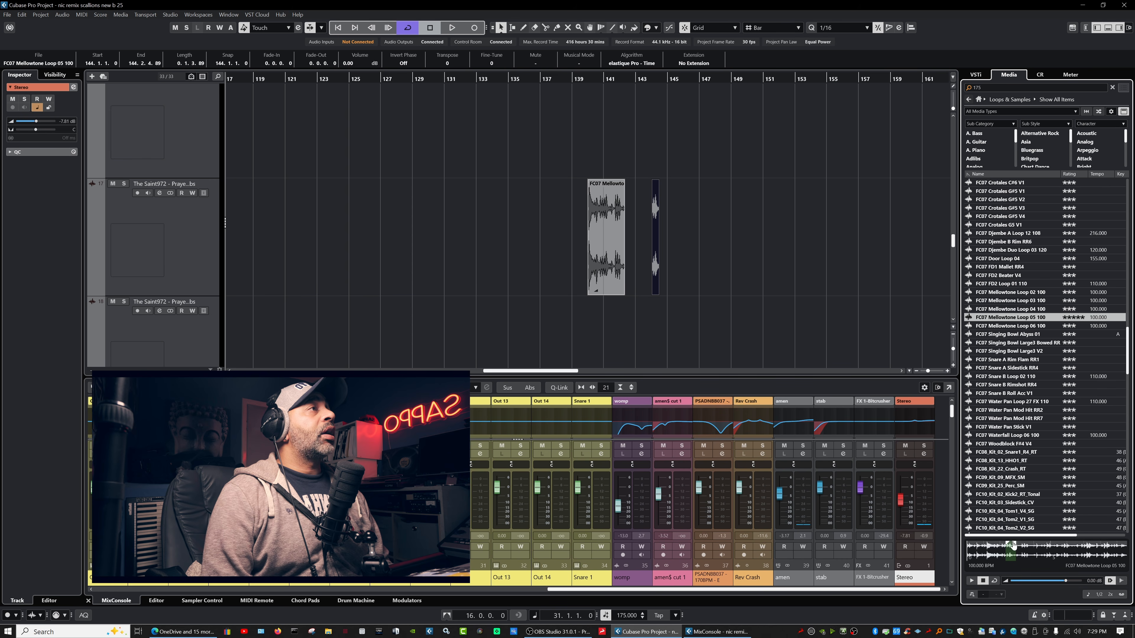
click(1003, 546)
drag(1002, 546, 691, 277)
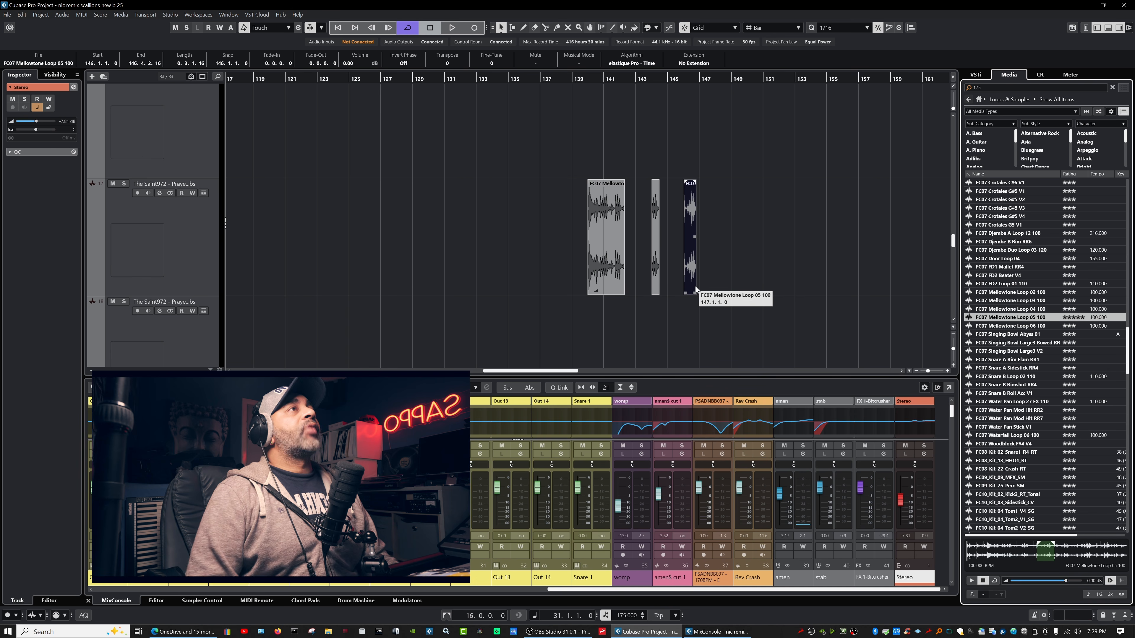
drag(693, 293, 819, 273)
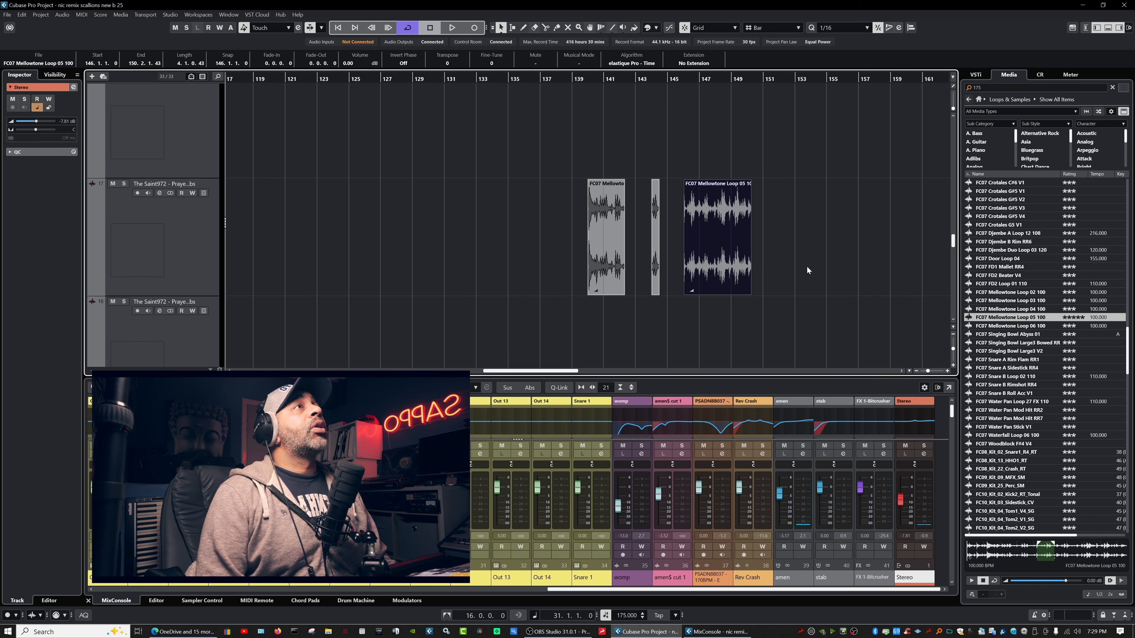
Switch to the split tool, keep the Bar grid, and zoom out to the whole song.
key(3)
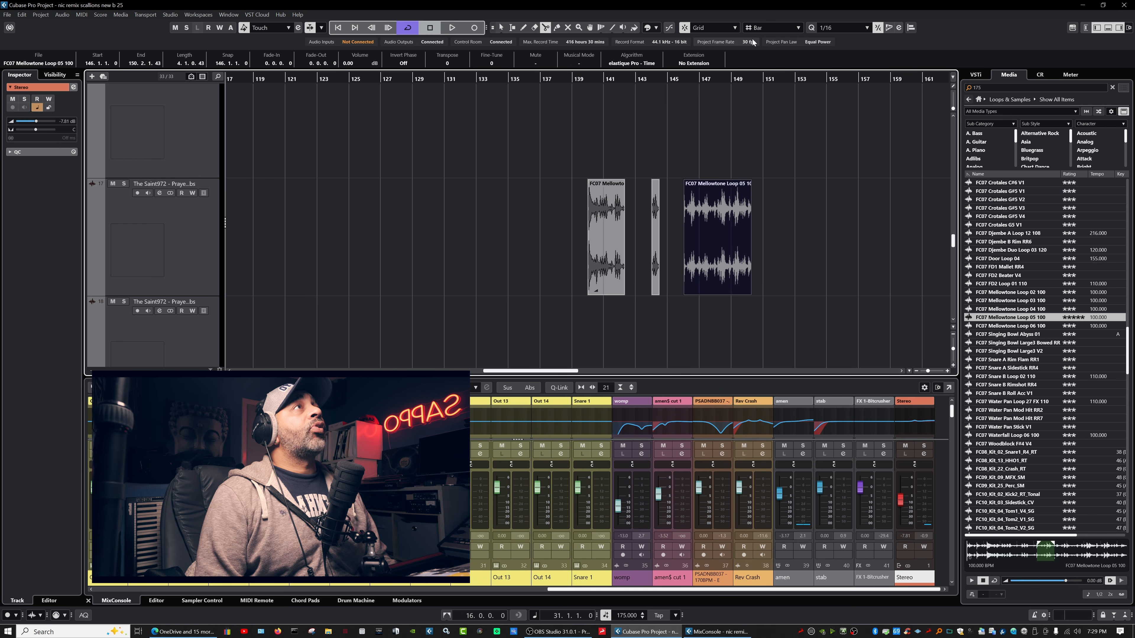
click(764, 27)
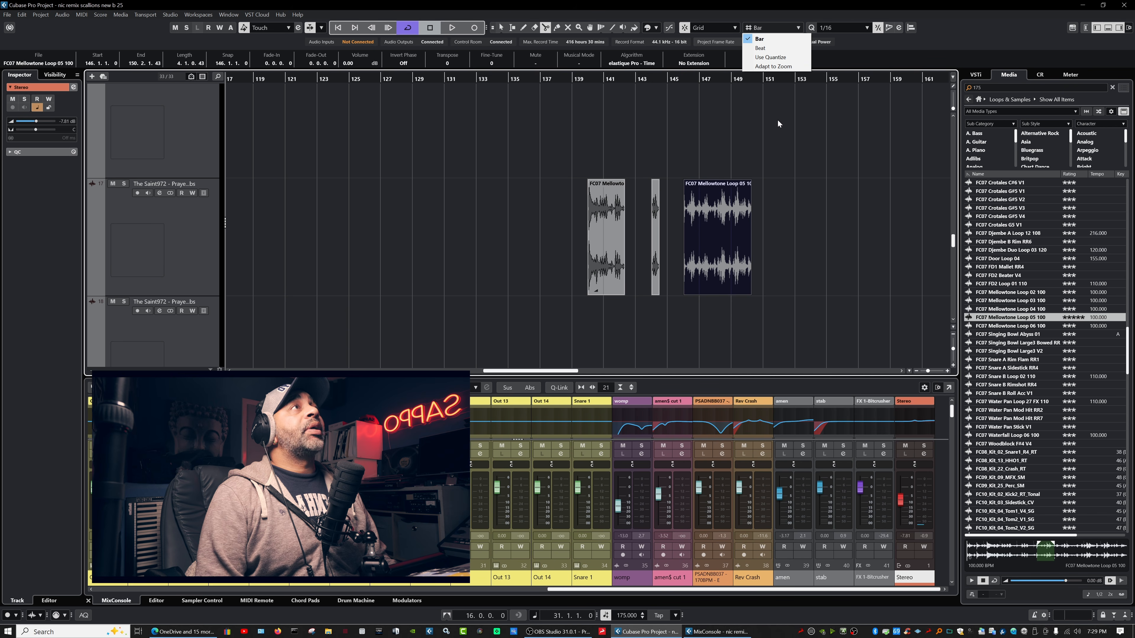
click(767, 243)
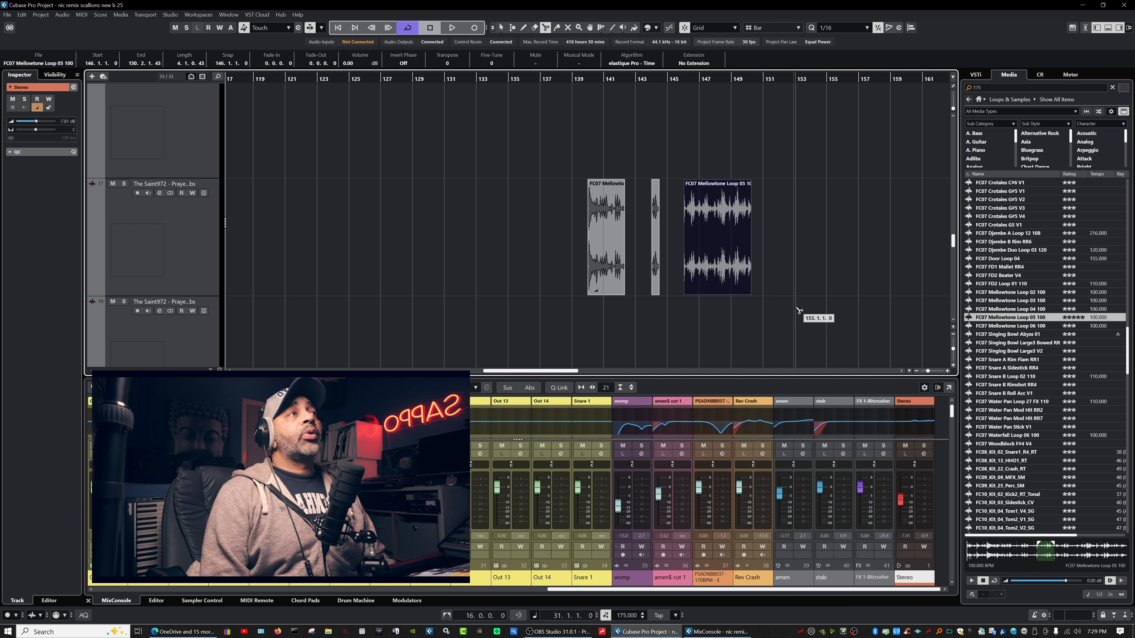
drag(926, 371, 955, 341)
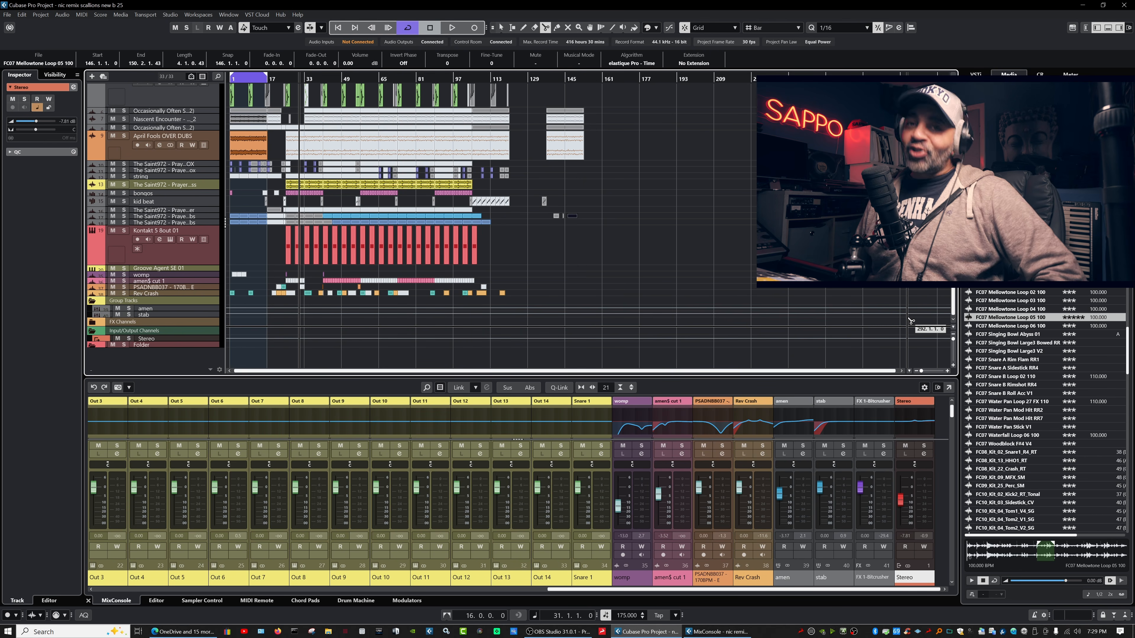
Select the Groove Agent SE 01 track, open File > Export > Audio Mixdown, and choose Multiple channels.
click(156, 268)
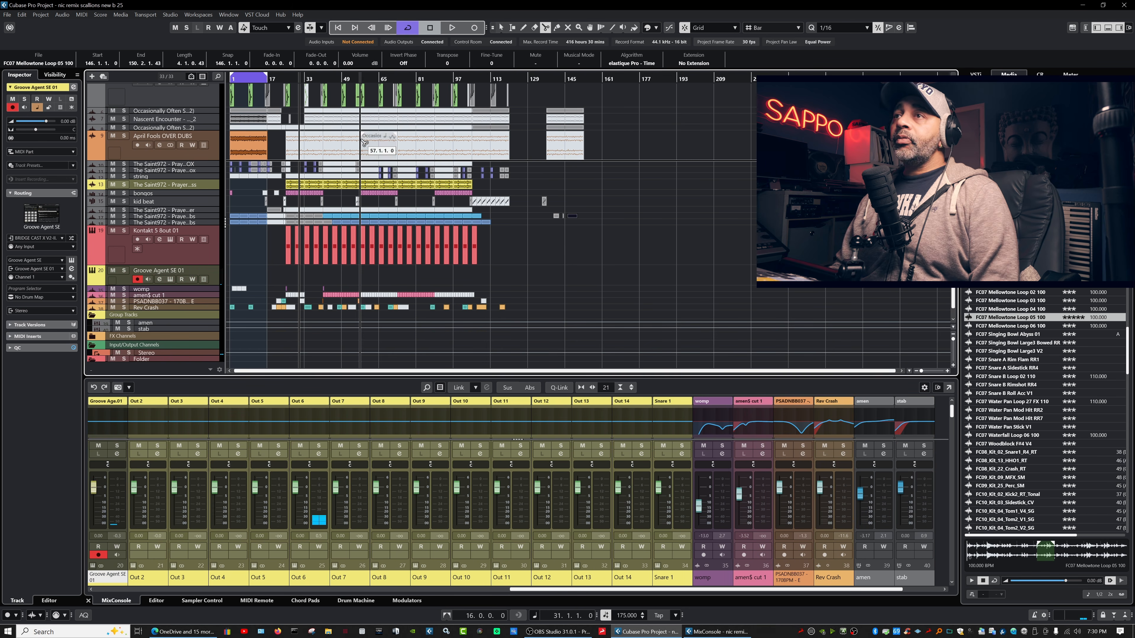
click(7, 14)
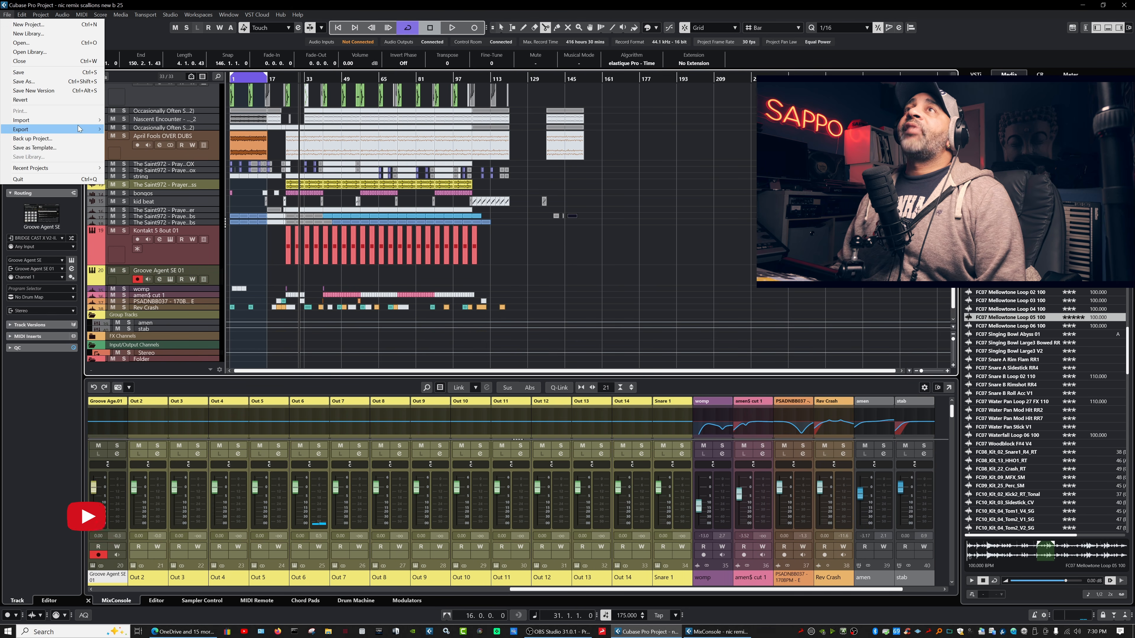
mouse_move(83, 133)
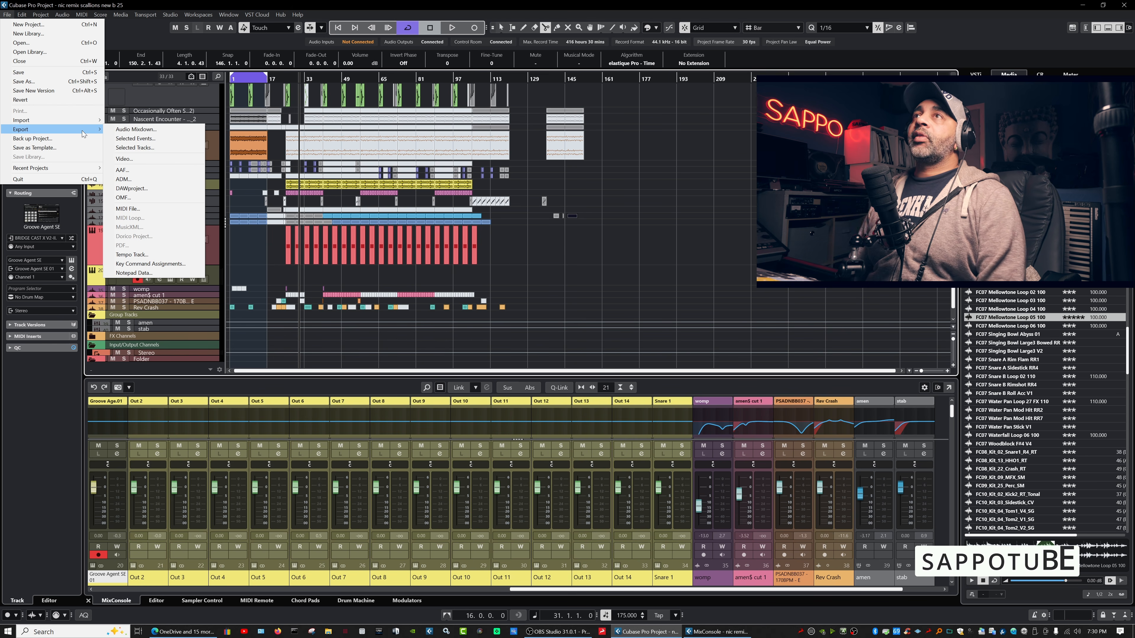
click(154, 130)
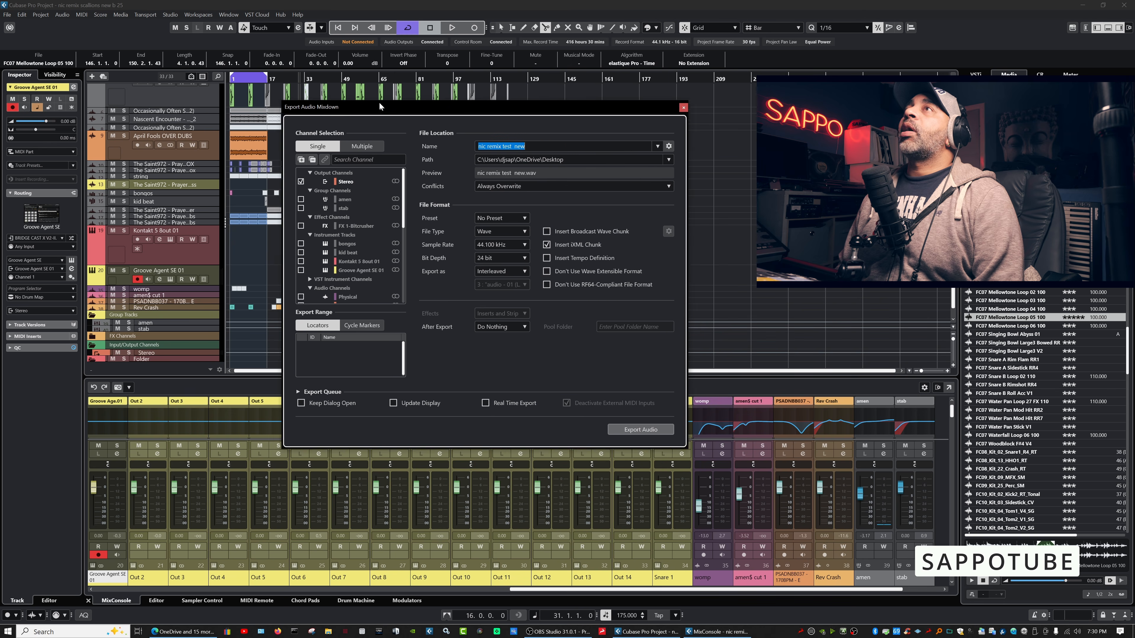
click(669, 430)
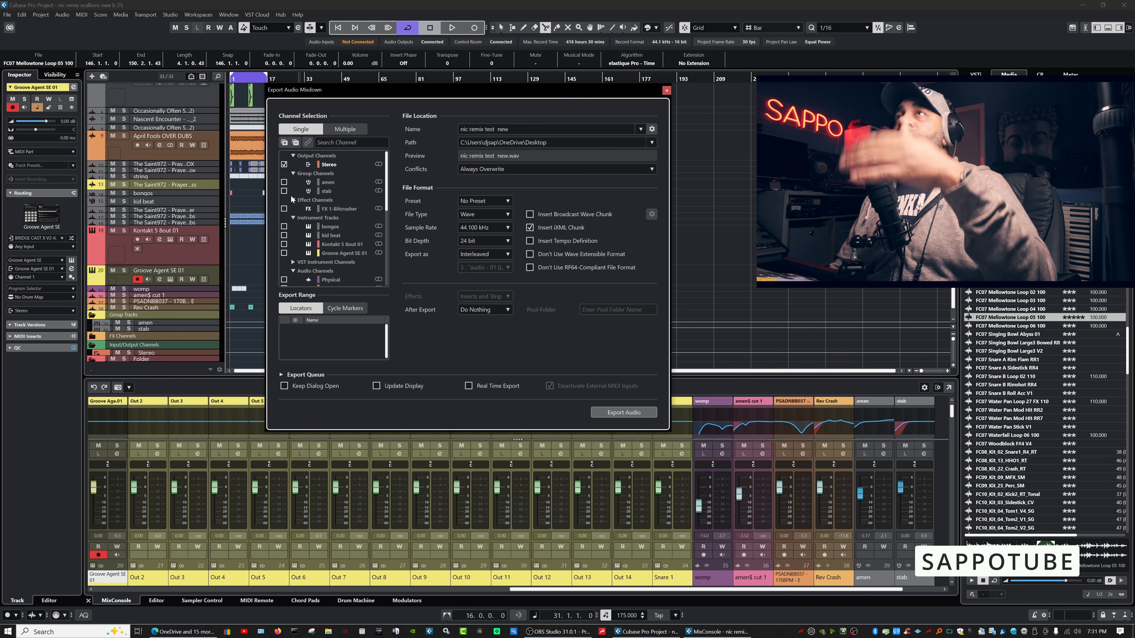
click(345, 129)
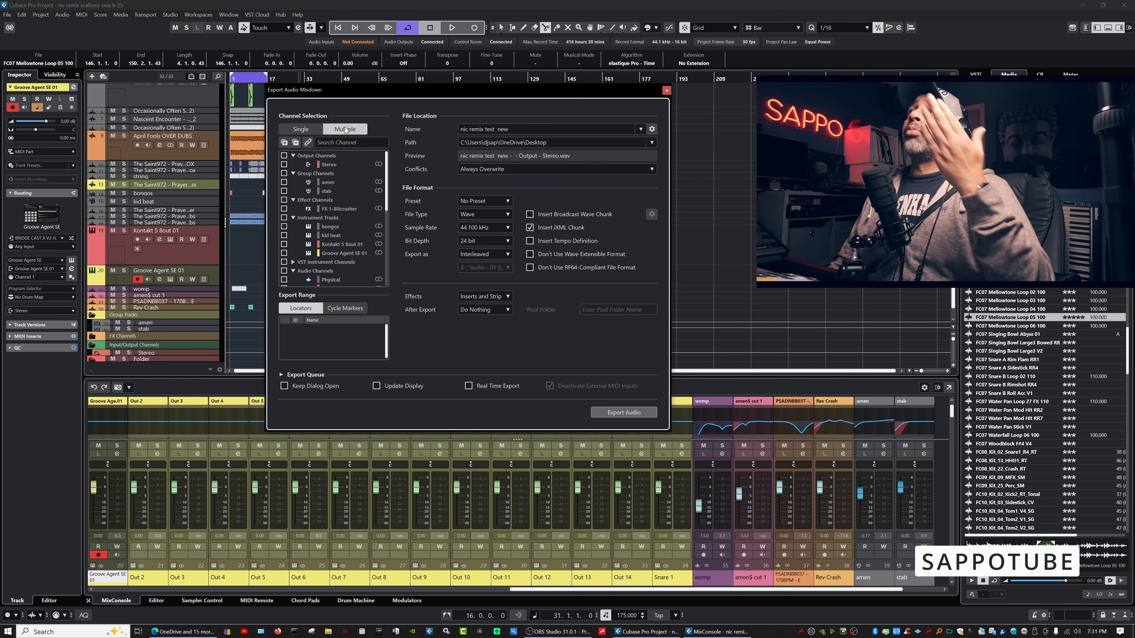
Test-tick the Stereo Out, group and FX 1-Bitcrusher channels, then clear all selections.
click(284, 155)
click(284, 174)
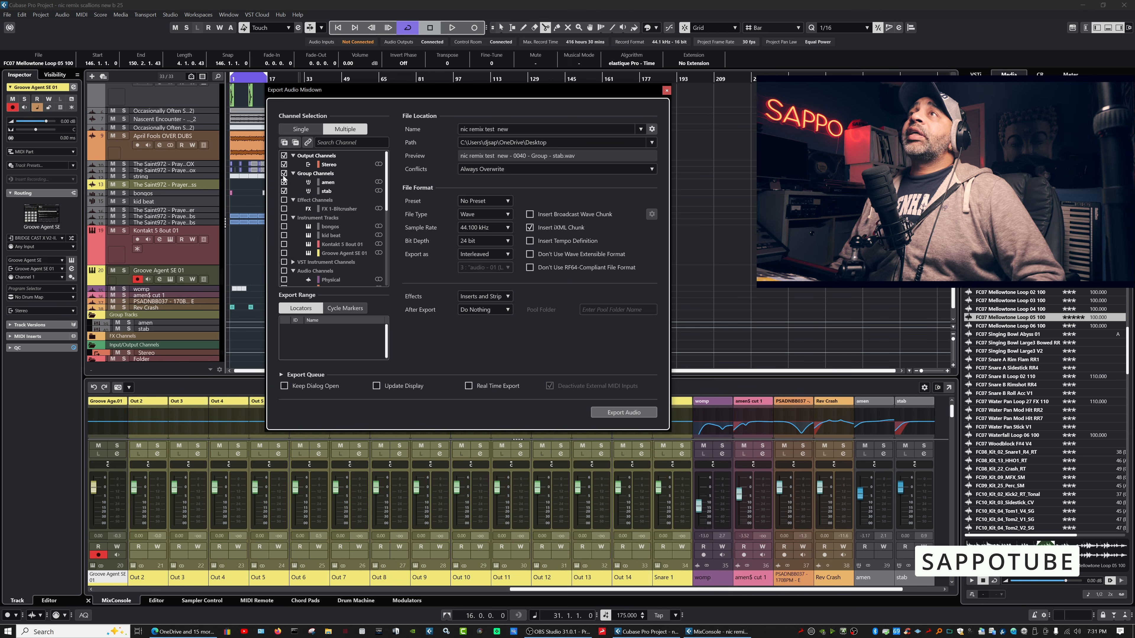
click(285, 208)
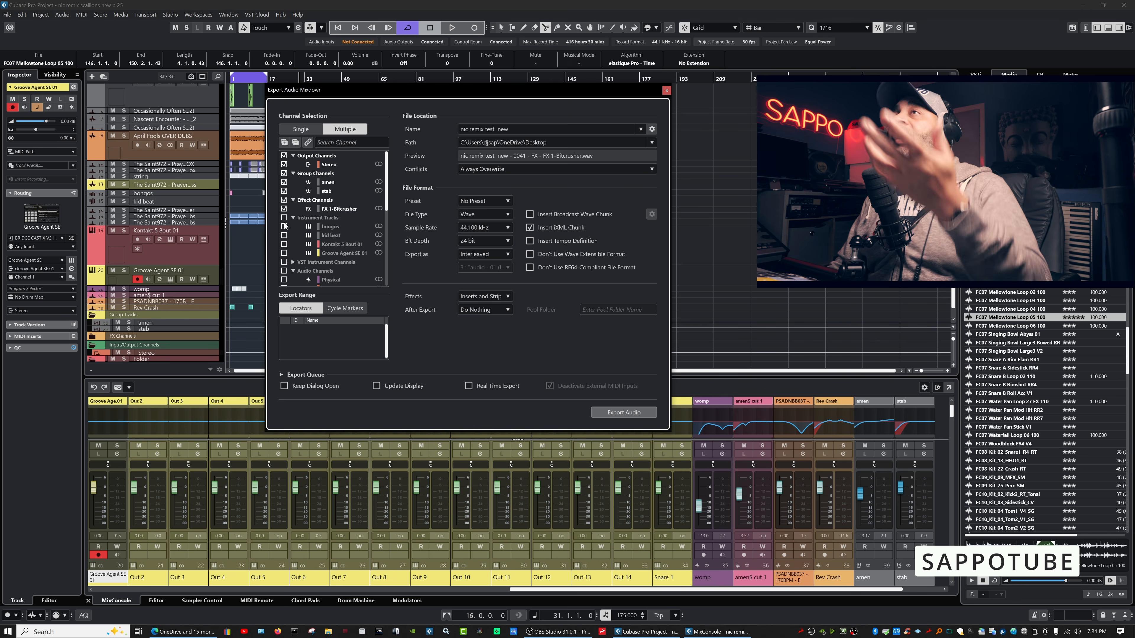
click(284, 156)
click(284, 173)
click(284, 200)
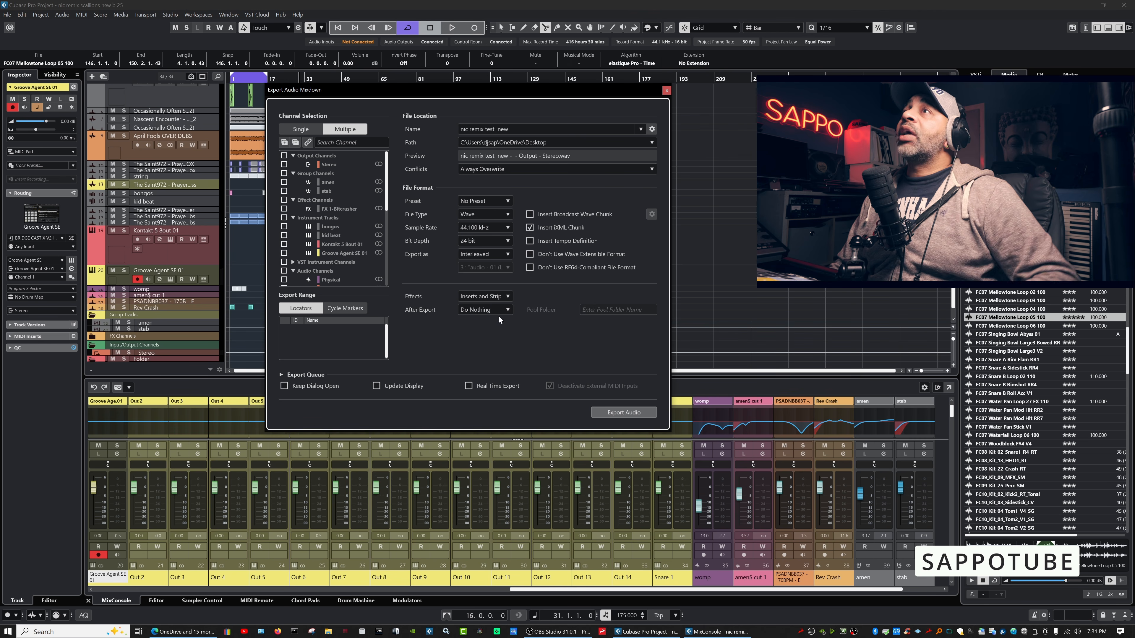
Review the Effects and After Export options, leaving After Export at Do Nothing.
click(506, 298)
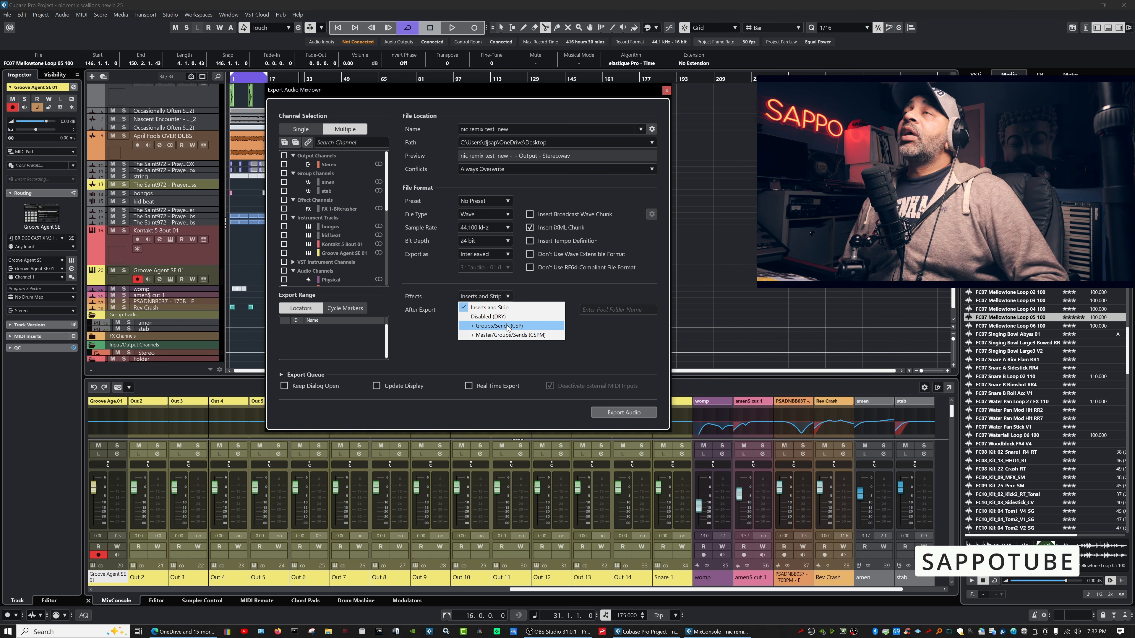
click(489, 307)
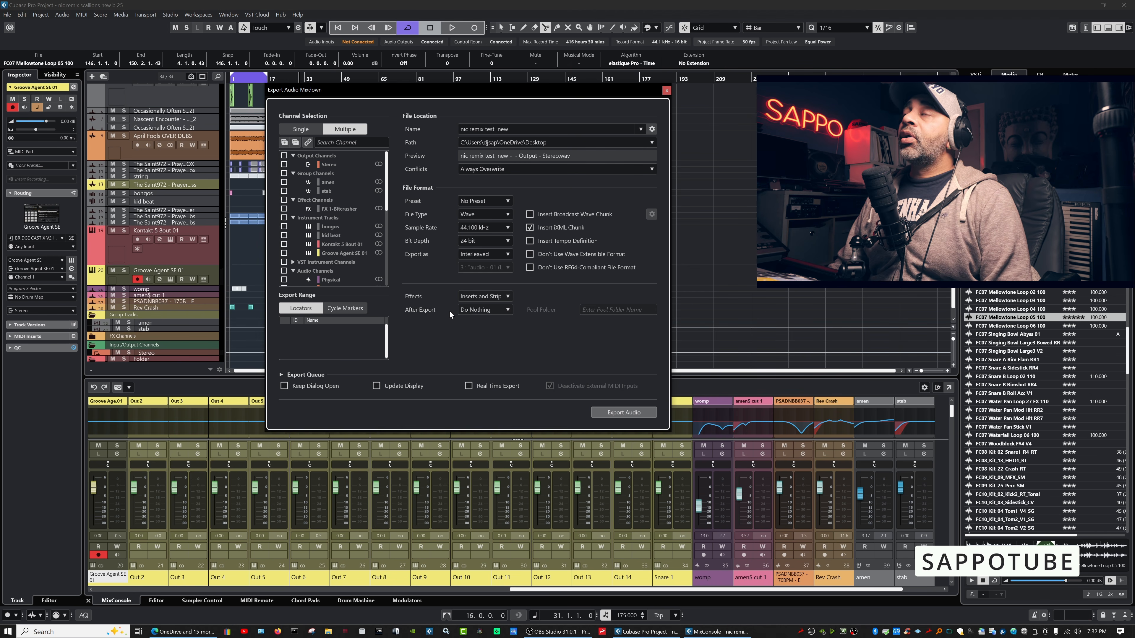
click(508, 310)
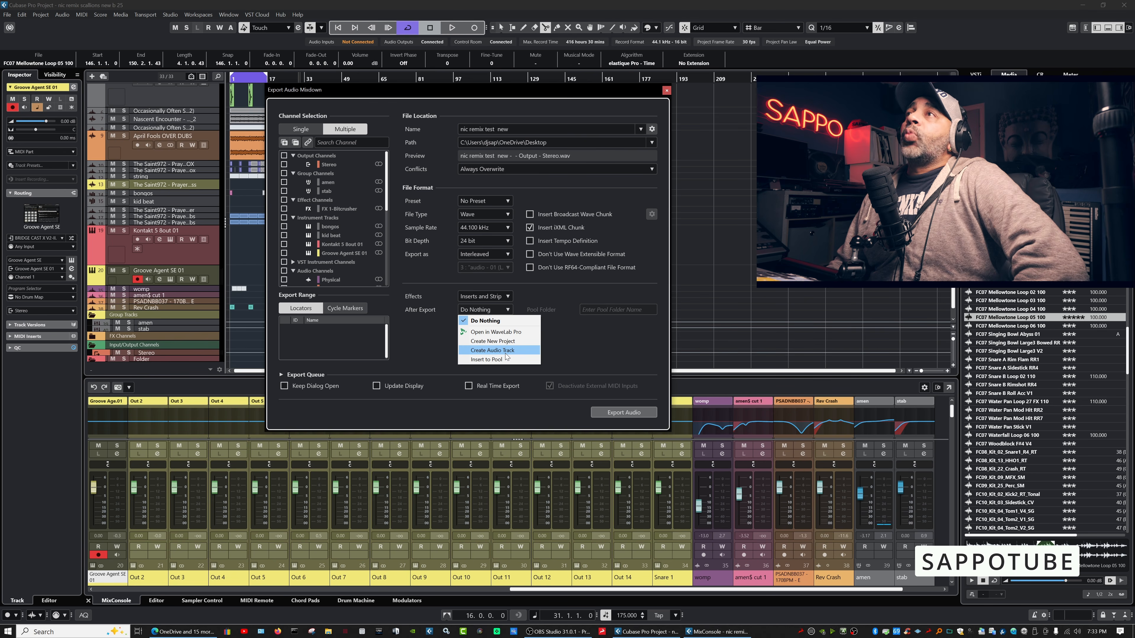
click(585, 338)
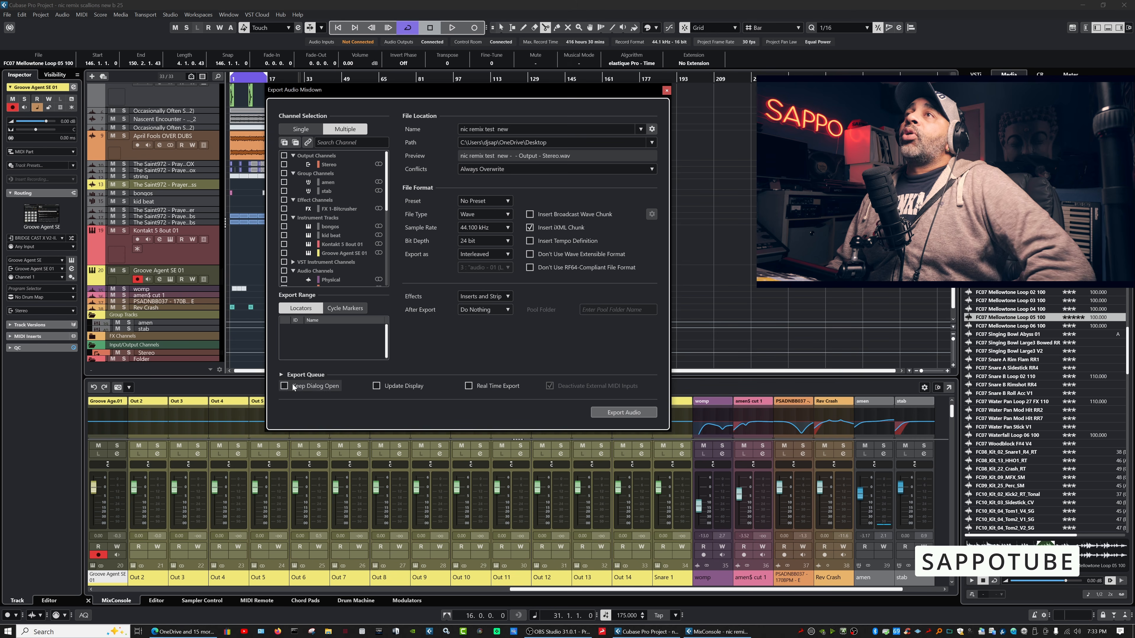
Queue a dry (effects disabled) export of Stereo Out, group channels and instrument tracks; enlarge the dialog.
click(283, 374)
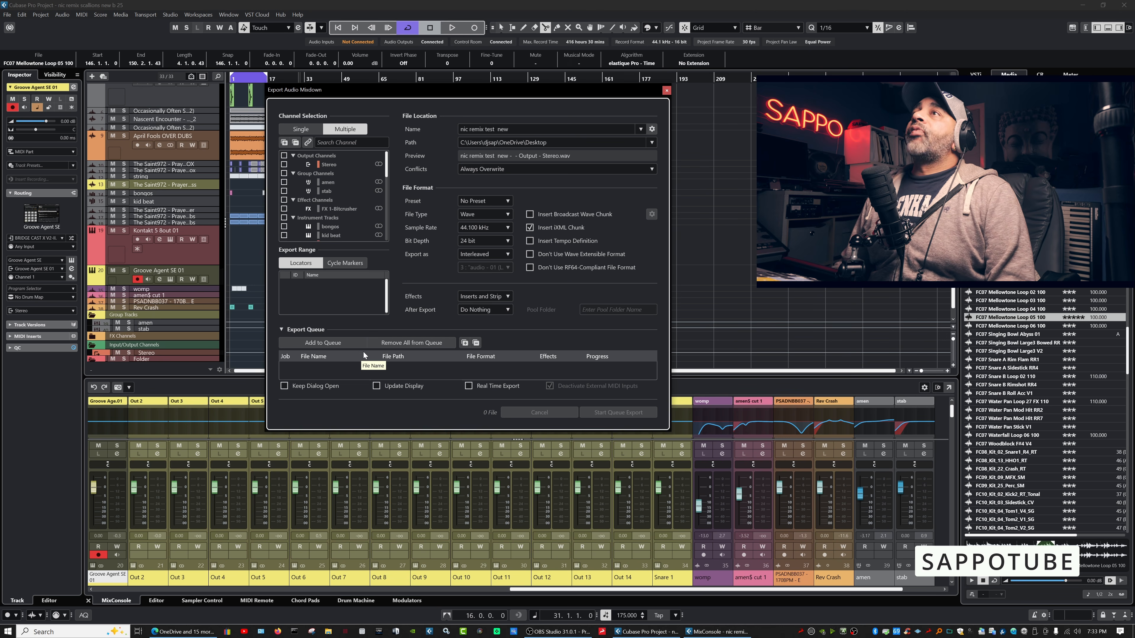
click(284, 164)
click(283, 172)
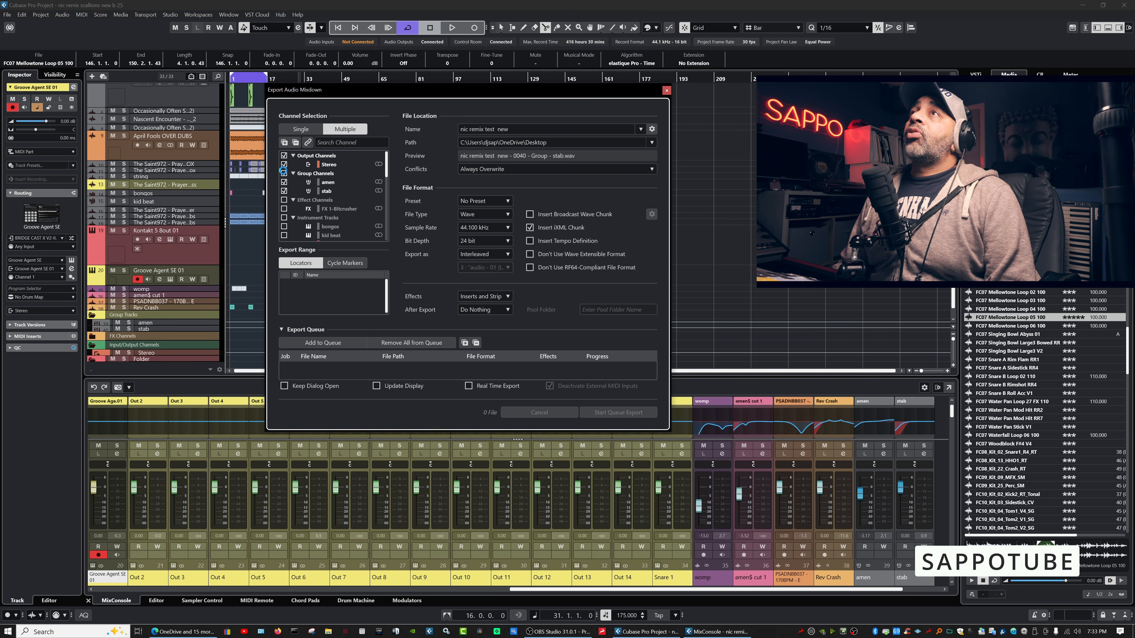
click(284, 218)
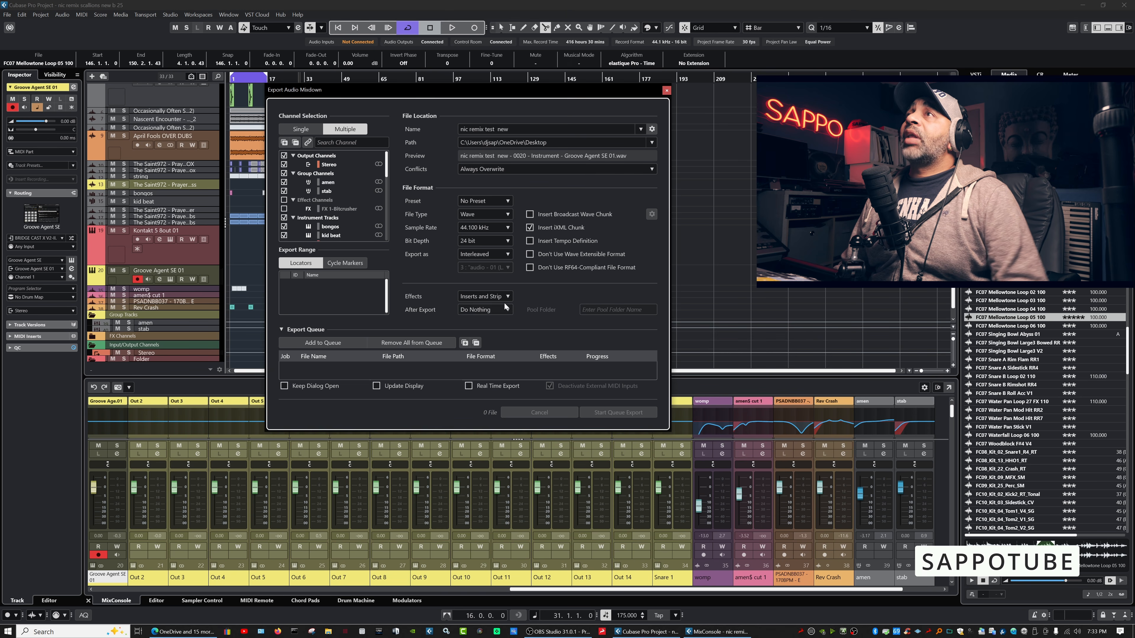
click(494, 297)
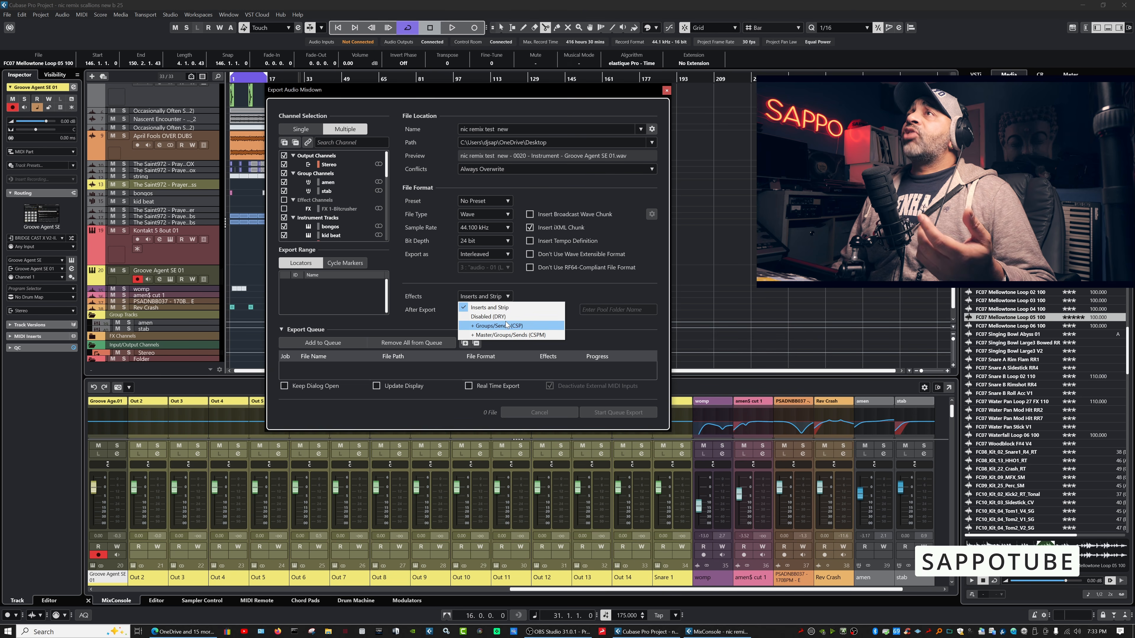
click(491, 316)
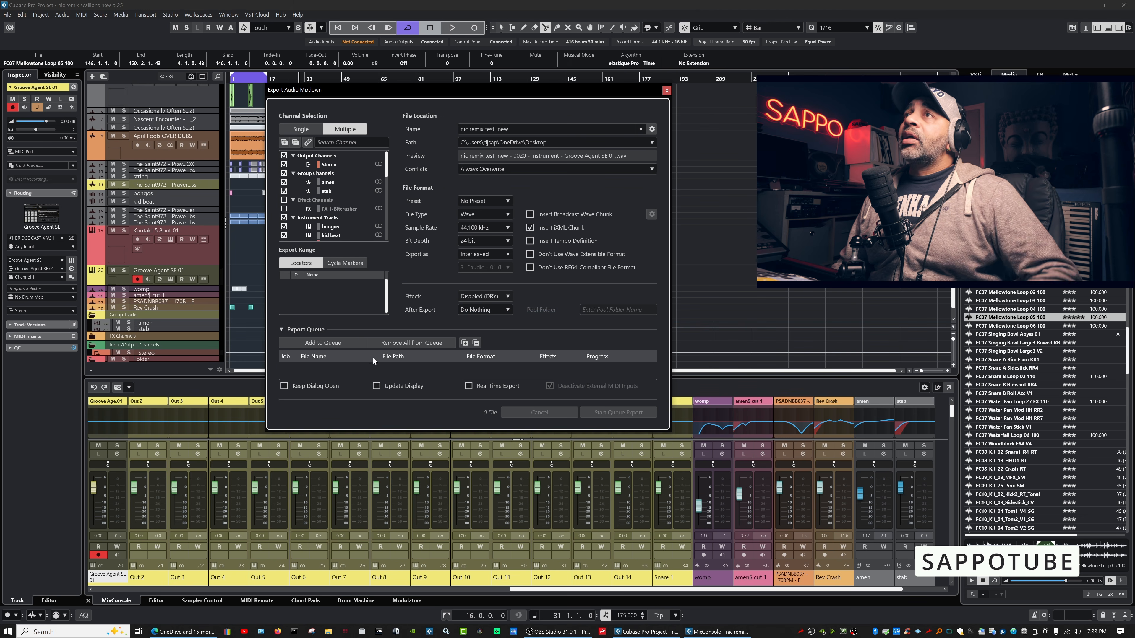
click(335, 345)
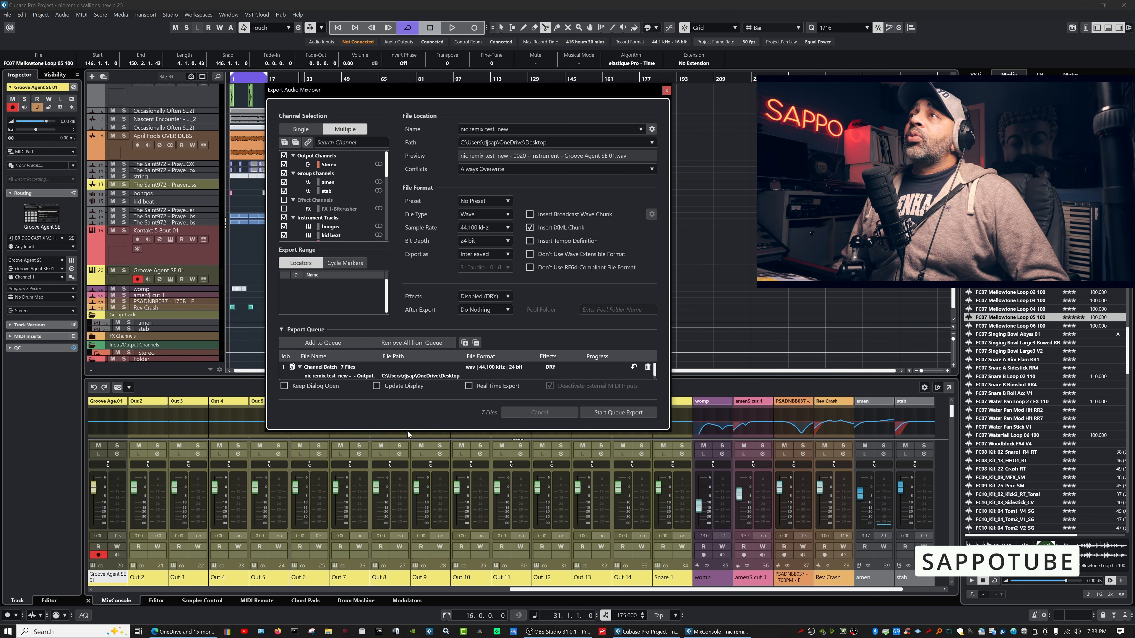
drag(416, 432, 424, 532)
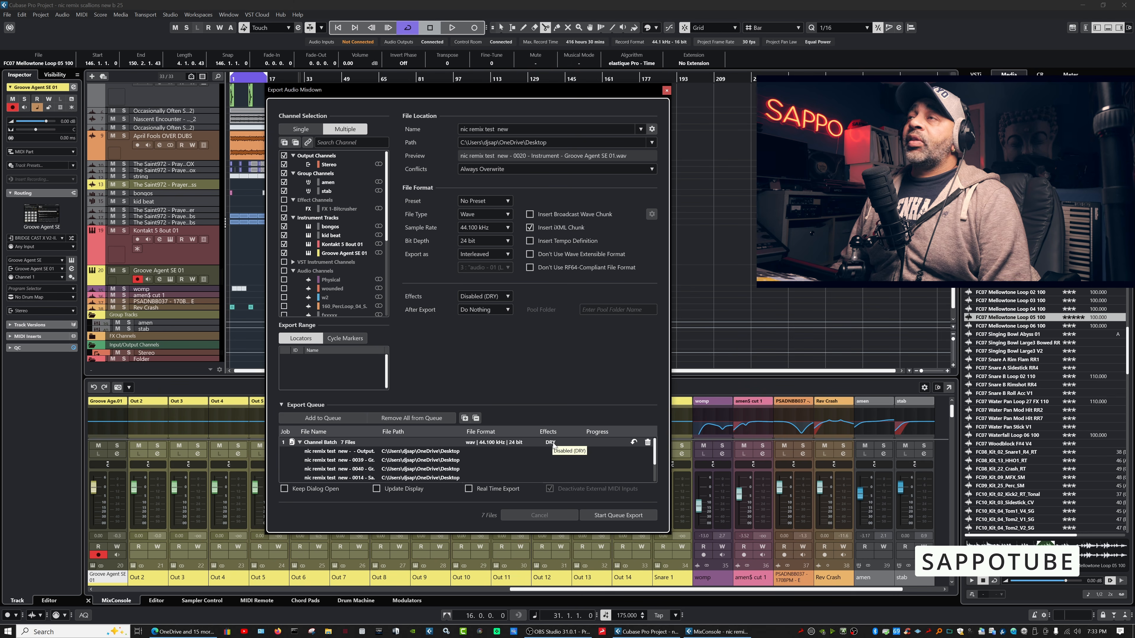
click(648, 444)
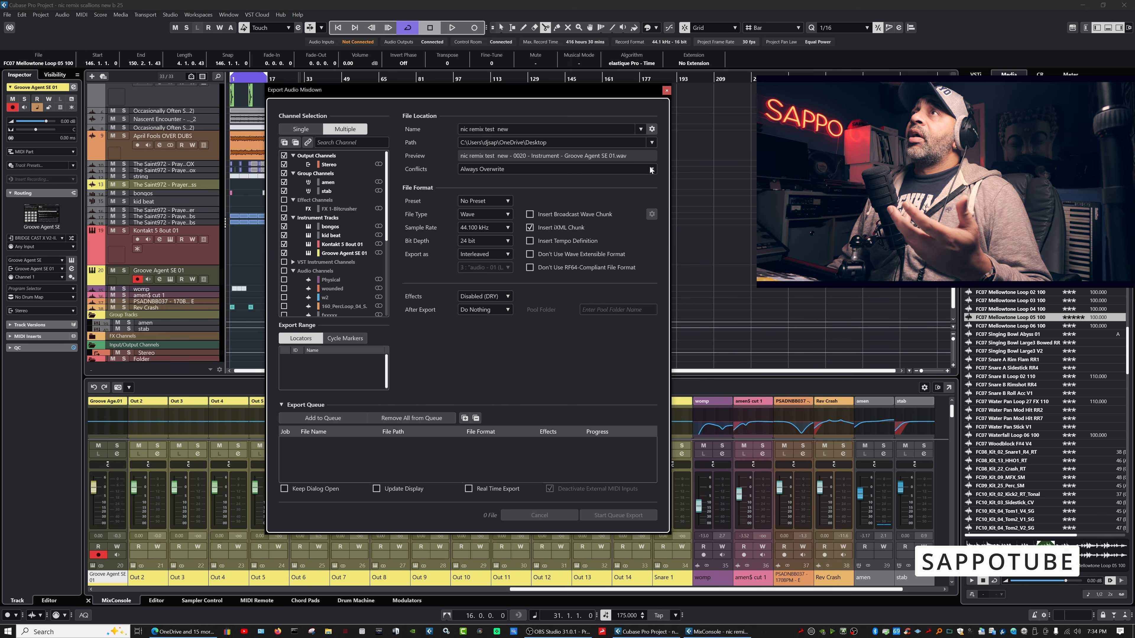
click(652, 143)
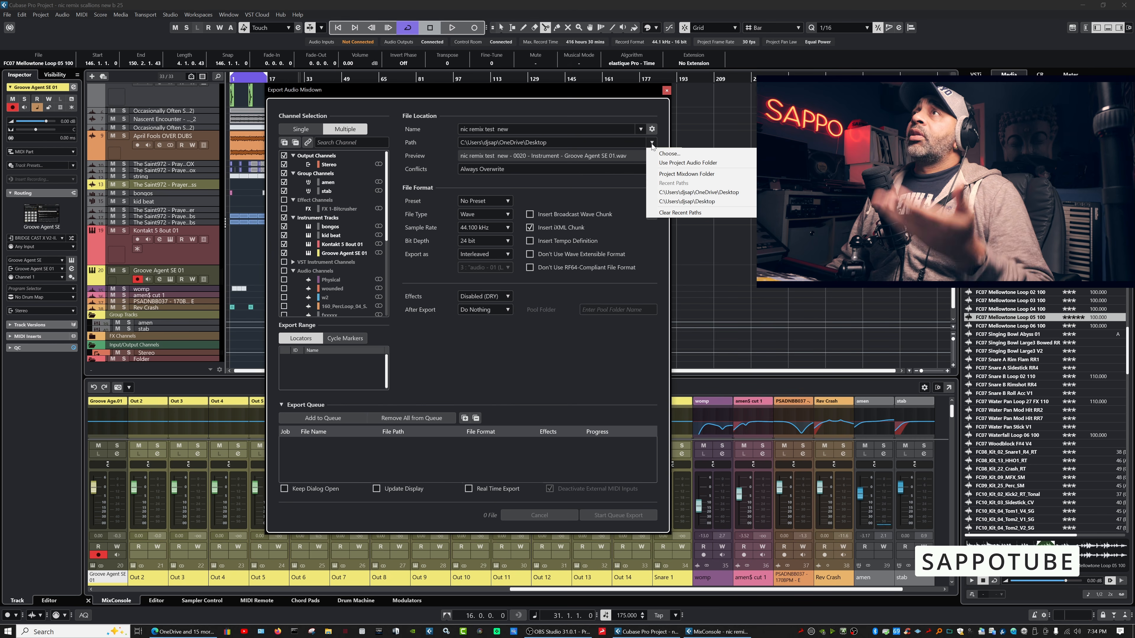
click(621, 183)
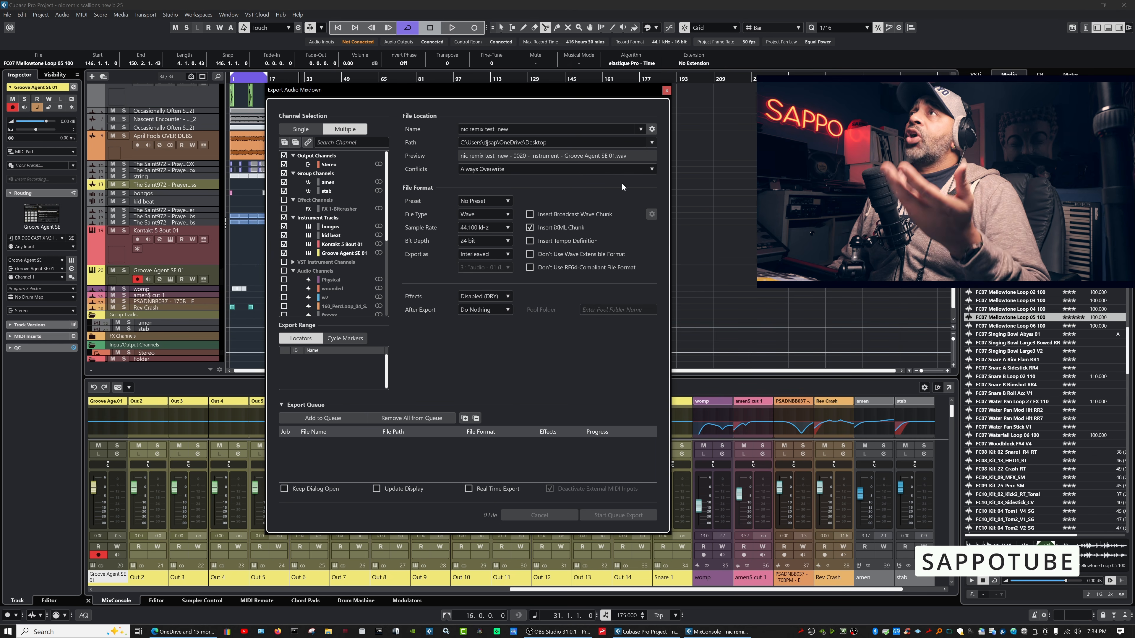
click(641, 130)
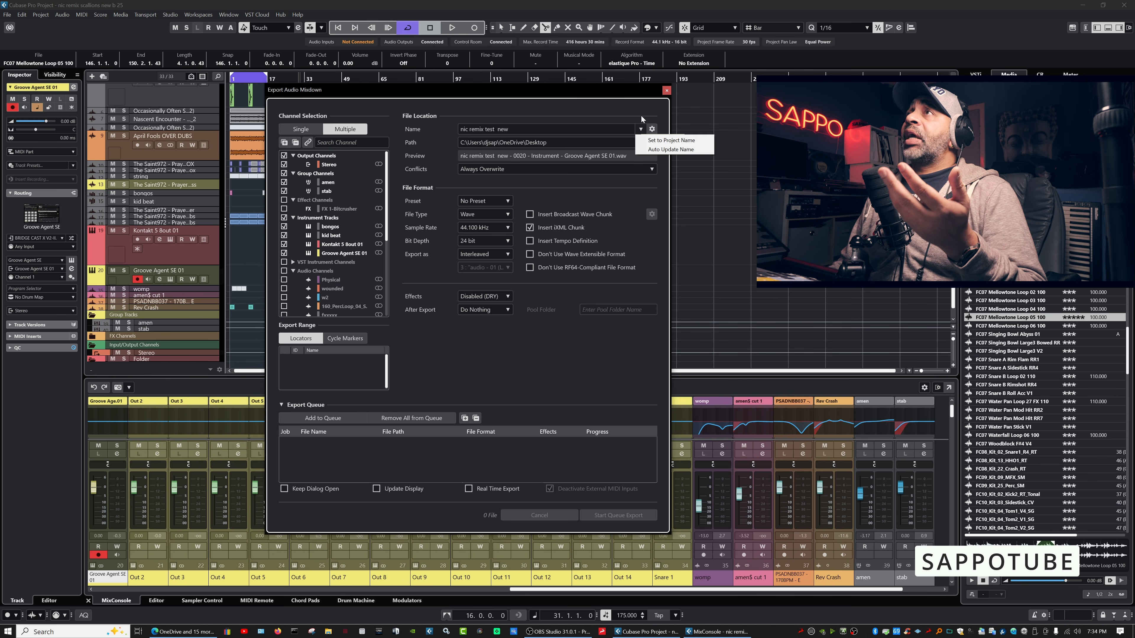
click(641, 114)
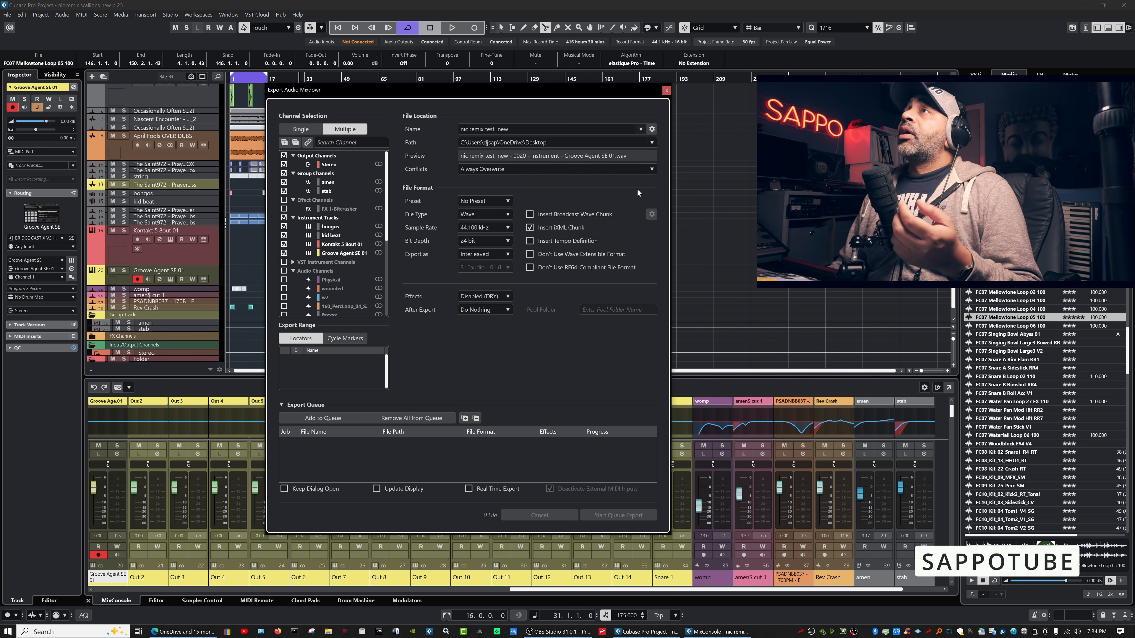
click(652, 129)
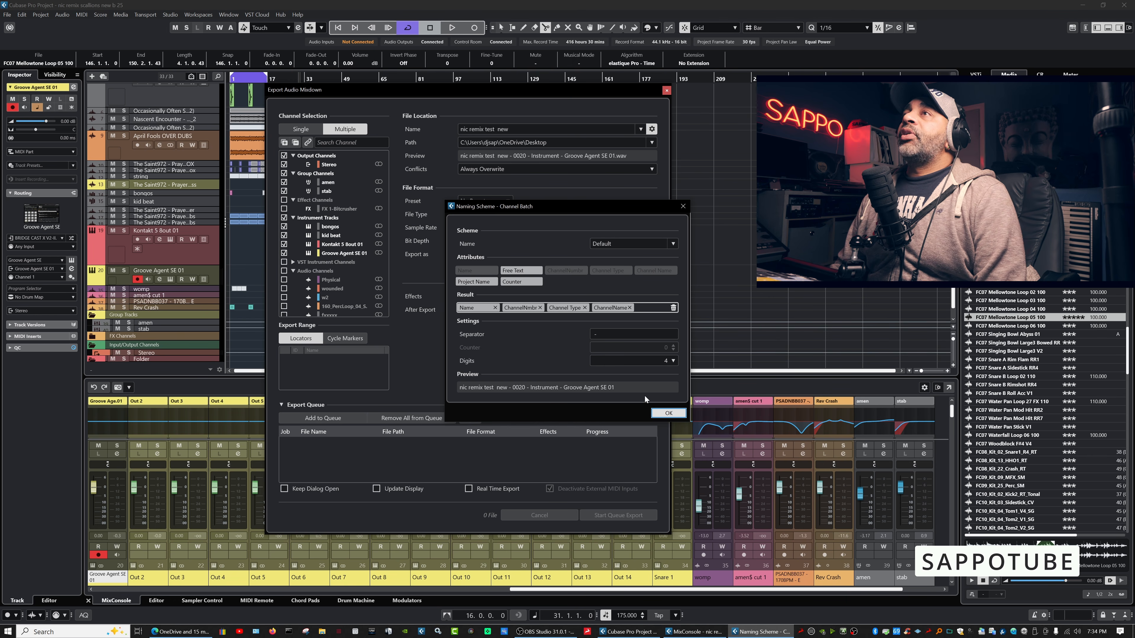
click(664, 415)
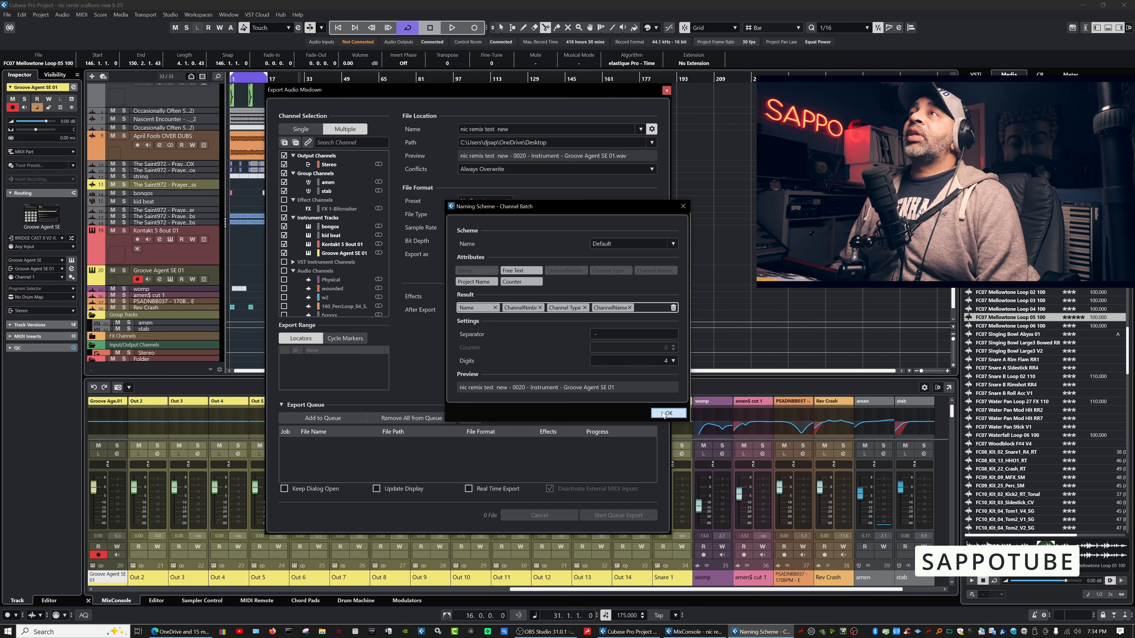
click(665, 413)
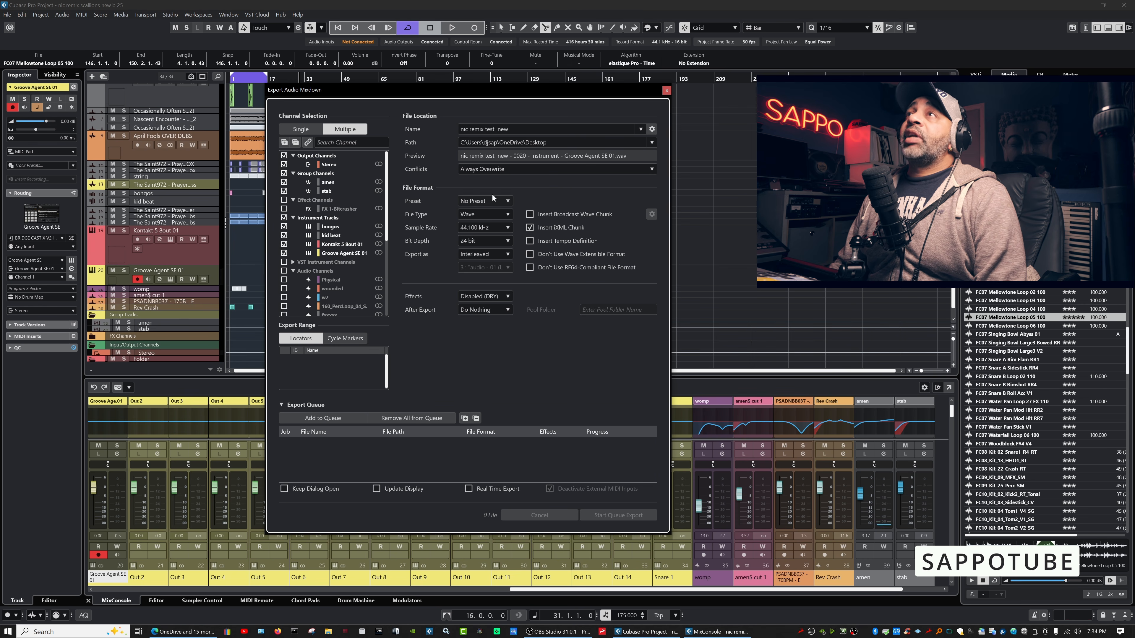
Change the export file type to FLAC with compression level 7.
click(508, 202)
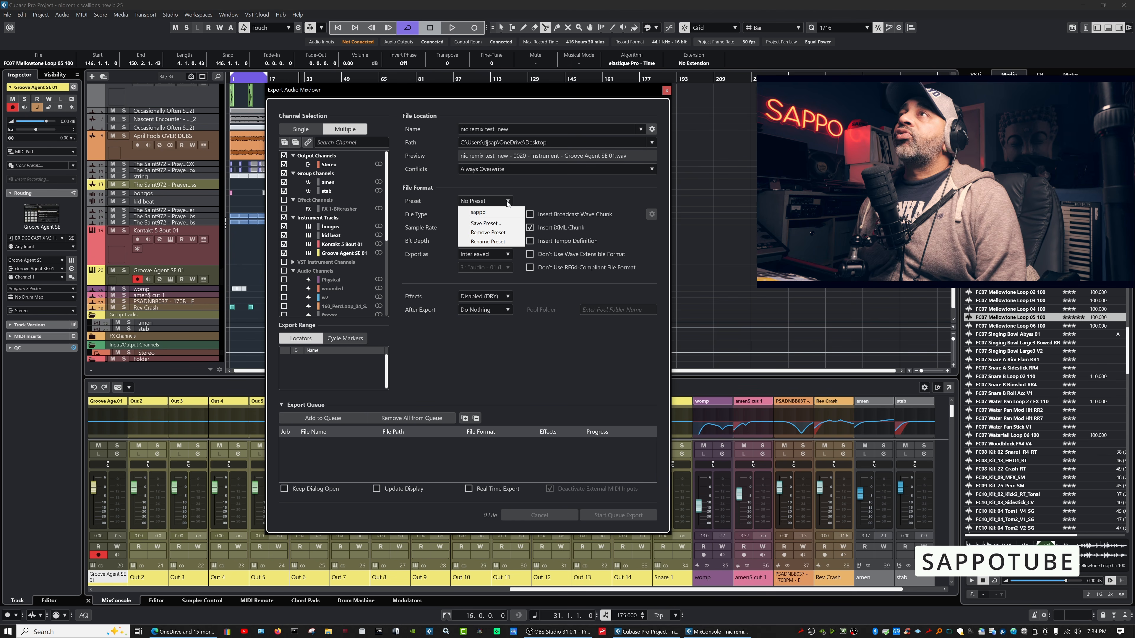
click(448, 207)
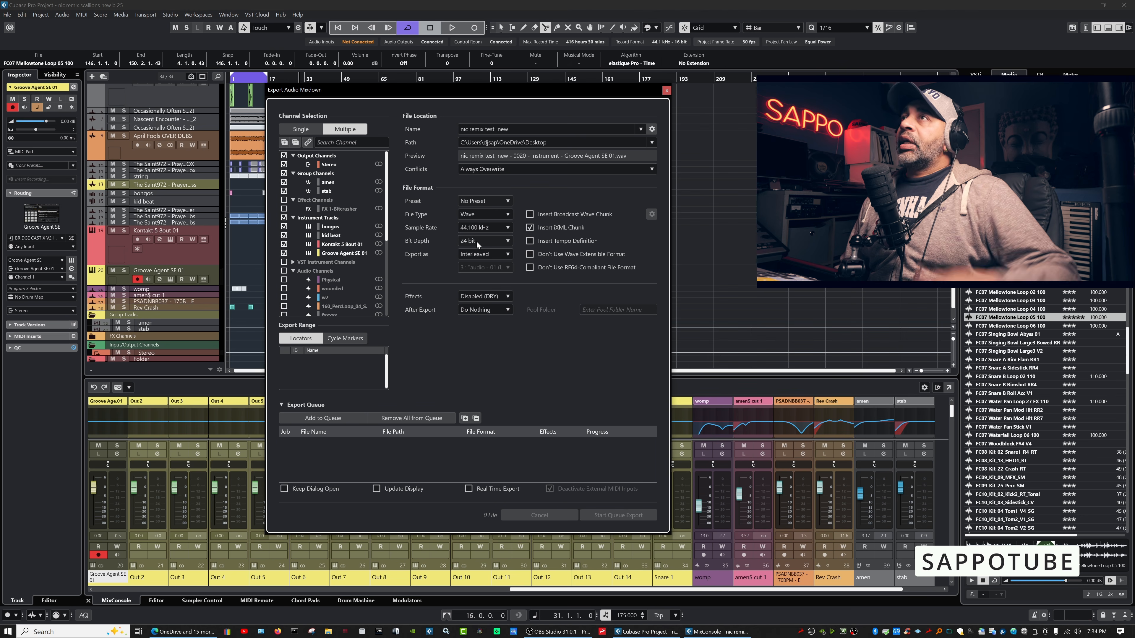
click(508, 214)
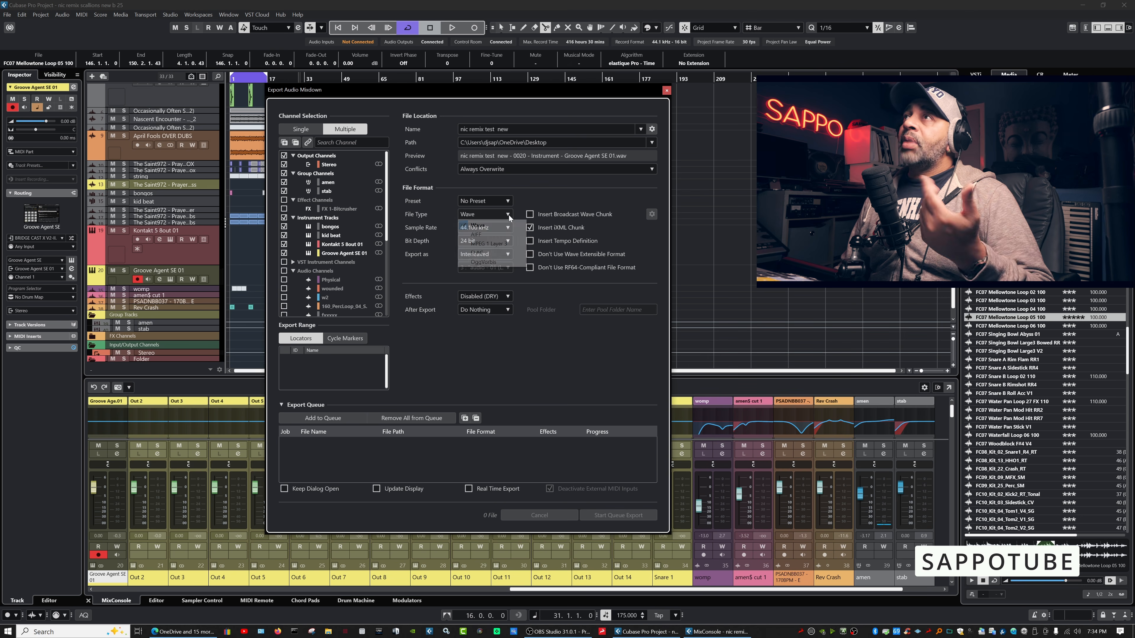
click(489, 252)
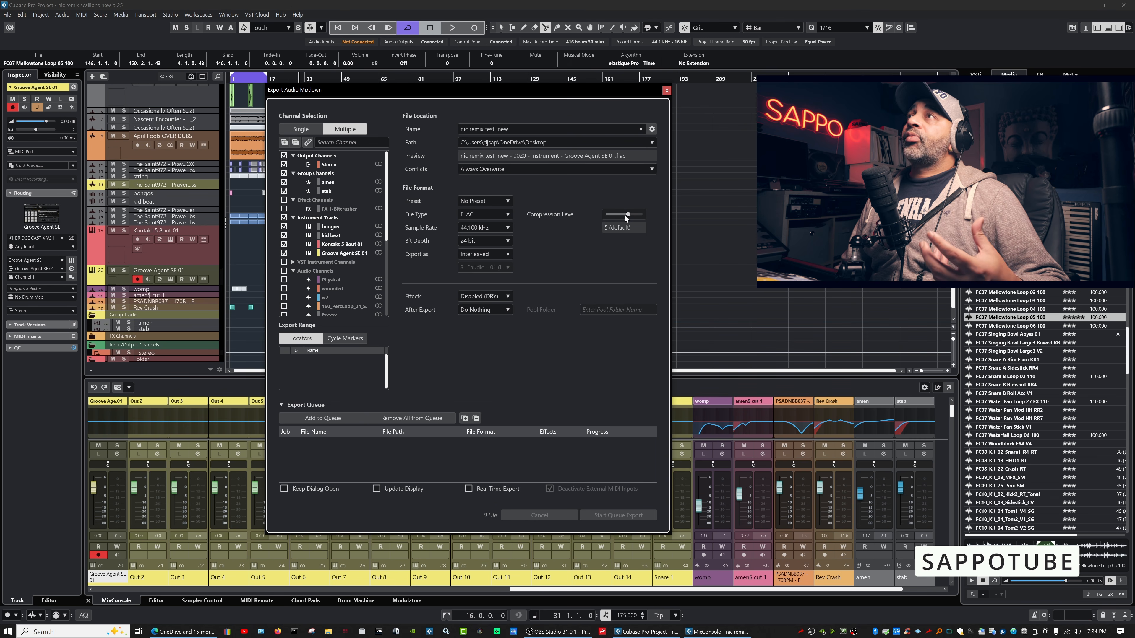
drag(610, 216, 623, 213)
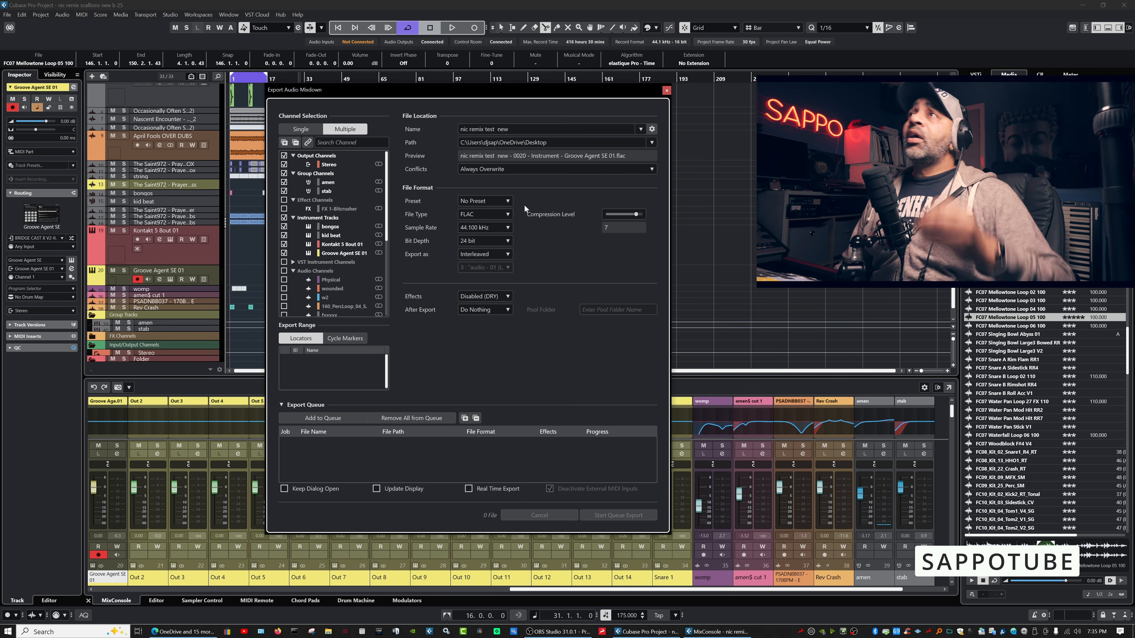
Set the FLAC bit depth to 16 bit.
click(505, 242)
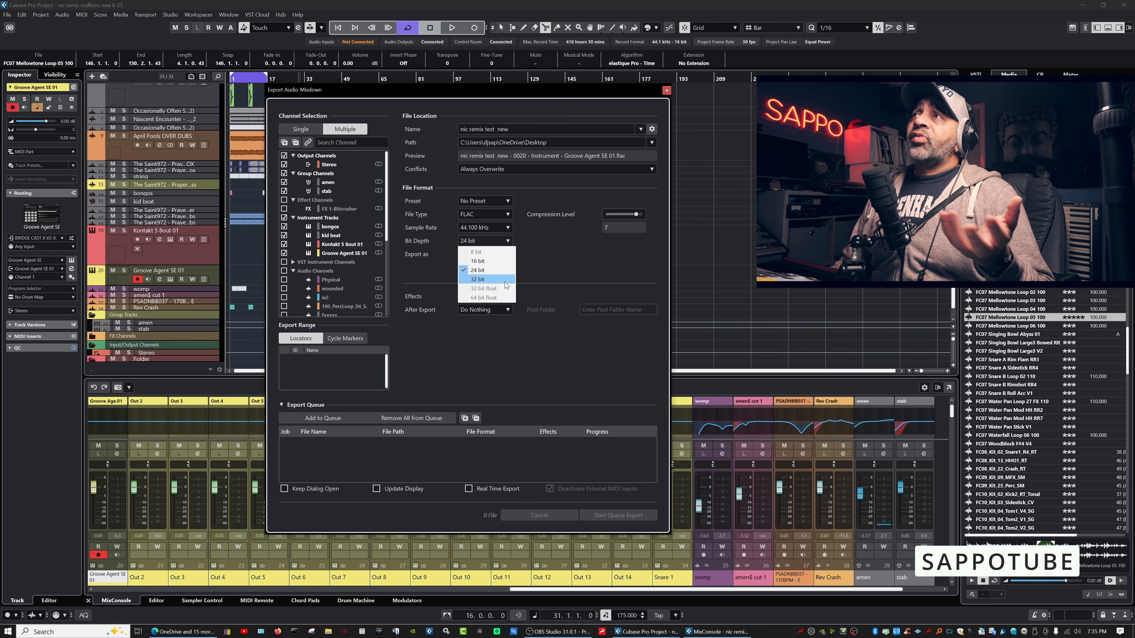
click(506, 280)
click(505, 245)
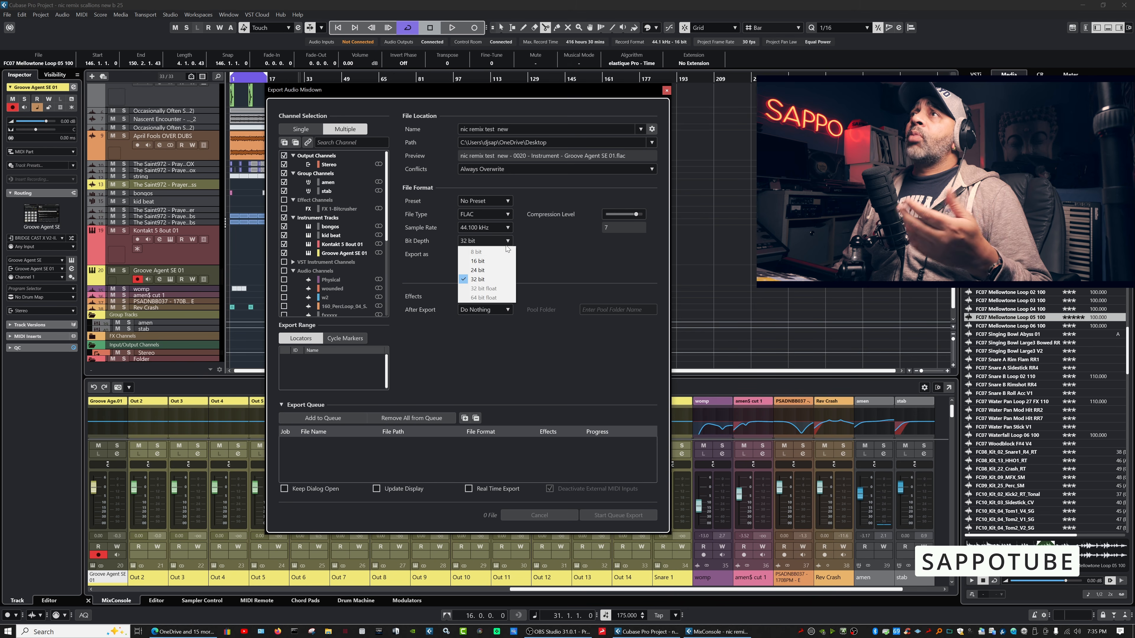
click(491, 261)
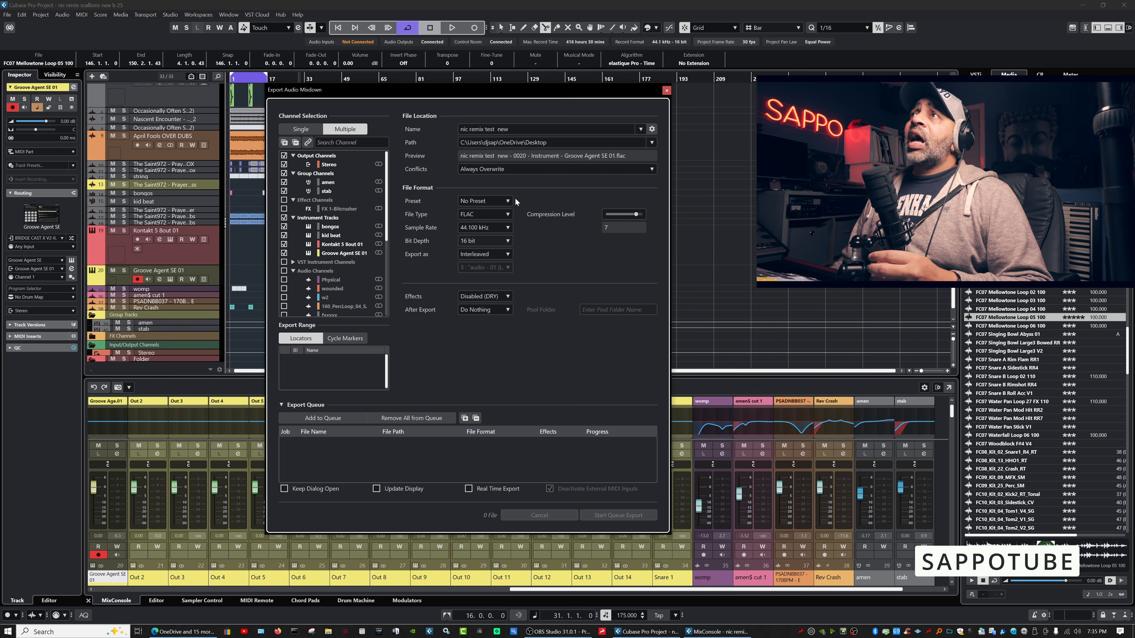
Abandon saving a preset and keep the sample rate at 44.100 kHz.
click(508, 200)
click(502, 223)
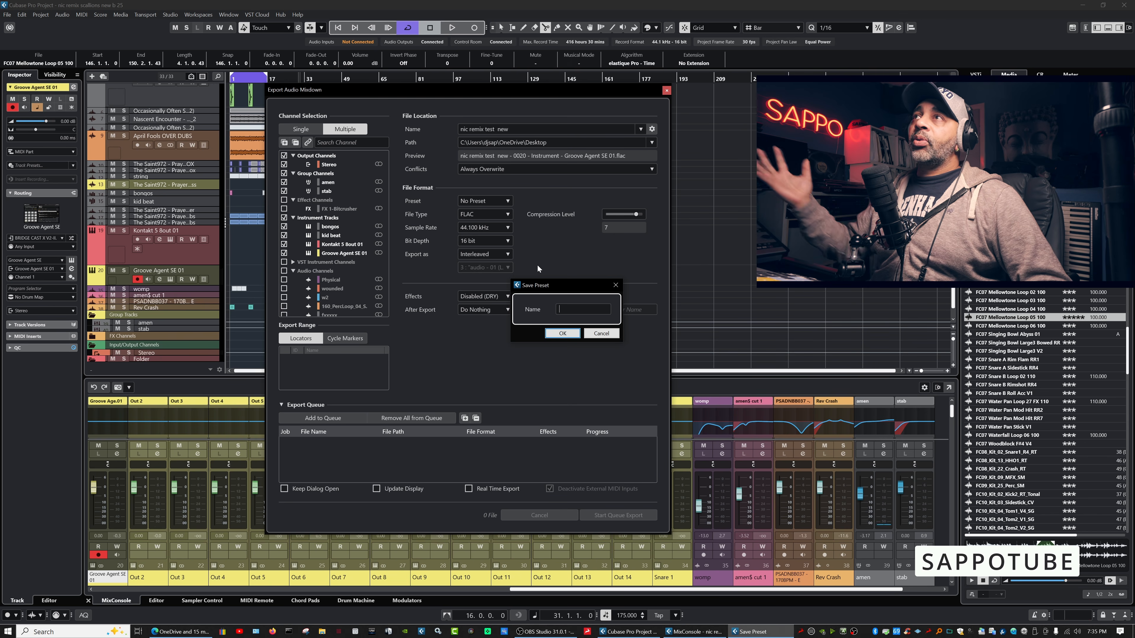
click(601, 335)
click(507, 226)
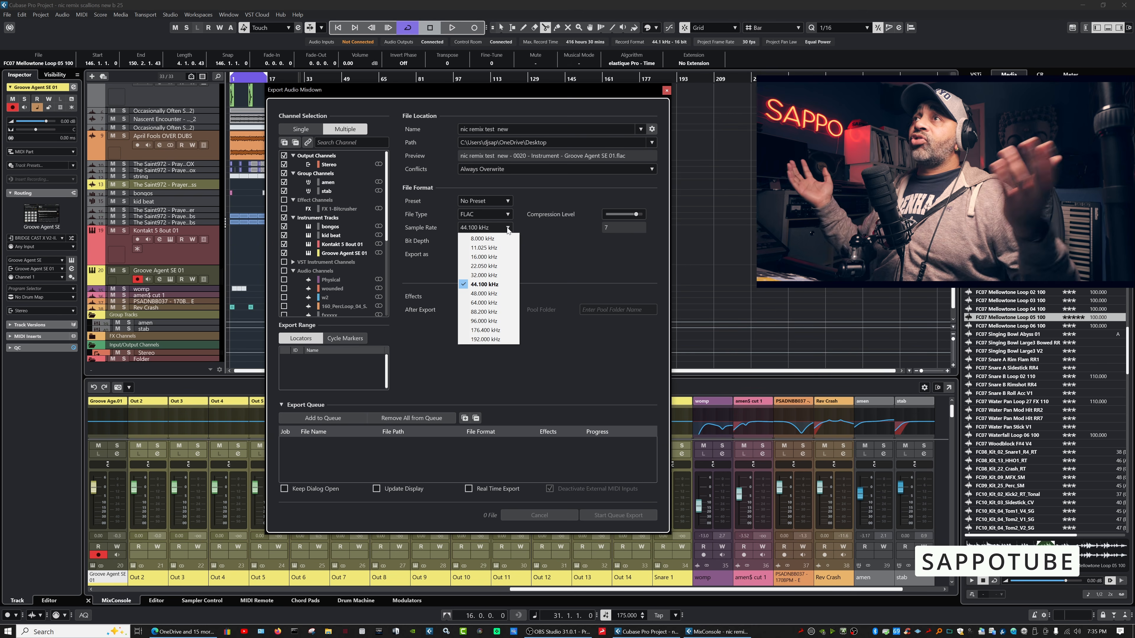
click(553, 257)
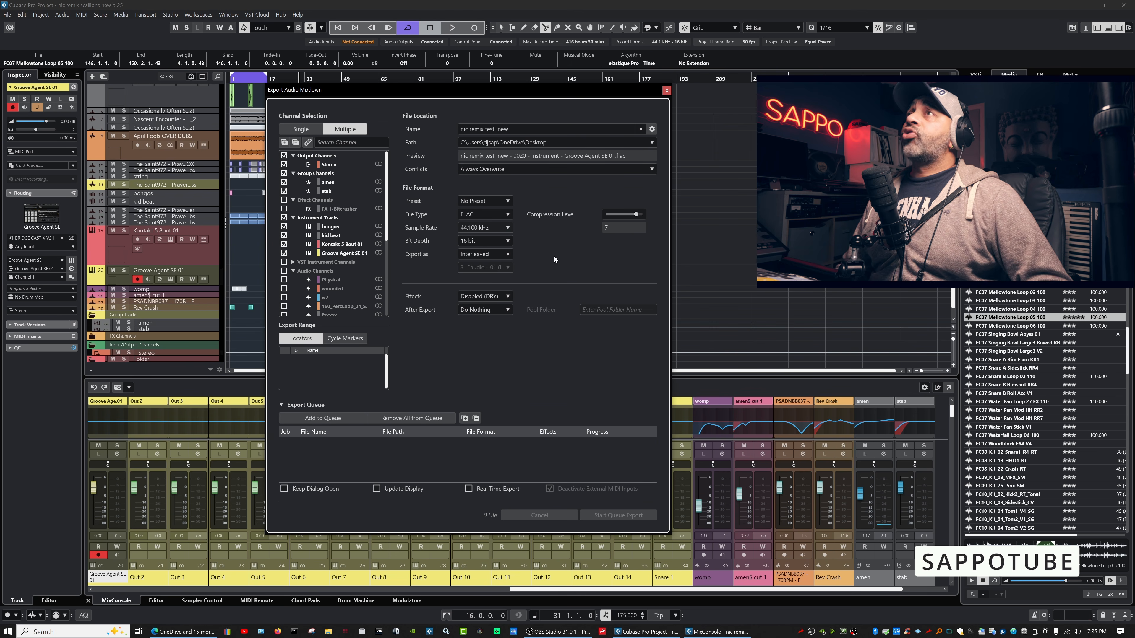
click(507, 214)
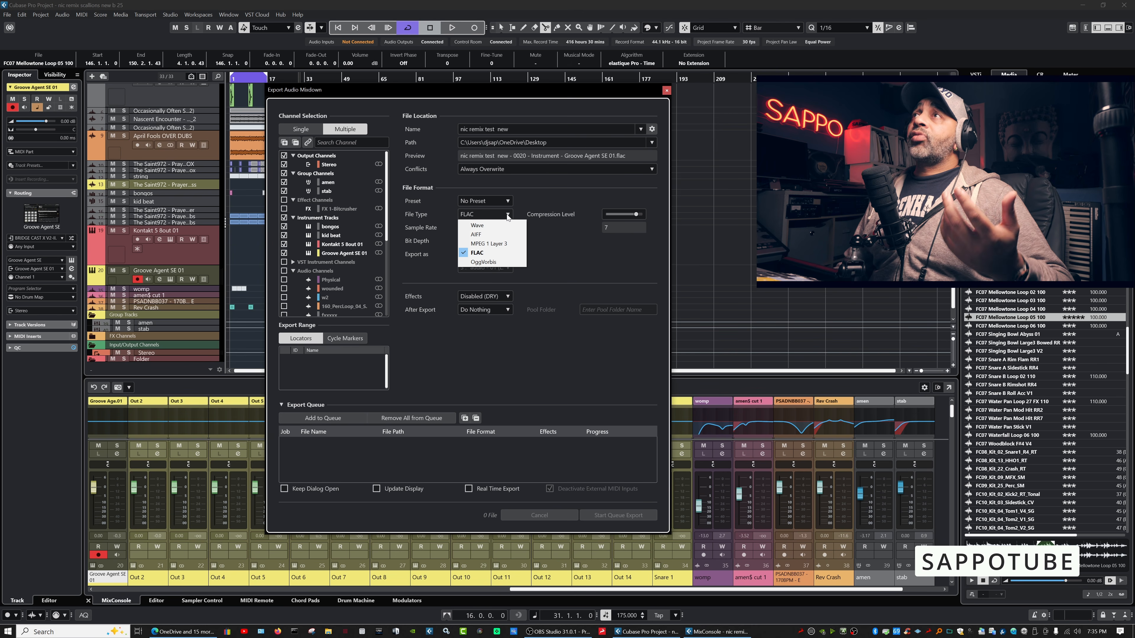
Choose MPEG 1 Layer 3 with High-Quality Mode at 320 kB/s, keeping Interleaved export.
click(499, 244)
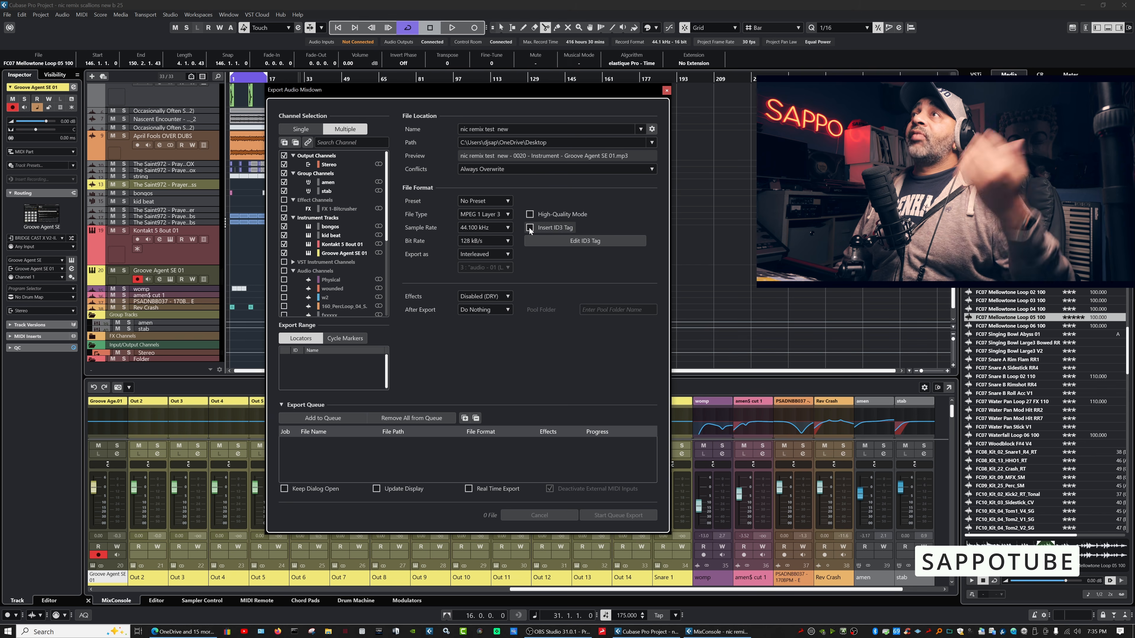
click(529, 215)
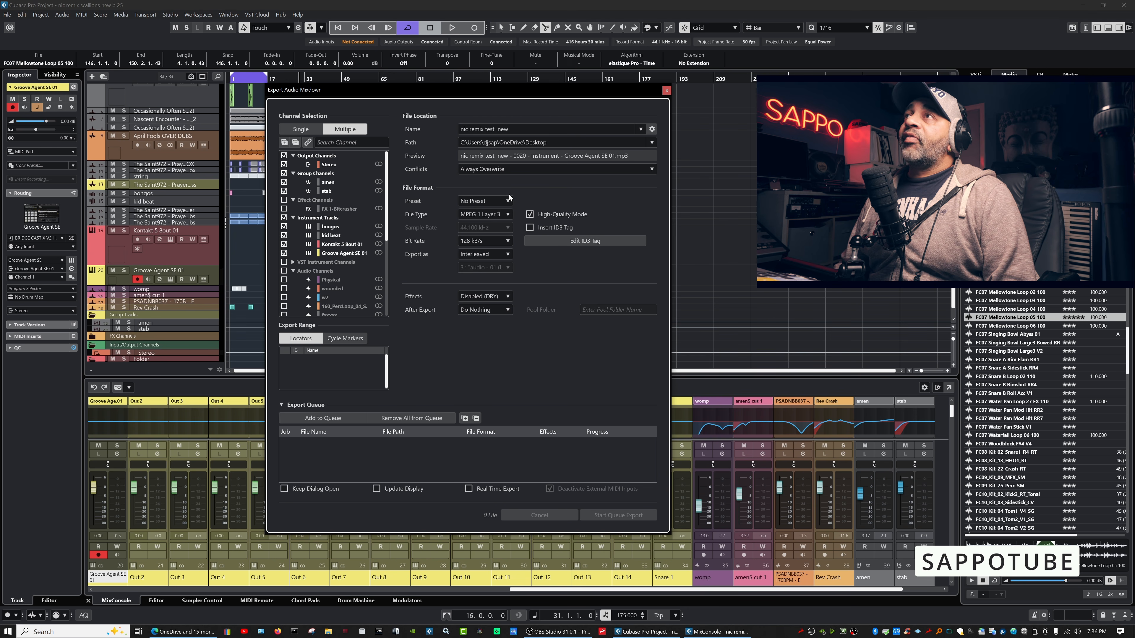
click(507, 242)
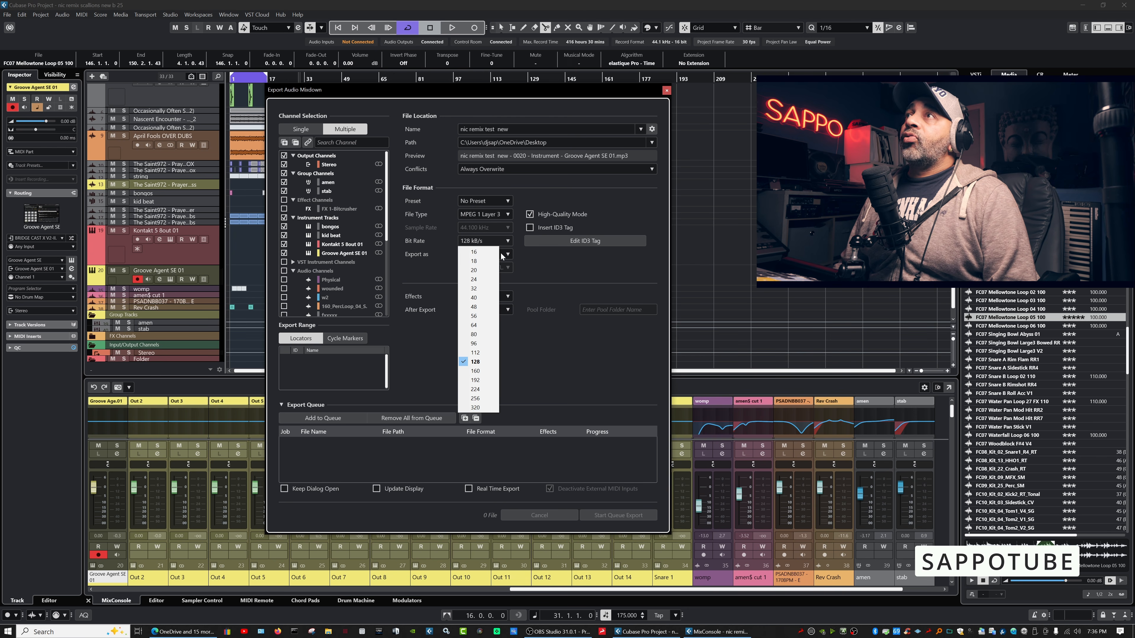
click(483, 407)
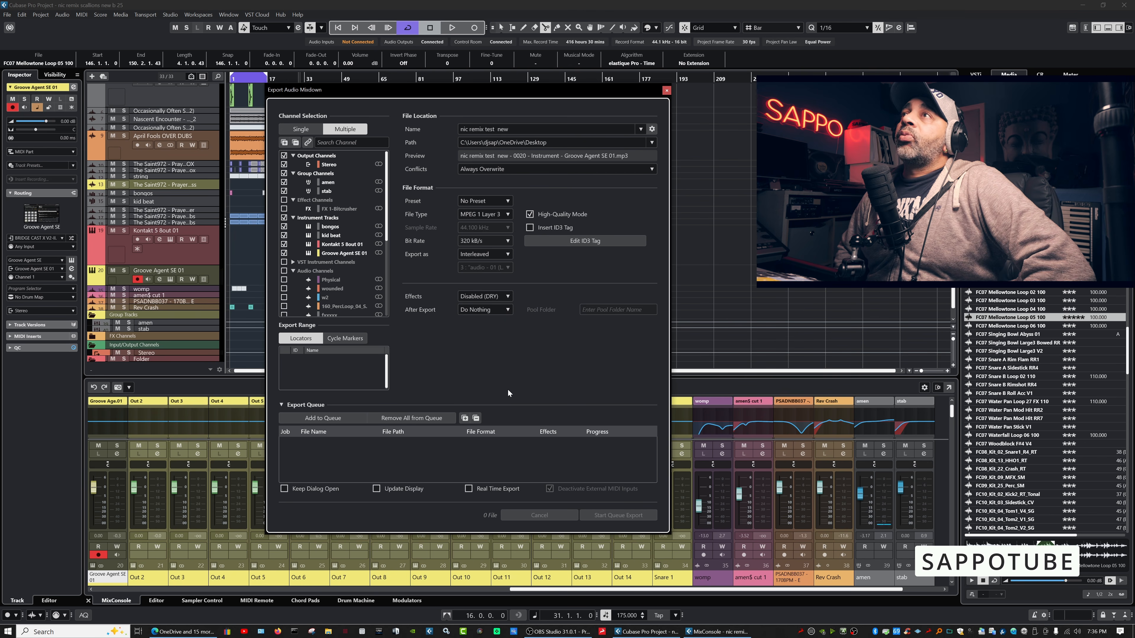
click(506, 254)
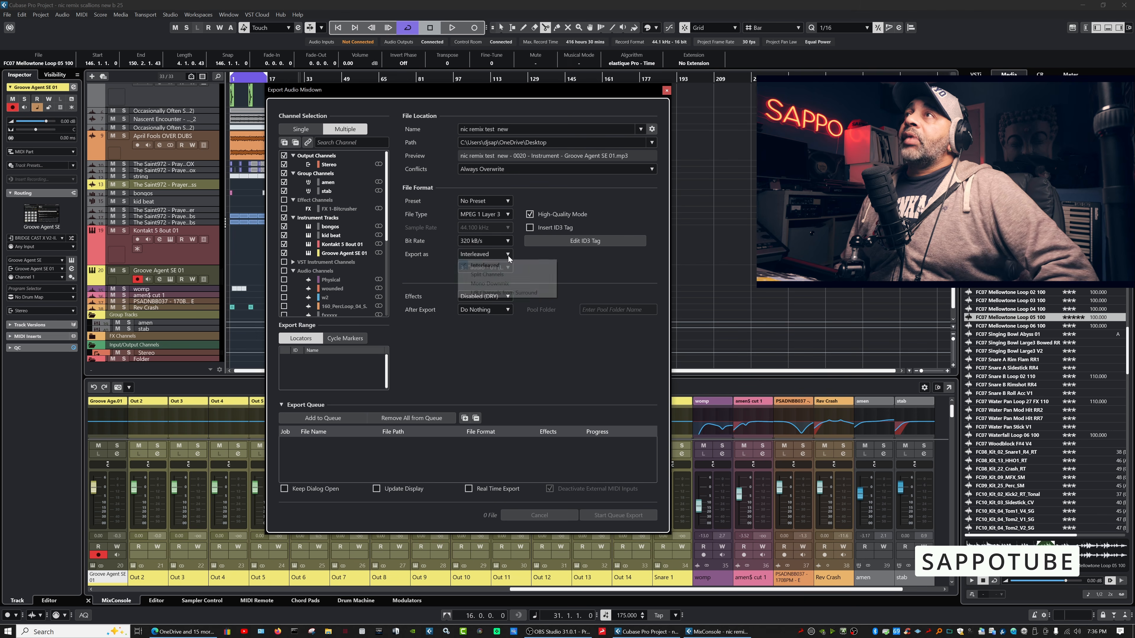
click(574, 273)
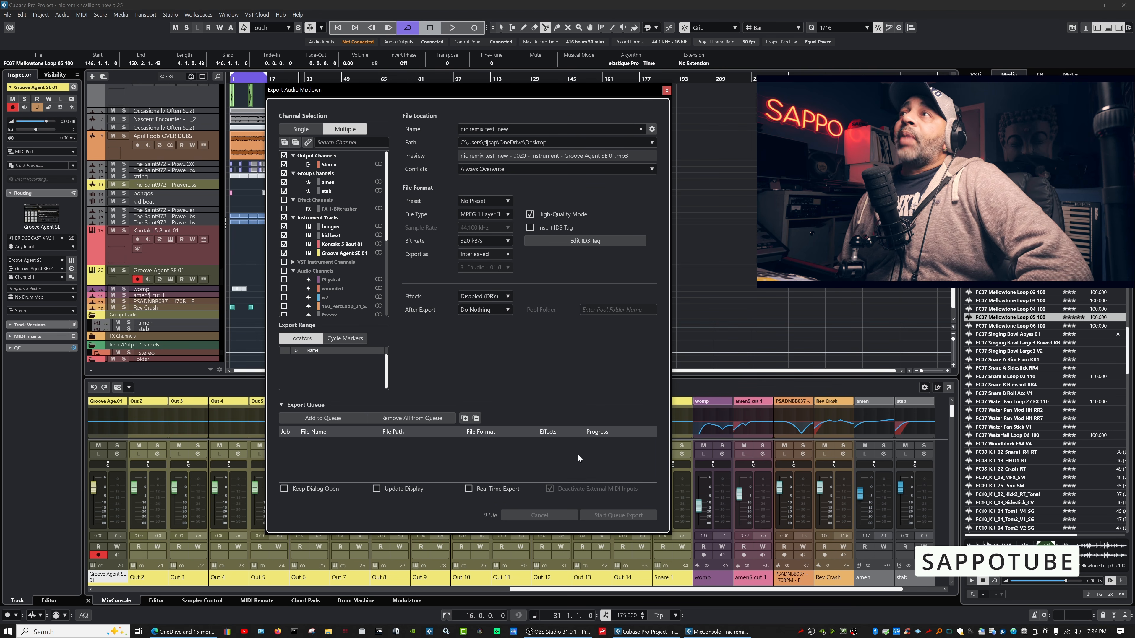